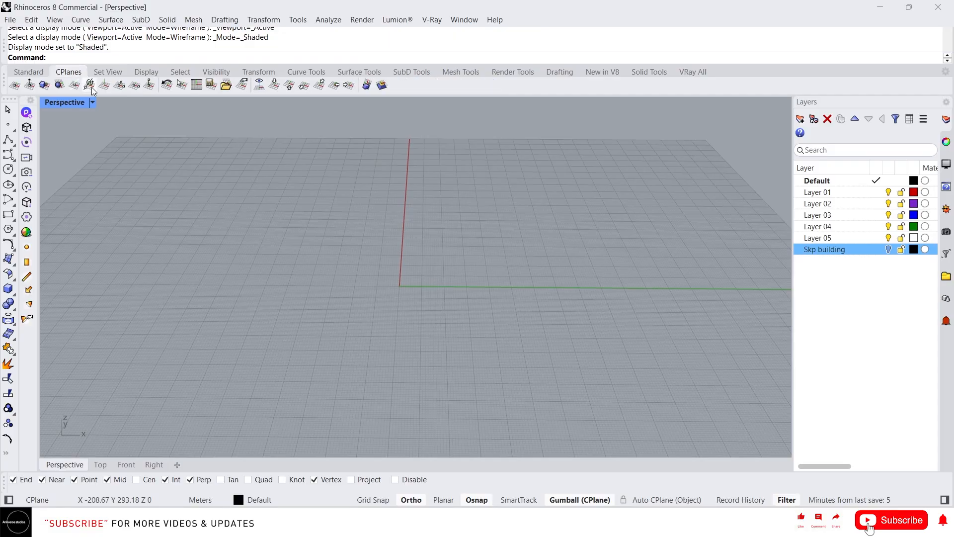
Draw an open degree-3 control point curve across the ground grid, with Ortho off for its freeform points.
right_drag(281, 223, 362, 236)
right_drag(362, 290, 477, 264)
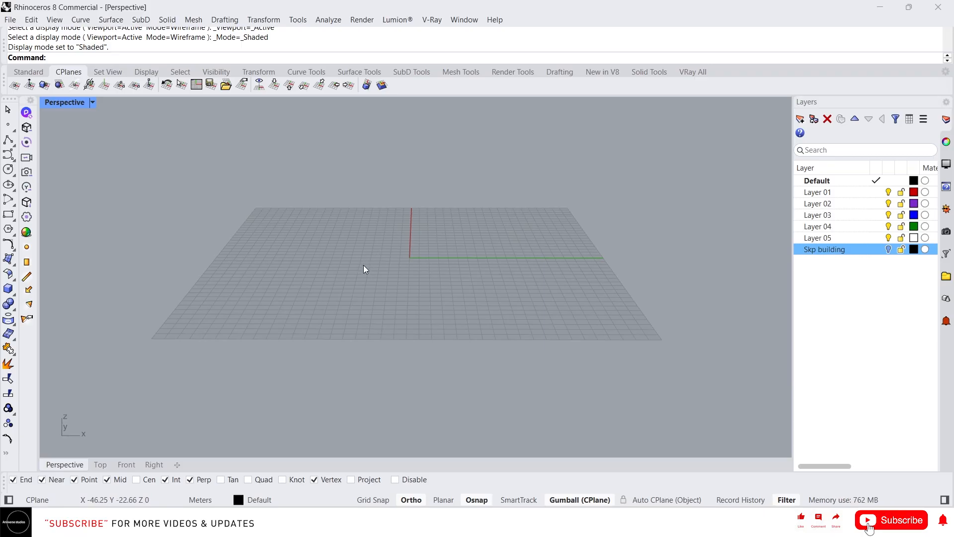
click(8, 154)
click(340, 310)
click(356, 247)
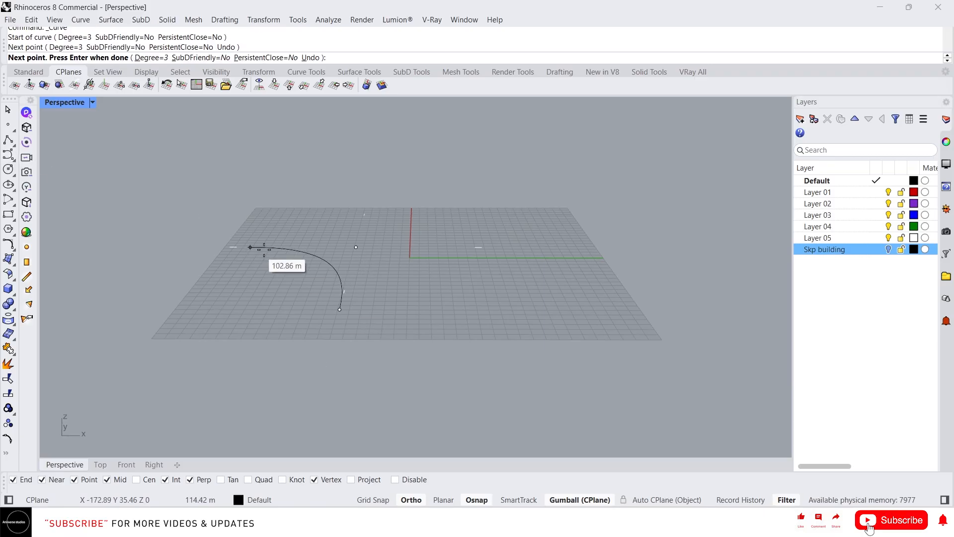
click(409, 262)
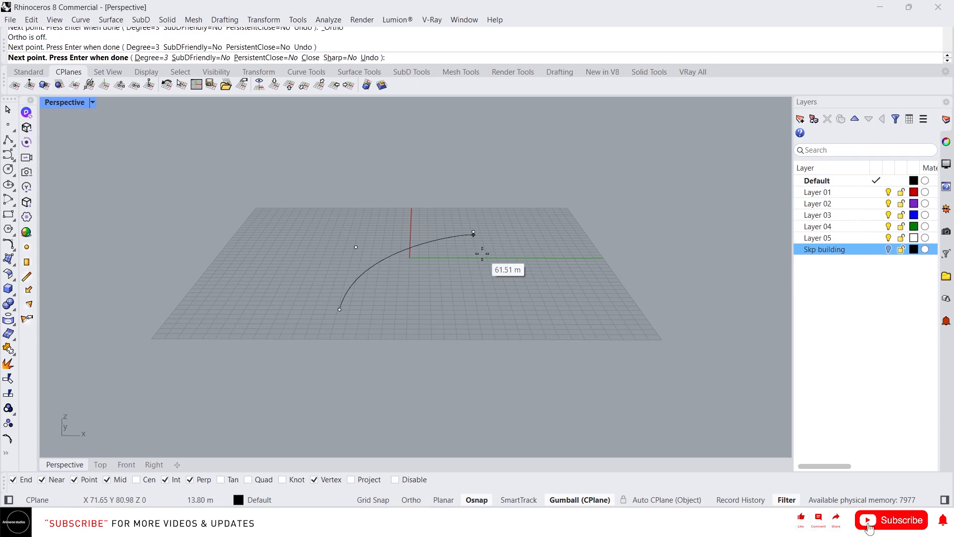
click(484, 256)
click(367, 276)
click(405, 330)
key(Return)
right_drag(438, 347, 321, 240)
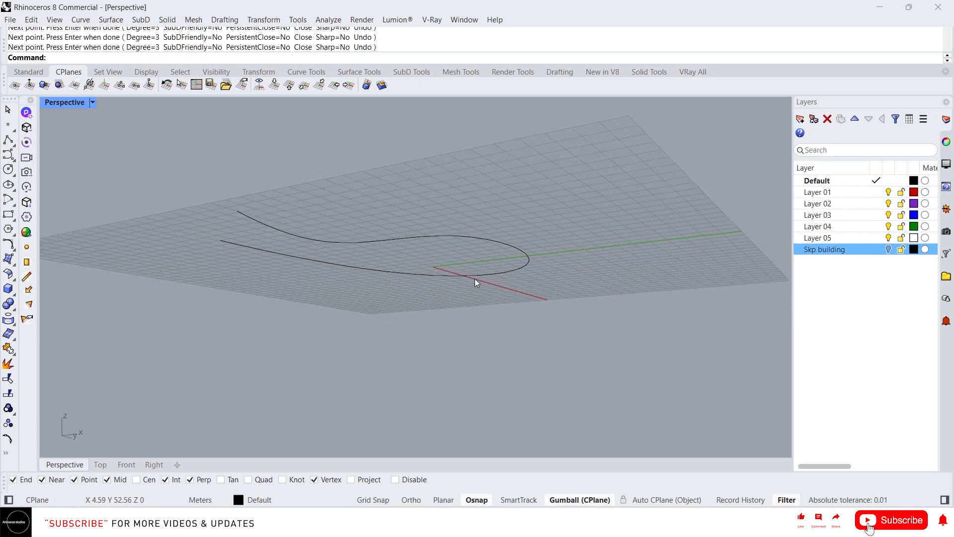
mouse_move(520, 267)
right_down()
mouse_move(420, 266)
mouse_move(454, 243)
mouse_move(505, 255)
mouse_move(521, 243)
mouse_move(518, 253)
right_up()
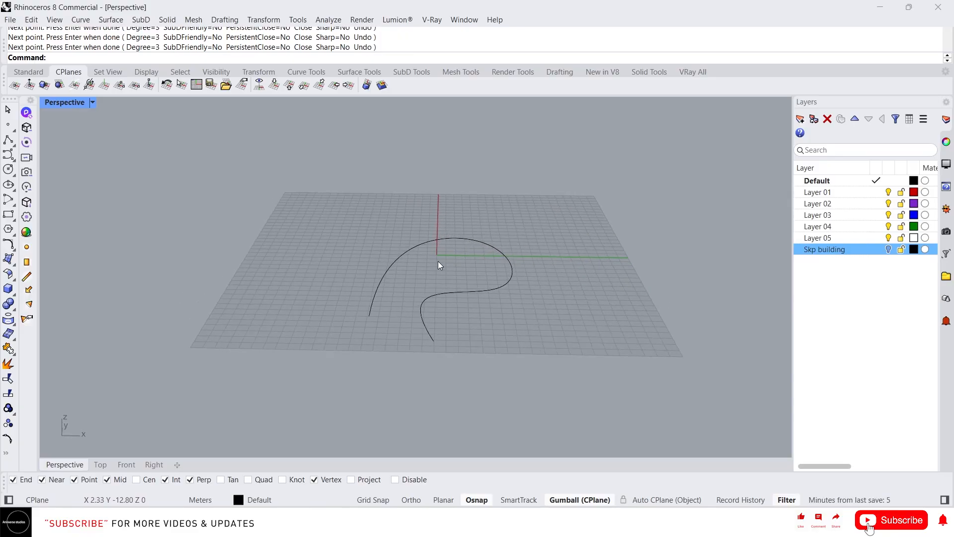
Delete the freeform curve from the ground grid.
drag(536, 325, 481, 273)
click(574, 291)
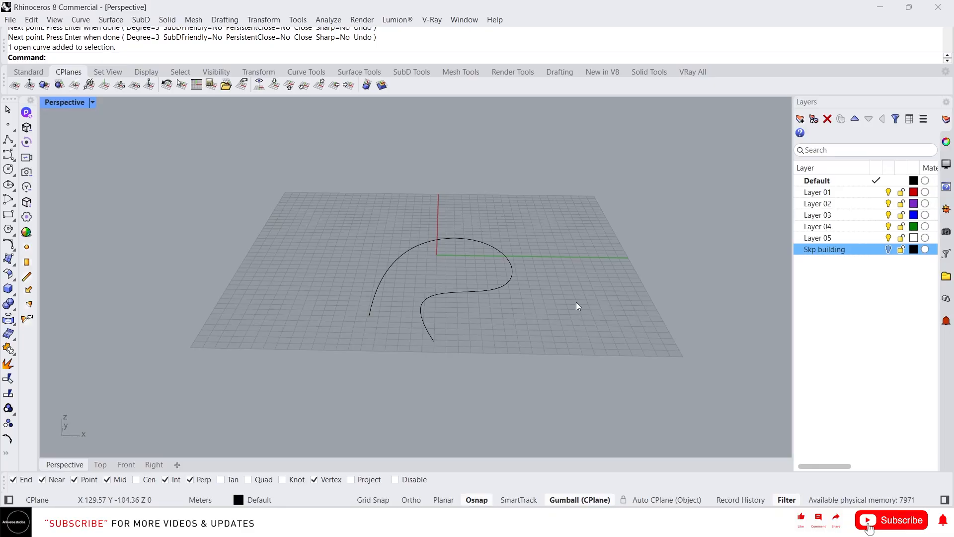
key(Delete)
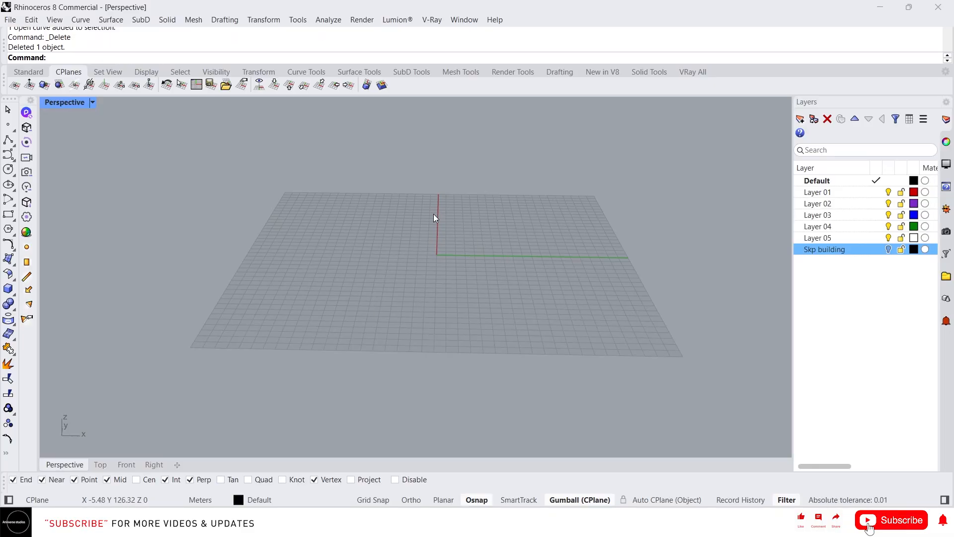
Turn on the Skp building layer and bring the building into close view.
scroll(480, 247, up, 2)
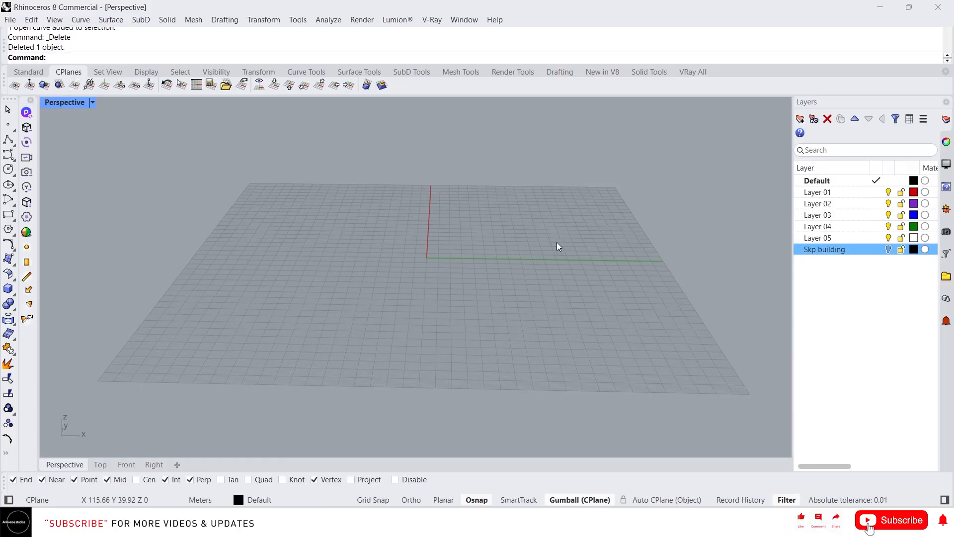
click(889, 249)
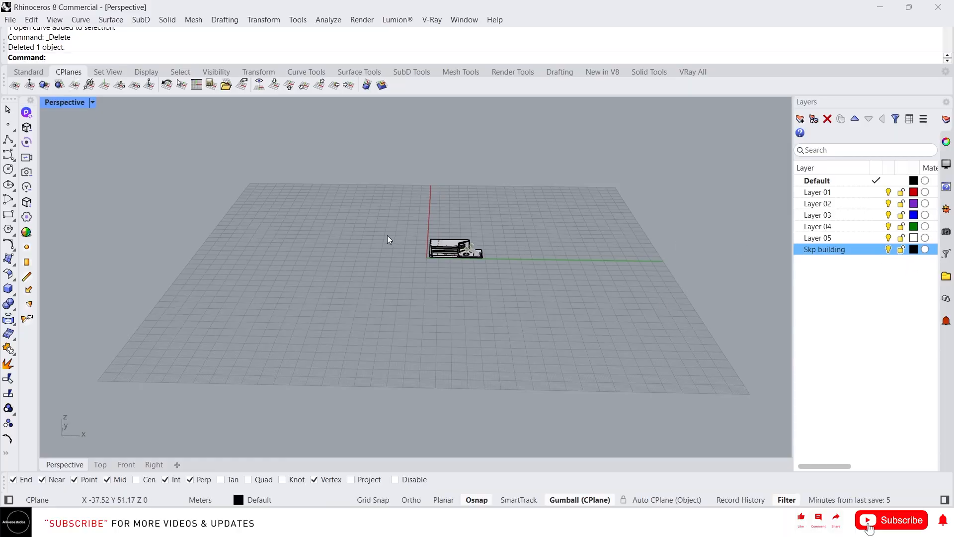
right_drag(387, 235, 463, 249)
scroll(462, 248, up, 3)
scroll(439, 241, up, 3)
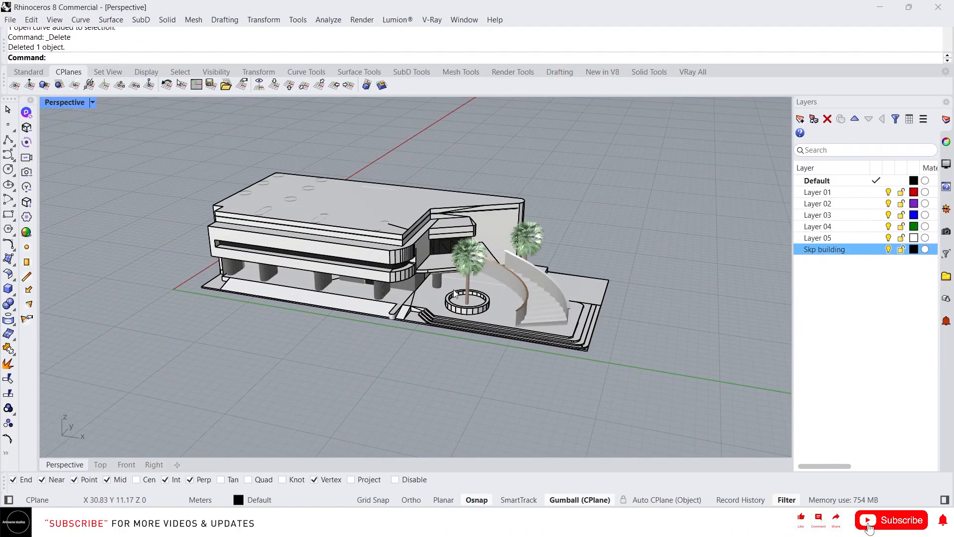
Examine the building model from low, front and corner angles, including where it stands on the grid.
click(396, 261)
right_drag(395, 262, 412, 232)
scroll(404, 270, up, 5)
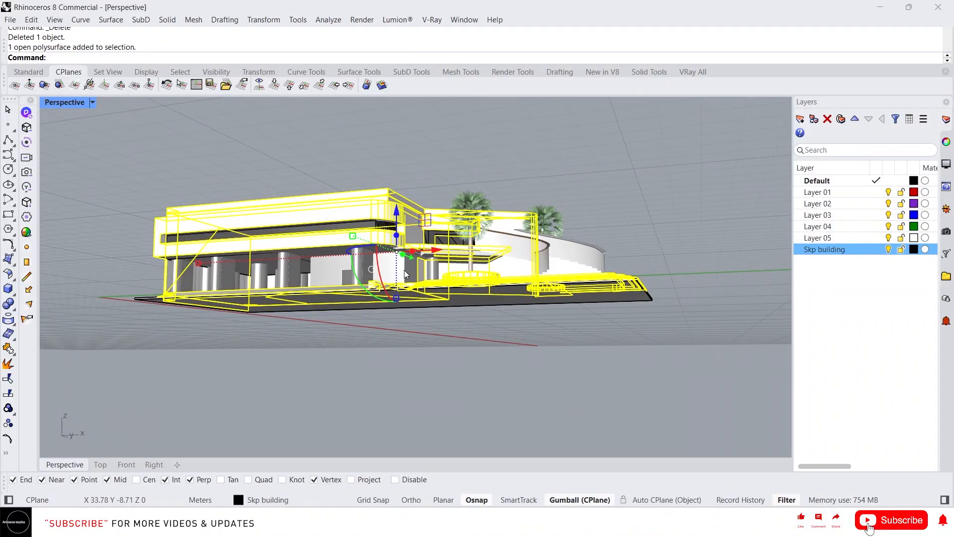
right_drag(428, 293, 432, 304)
click(657, 228)
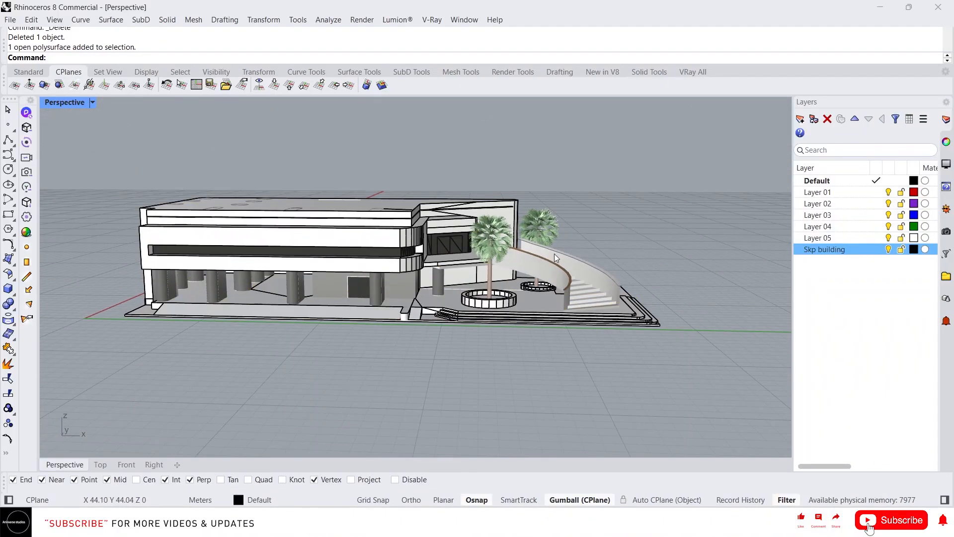
scroll(399, 268, down, 6)
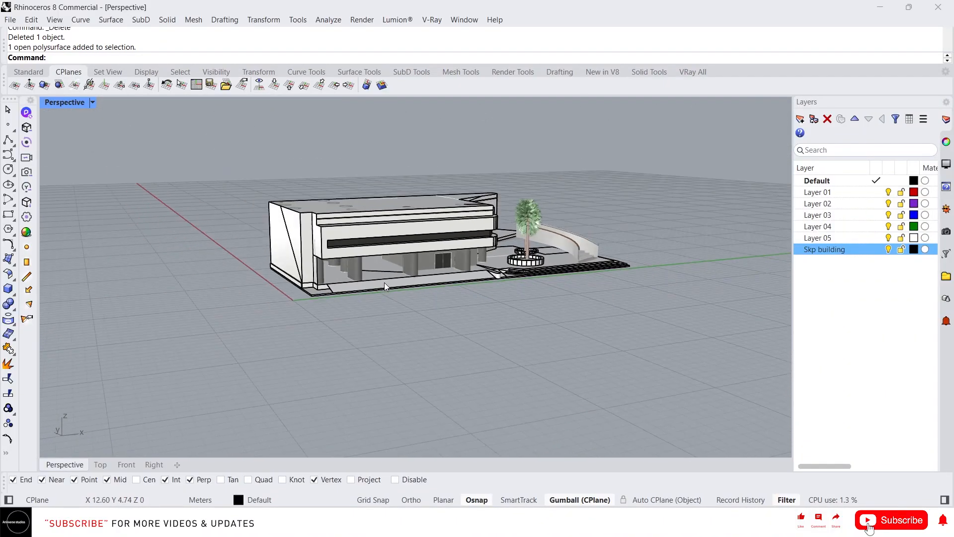
right_drag(384, 283, 375, 170)
scroll(285, 164, up, 3)
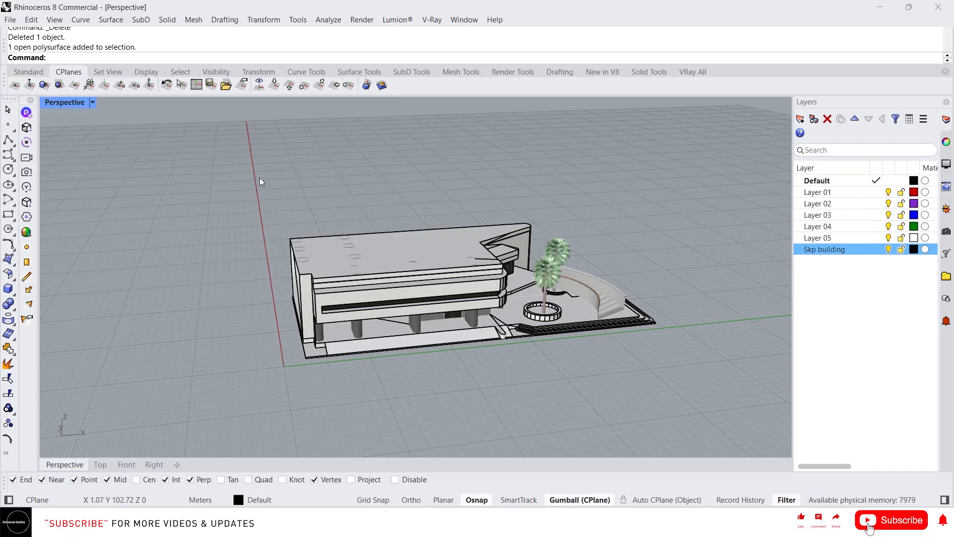
Model a tall rectangular box on the ground plane beside the building, on the far side from the curved stair.
click(8, 289)
click(119, 323)
click(184, 364)
click(240, 257)
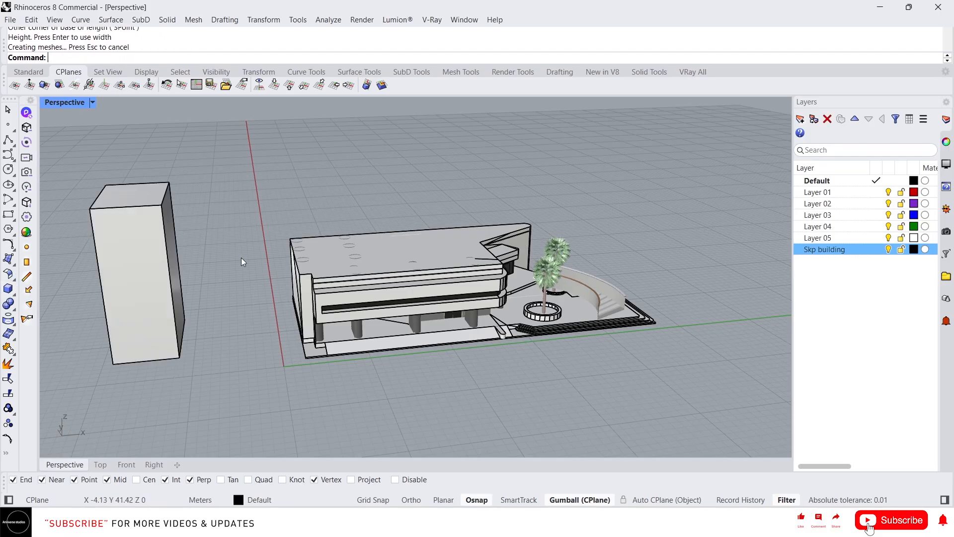
right_drag(241, 258, 272, 246)
scroll(271, 246, up, 5)
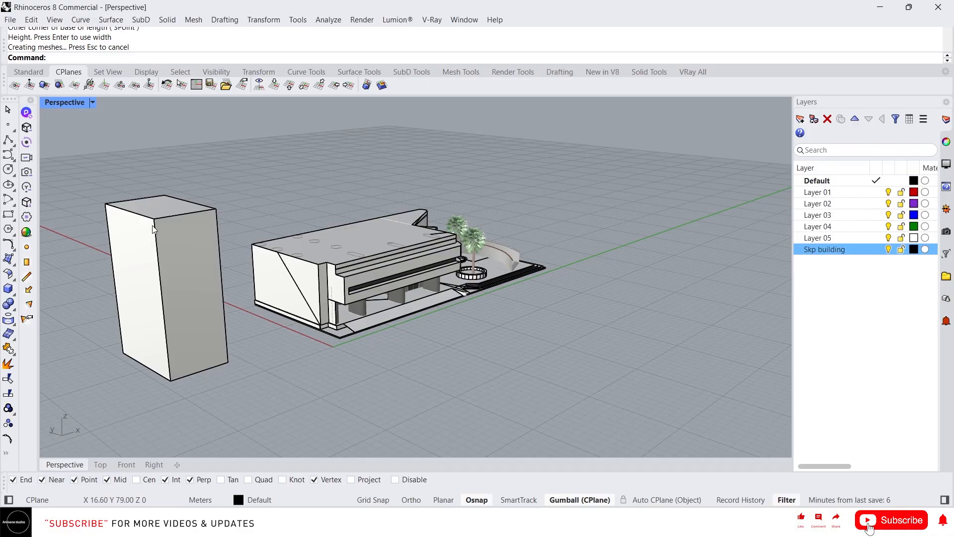
right_drag(157, 220, 152, 232)
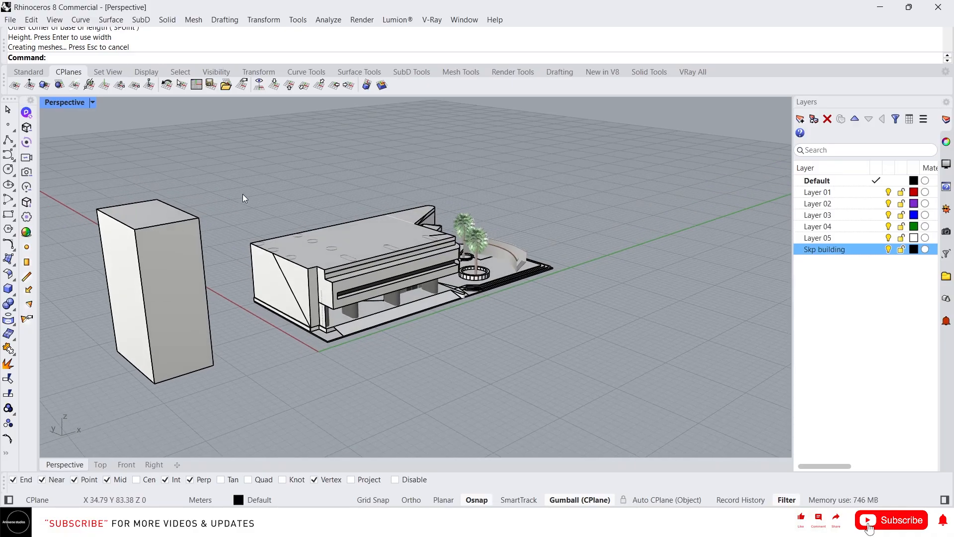
Set the construction plane origin to a top corner of the tall box.
click(16, 88)
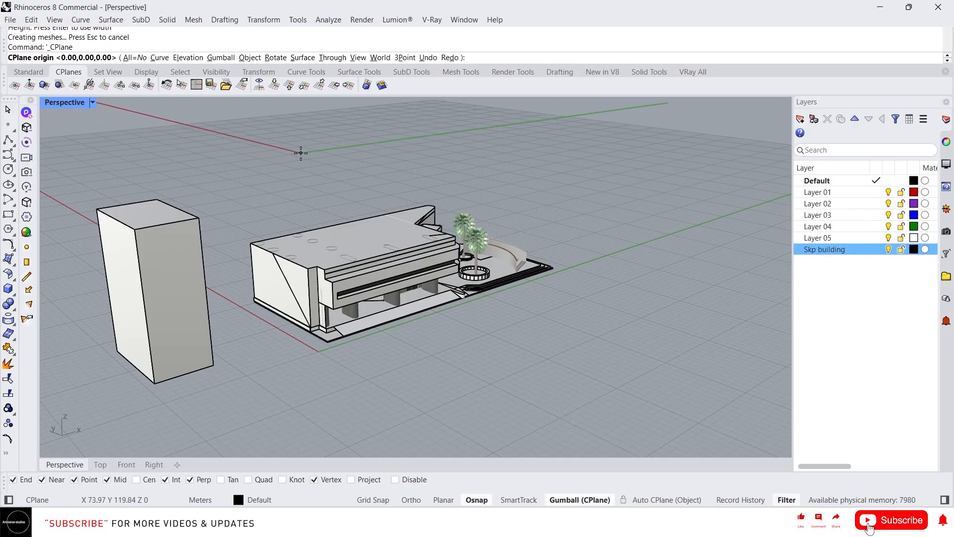
scroll(300, 153, down, 5)
right_drag(330, 153, 502, 148)
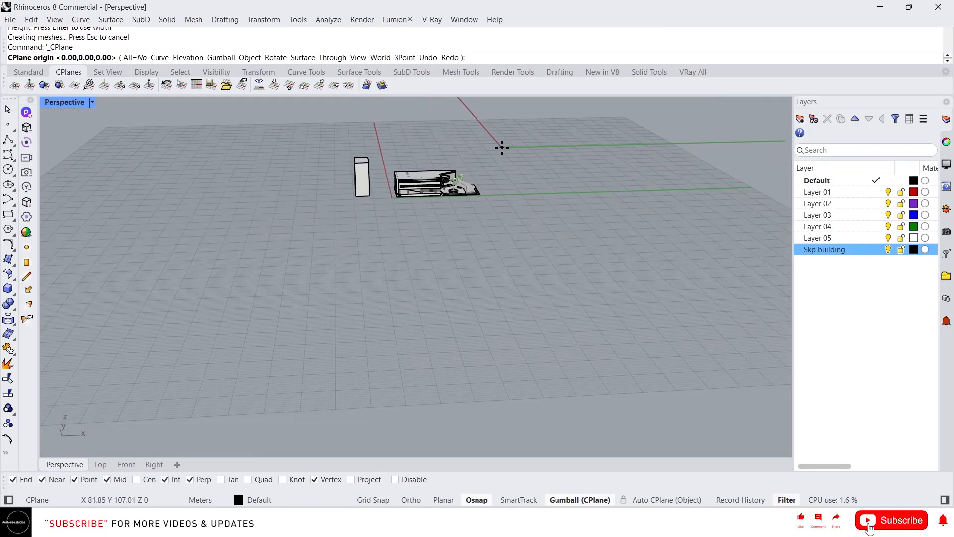
scroll(502, 148, up, 4)
right_drag(468, 198, 472, 166)
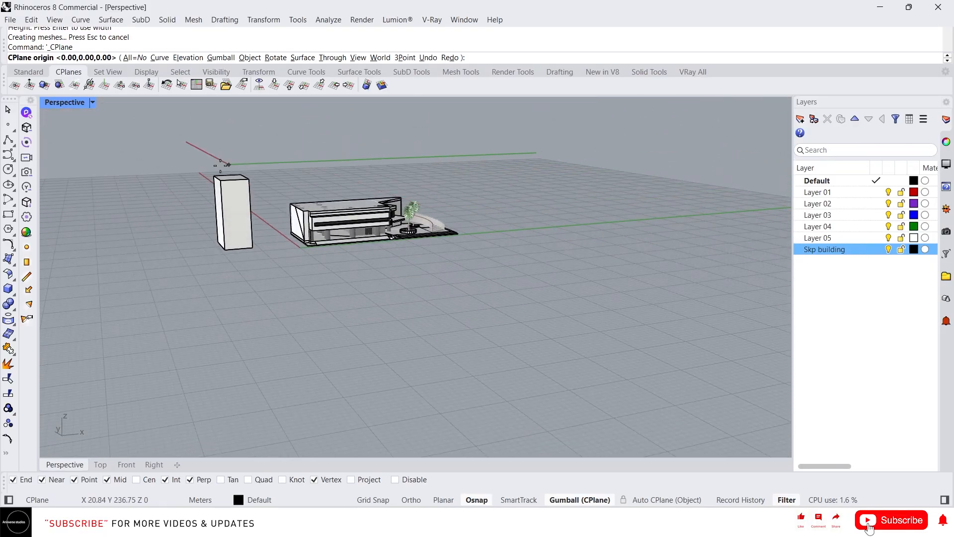
scroll(220, 164, up, 3)
click(209, 195)
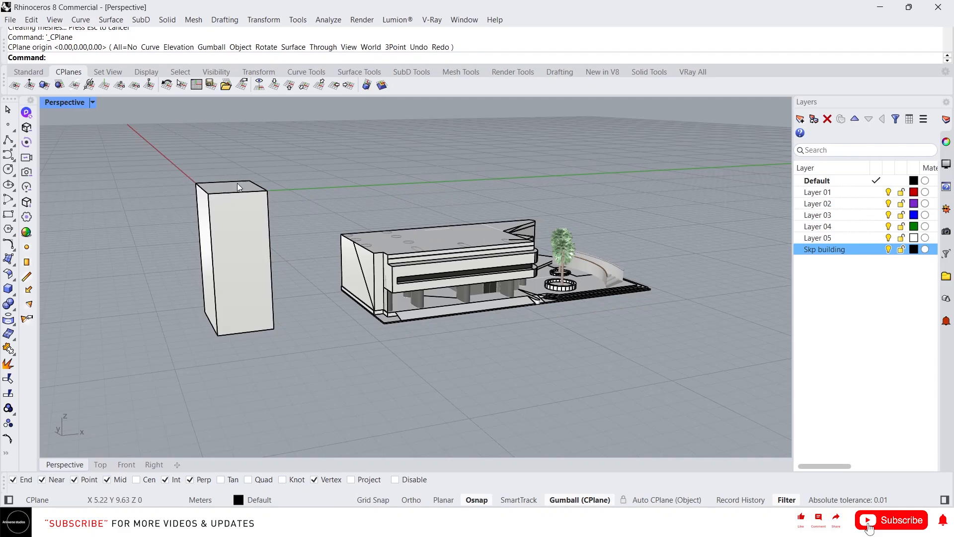
mouse_move(237, 182)
right_down()
mouse_move(209, 164)
mouse_move(266, 163)
mouse_move(229, 191)
right_up()
scroll(236, 162, up, 5)
scroll(240, 184, down, 5)
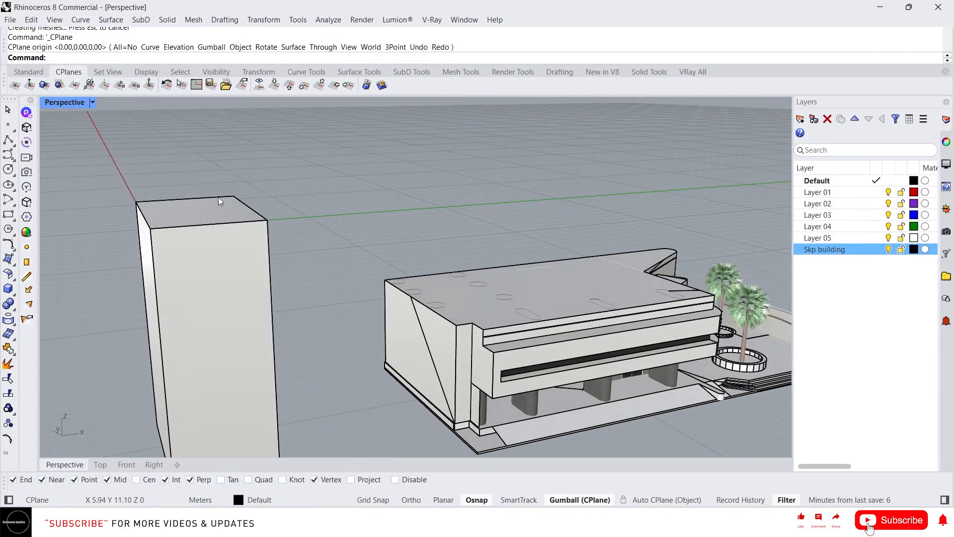
scroll(324, 192, down, 5)
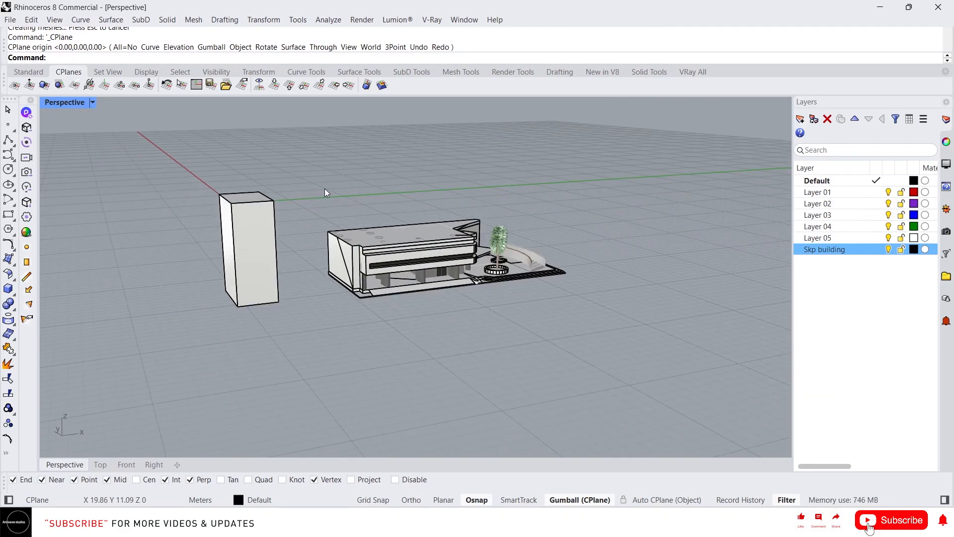
Draw an open freeform curve on the raised construction plane, running across the top of the box.
click(8, 155)
click(329, 153)
click(294, 186)
click(399, 182)
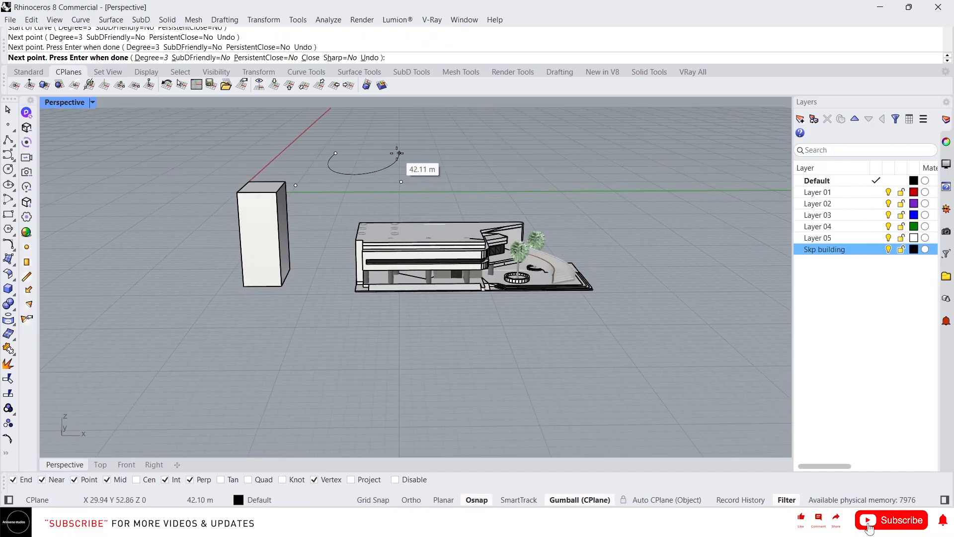
click(174, 195)
key(Return)
scroll(287, 200, up, 5)
mouse_move(286, 200)
right_down()
mouse_move(299, 166)
mouse_move(326, 205)
mouse_move(271, 201)
right_up()
scroll(373, 201, down, 3)
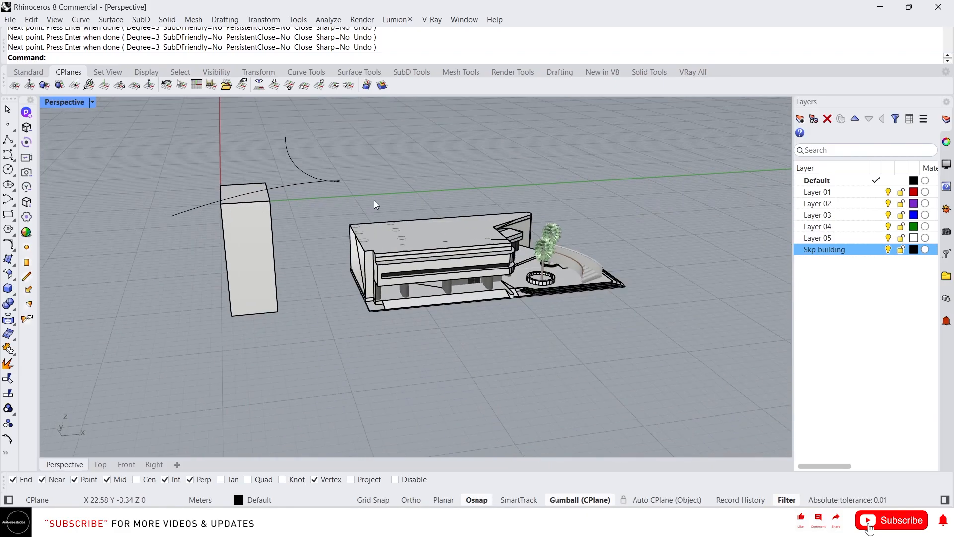
Delete the tall box together with the freeform curve at its top.
right_drag(374, 201, 448, 234)
scroll(381, 262, up, 2)
scroll(293, 220, down, 2)
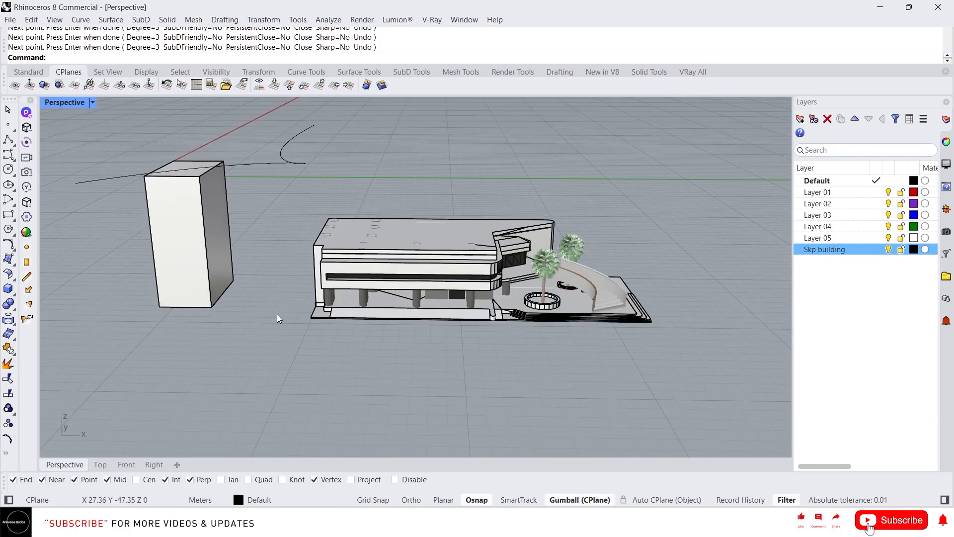
drag(276, 314, 147, 144)
key(Delete)
Set the construction plane origin to the building roof's front corner, at the end away from the palm trees.
scroll(318, 244, up, 5)
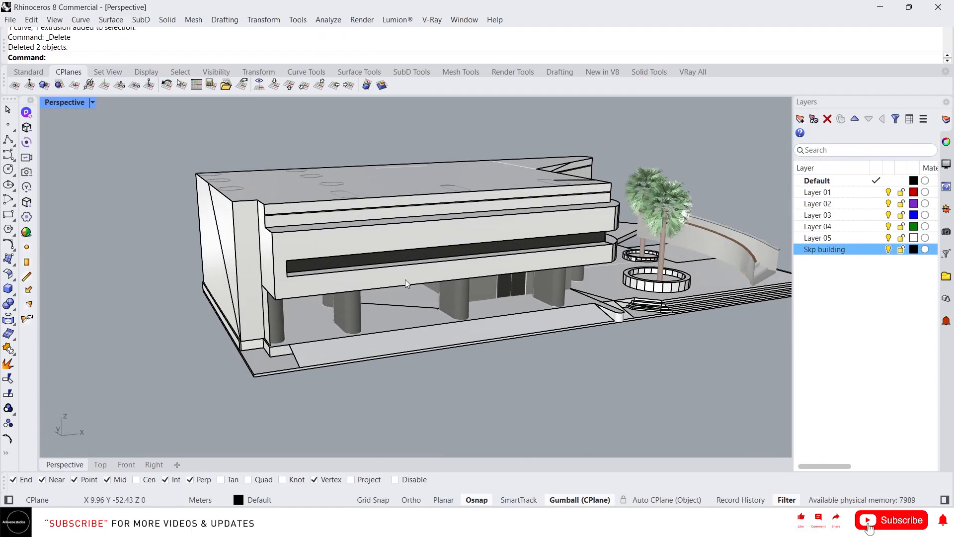
right_drag(405, 283, 209, 217)
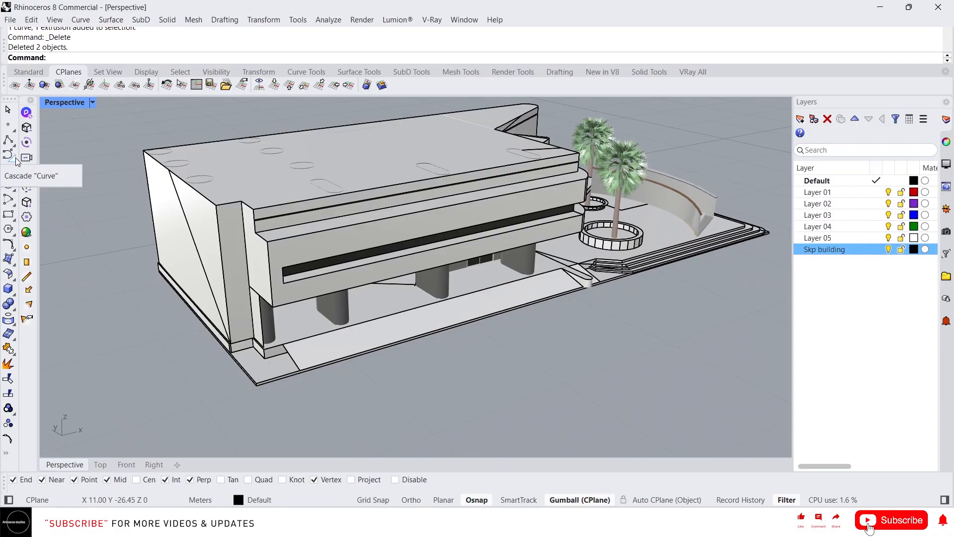
scroll(172, 217, down, 3)
right_drag(172, 218, 173, 179)
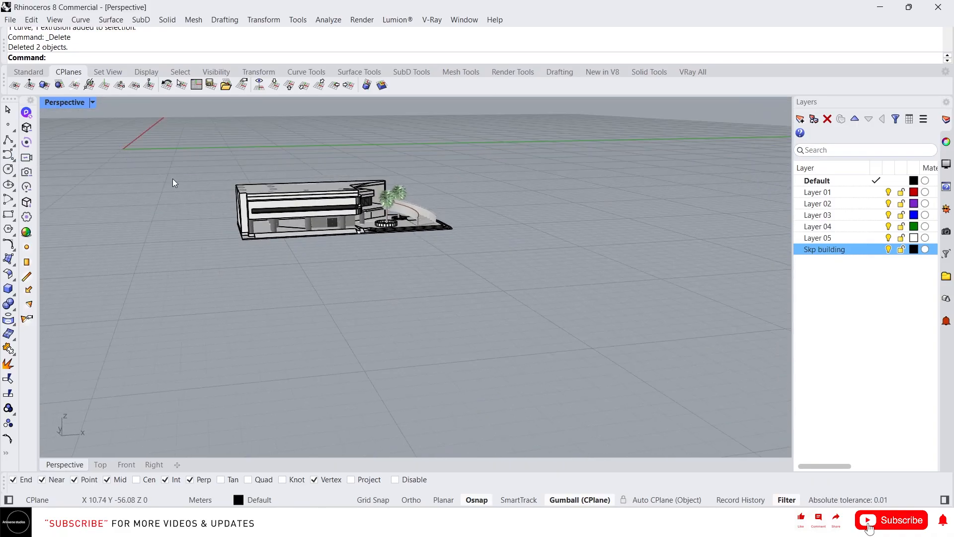
scroll(265, 215, up, 2)
scroll(338, 213, up, 3)
scroll(358, 209, up, 2)
right_drag(373, 204, 365, 150)
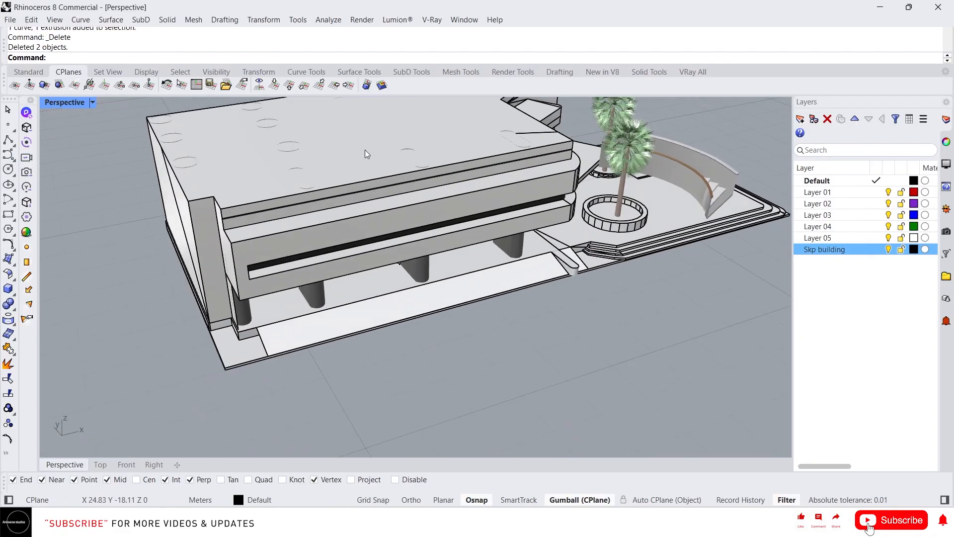
click(14, 86)
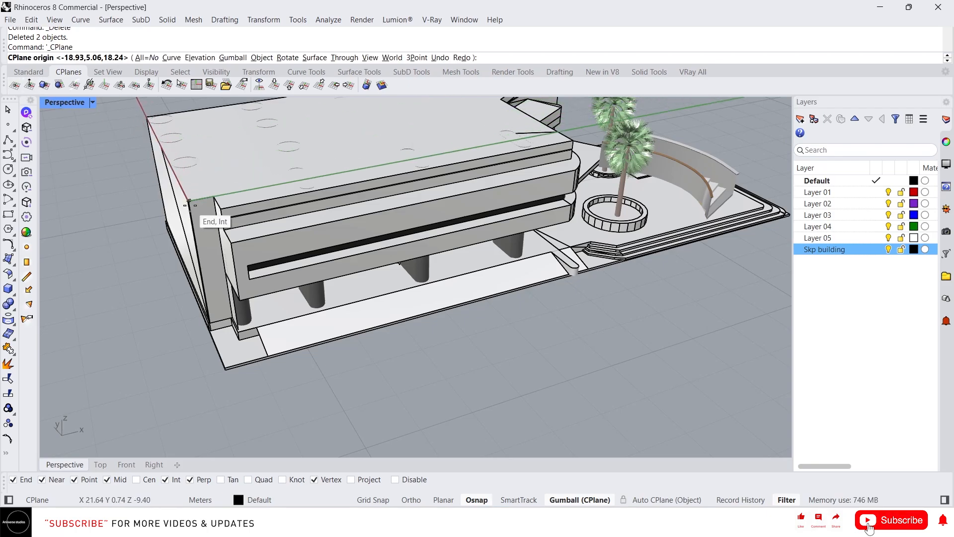
scroll(273, 206, down, 3)
right_drag(273, 207, 285, 138)
scroll(279, 237, up, 3)
right_drag(280, 238, 273, 251)
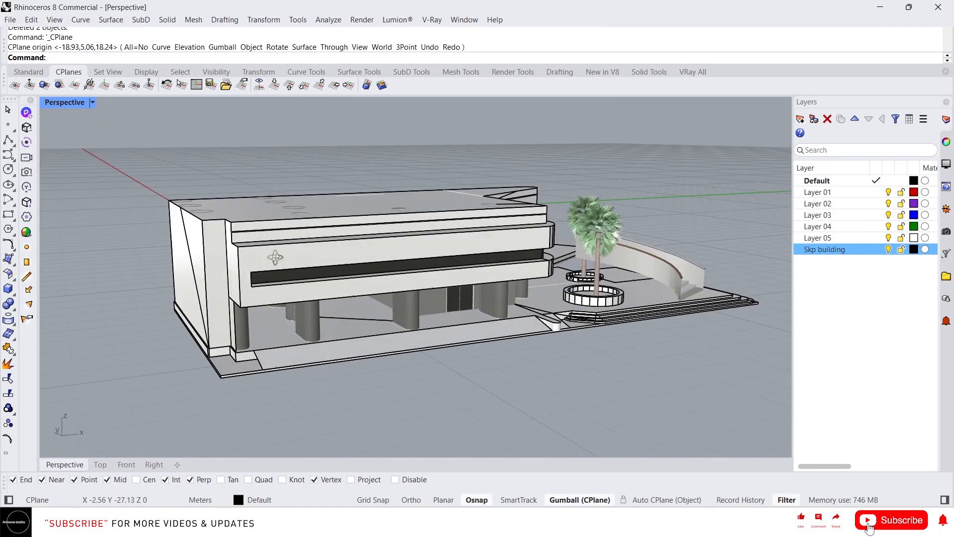
Draw a corner-to-corner rectangle on the building's roof, set in from the roof edges.
scroll(210, 267, down, 2)
scroll(210, 267, up, 5)
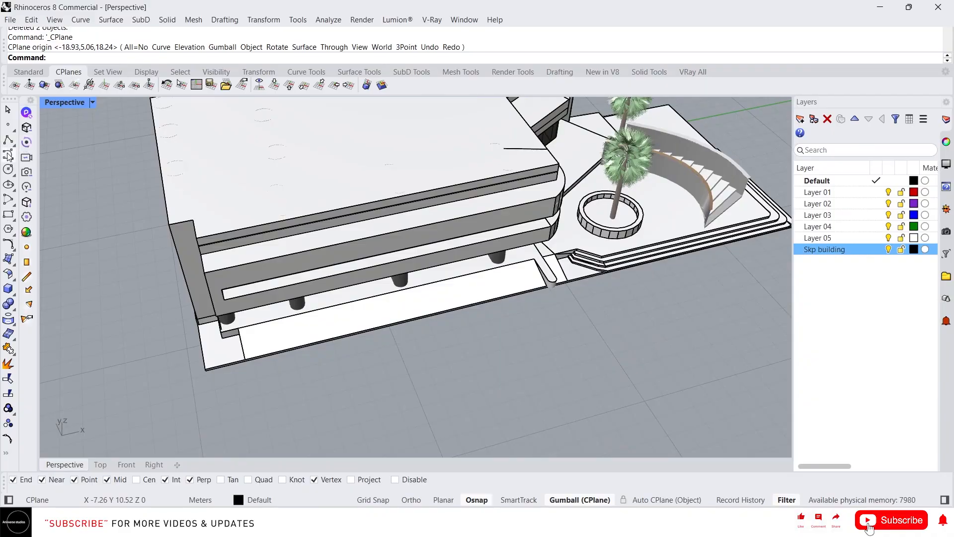
click(8, 213)
scroll(230, 203, down, 3)
scroll(360, 292, up, 4)
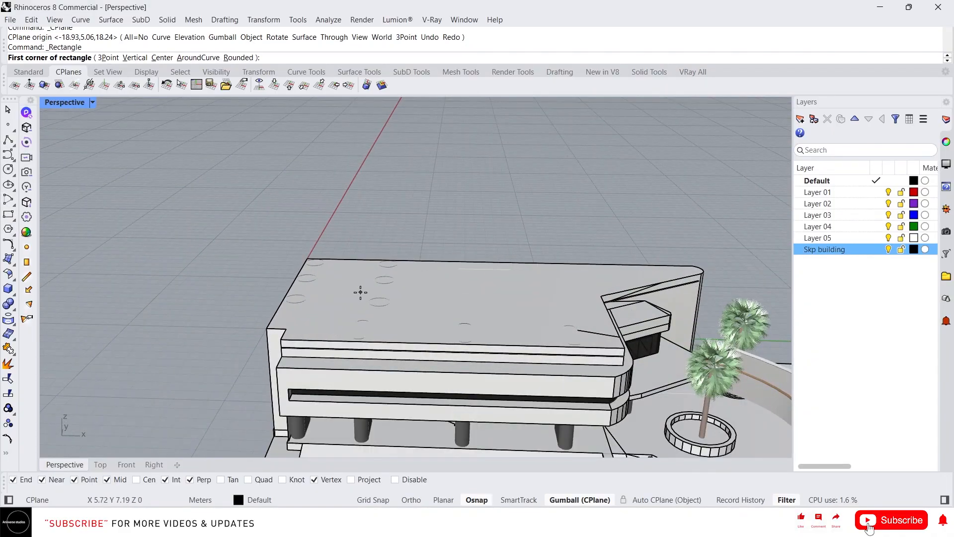
click(330, 276)
click(604, 330)
right_drag(505, 330, 424, 305)
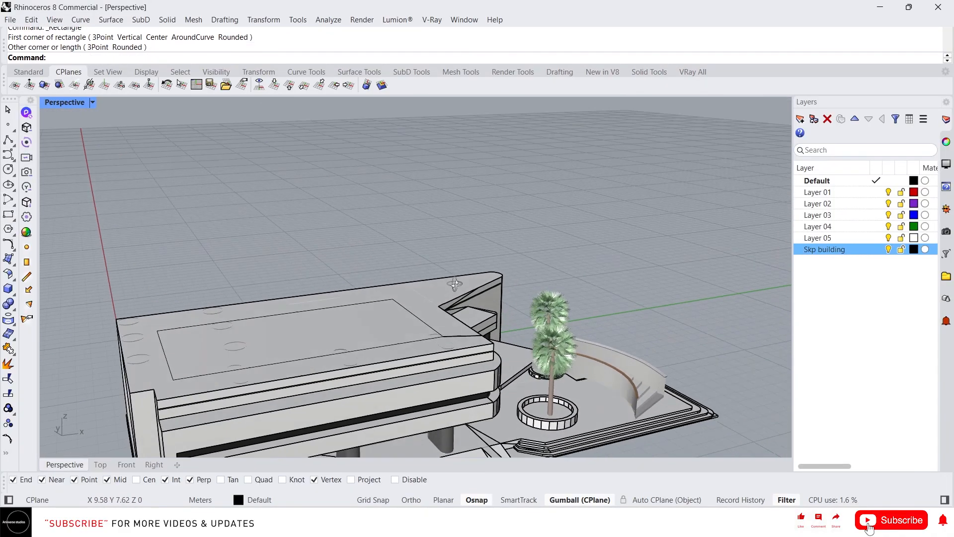
Examine the rectangle on the building's roof and the raised construction plane from several angles.
scroll(424, 304, down, 4)
scroll(315, 302, up, 4)
scroll(315, 281, down, 3)
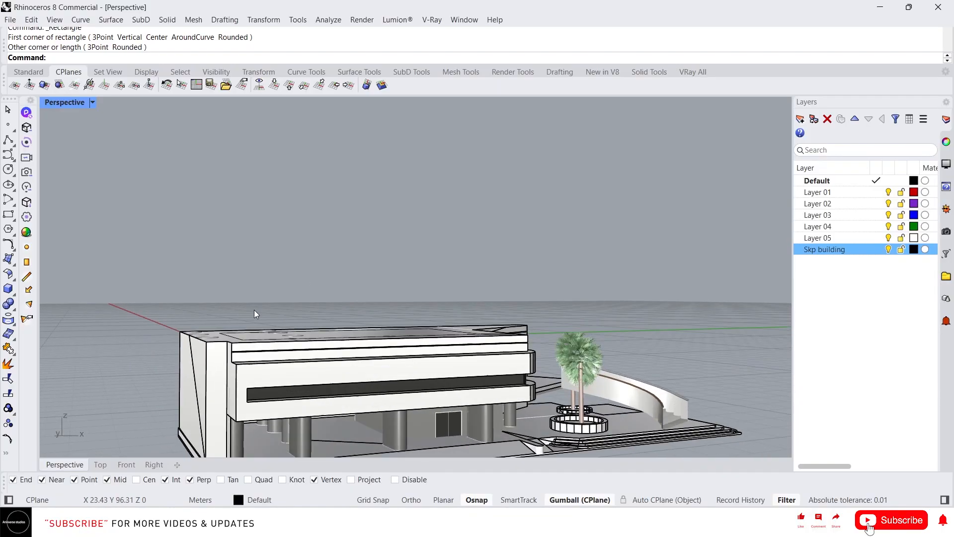
scroll(243, 333, up, 3)
scroll(228, 298, down, 5)
right_drag(228, 298, 328, 273)
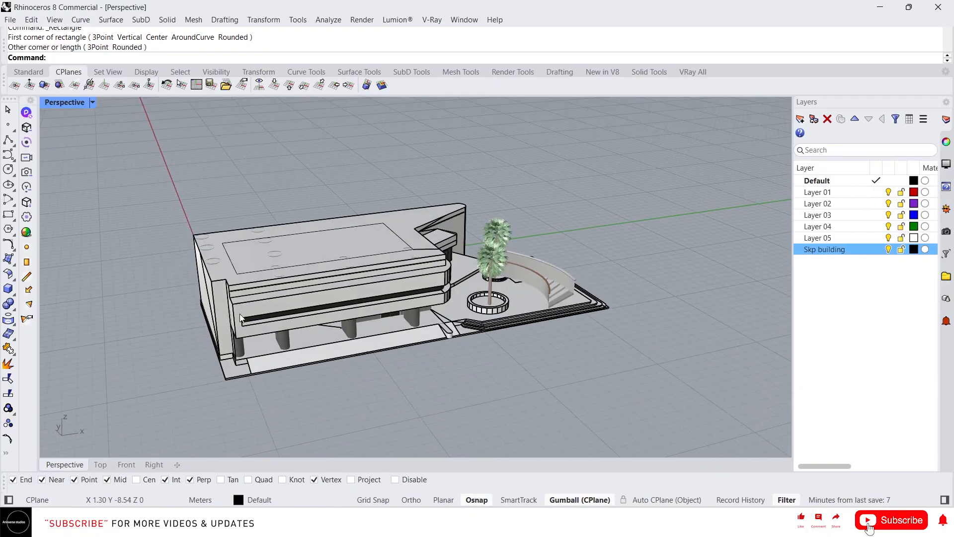
scroll(329, 273, down, 2)
scroll(292, 300, up, 3)
right_drag(291, 300, 261, 268)
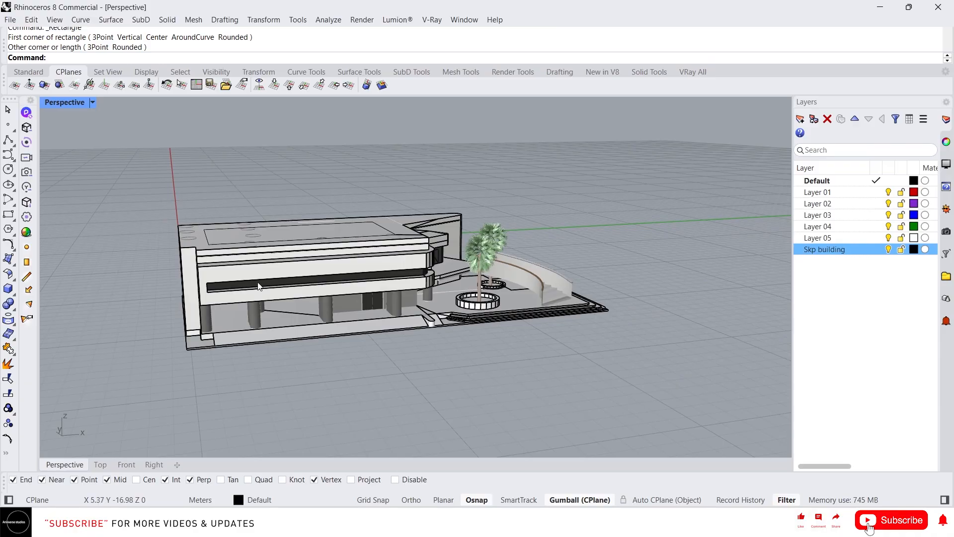
Lower the construction plane's elevation by 1.59 m from the roof level.
click(29, 88)
scroll(192, 234, up, 2)
scroll(185, 247, down, 5)
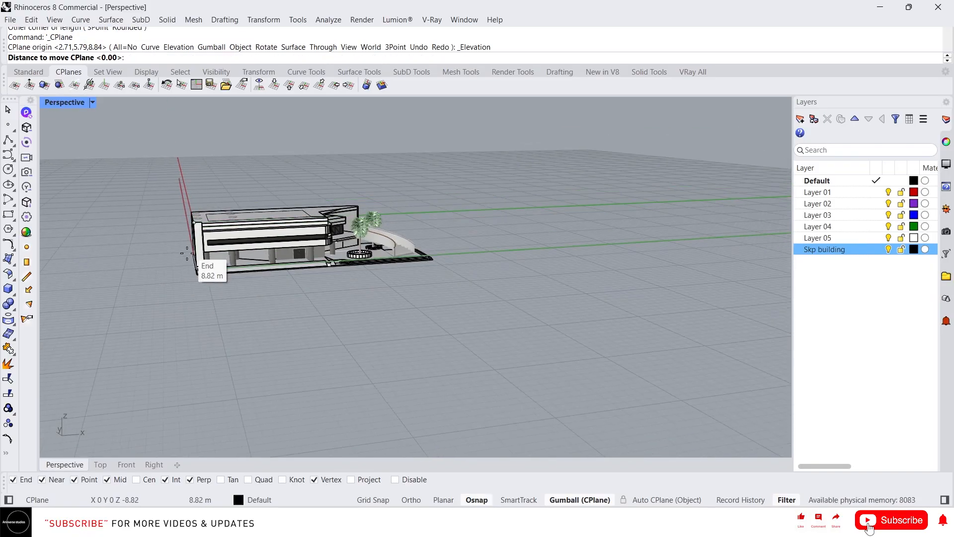
scroll(188, 253, up, 5)
click(213, 181)
scroll(213, 180, up, 3)
scroll(244, 170, down, 3)
mouse_move(245, 169)
right_down()
mouse_move(264, 154)
mouse_move(232, 175)
right_up()
Lower the construction plane's elevation by a further 7.25 m, snapping to the front corner of the building's base.
right_click(242, 174)
scroll(249, 194, up, 6)
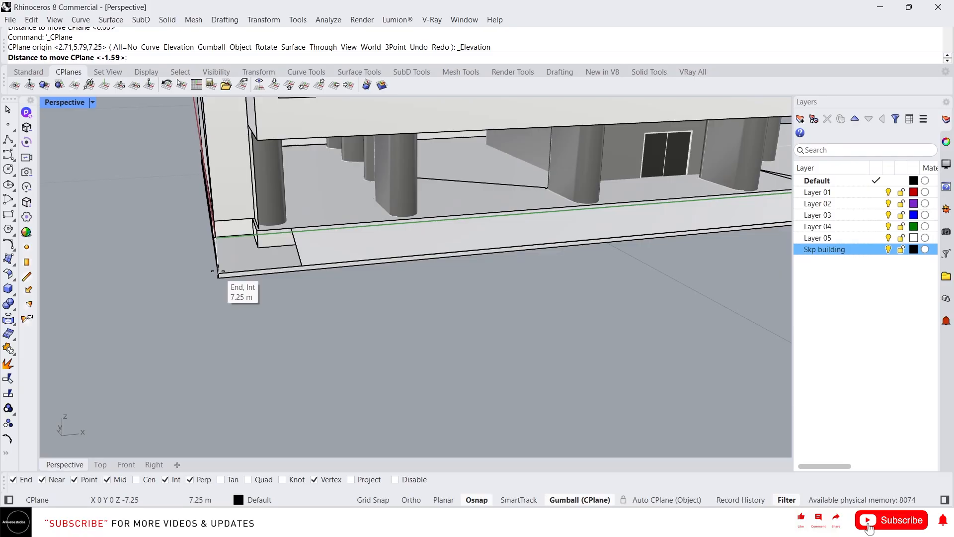
click(217, 272)
Examine how the lowered construction plane sits against the building's base and columns.
right_drag(228, 264, 252, 223)
click(287, 385)
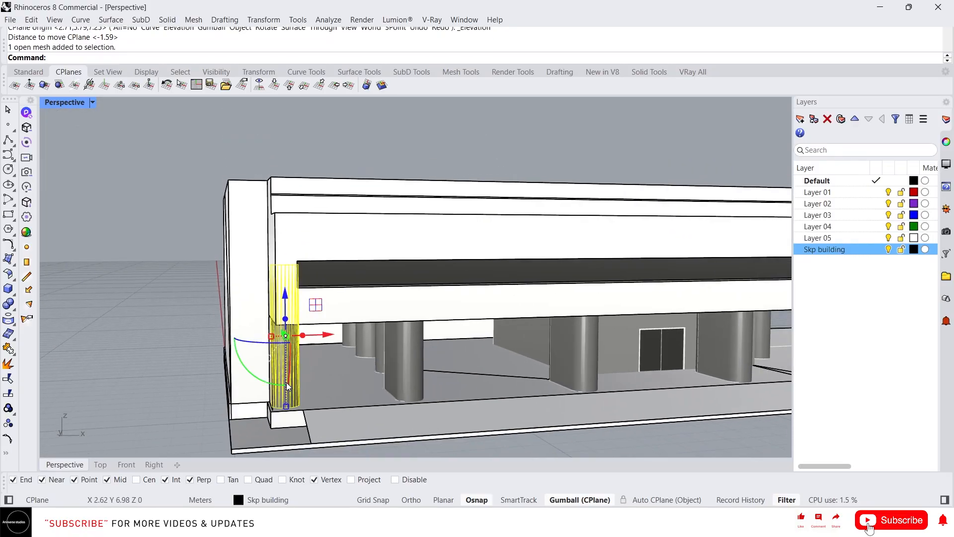
scroll(296, 253, down, 10)
right_drag(326, 349, 337, 314)
scroll(337, 313, up, 10)
right_drag(291, 159, 293, 221)
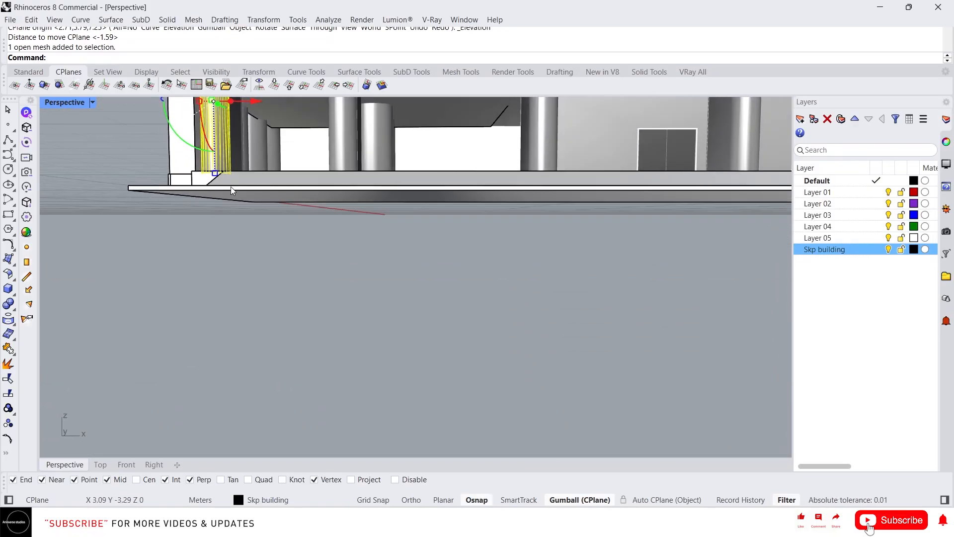
right_drag(231, 186, 173, 227)
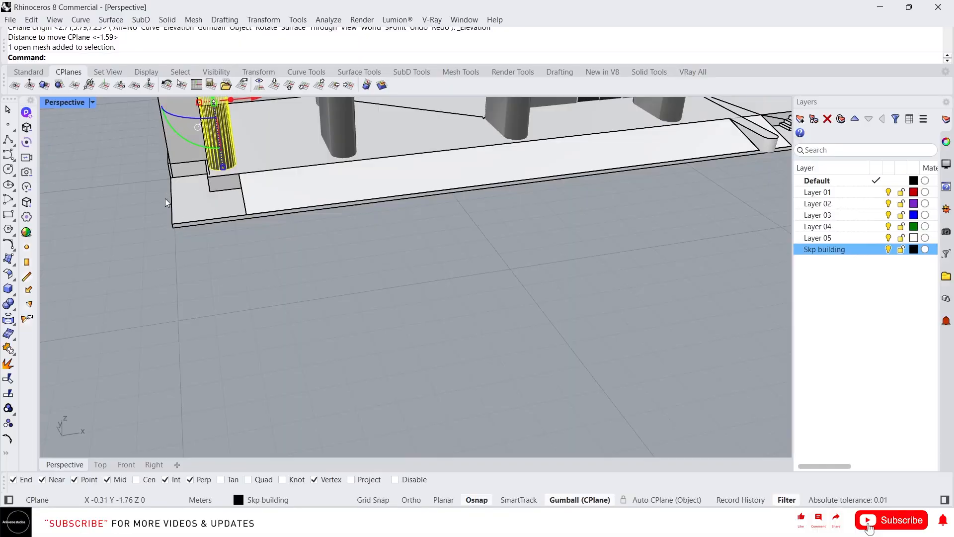
key(Escape)
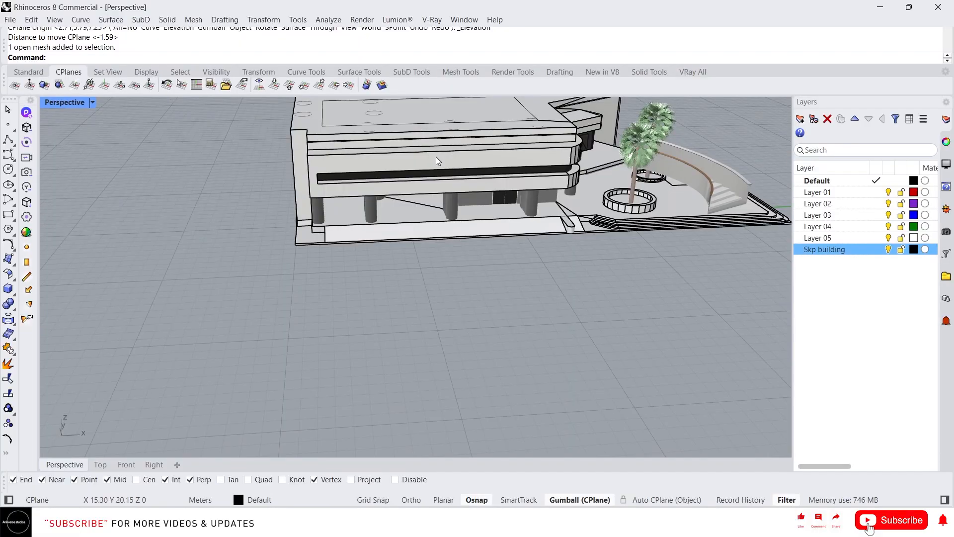
scroll(436, 157, up, 5)
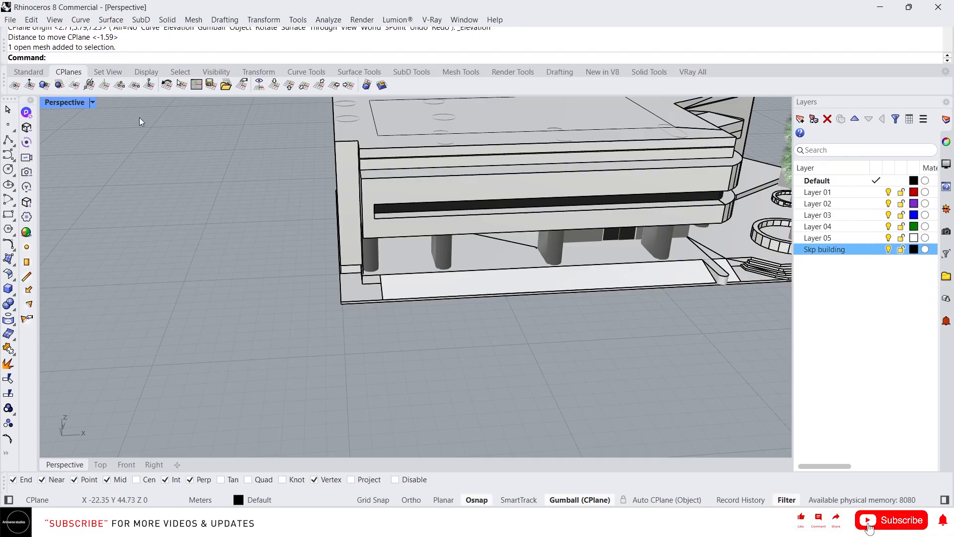
scroll(93, 145, down, 5)
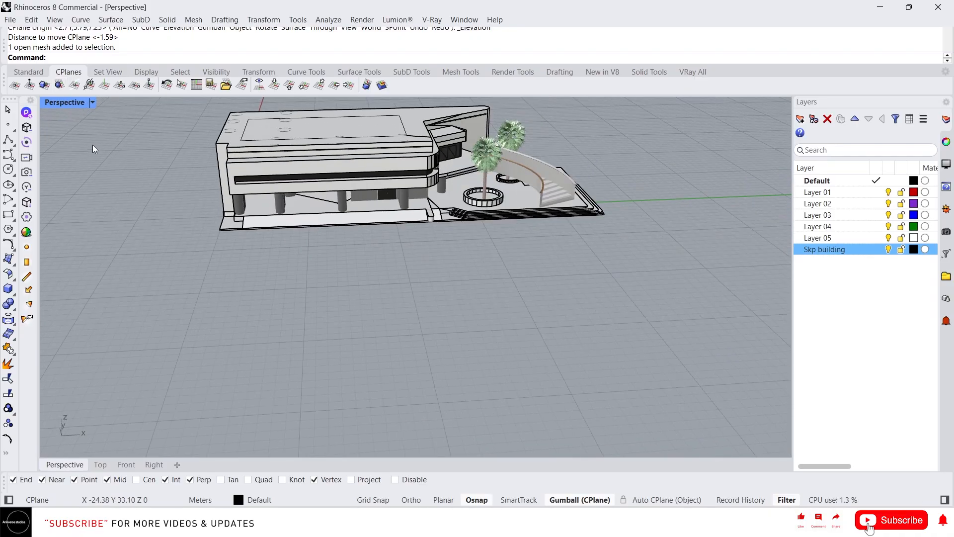
scroll(540, 169, up, 5)
scroll(458, 233, up, 1)
scroll(458, 233, up, 1)
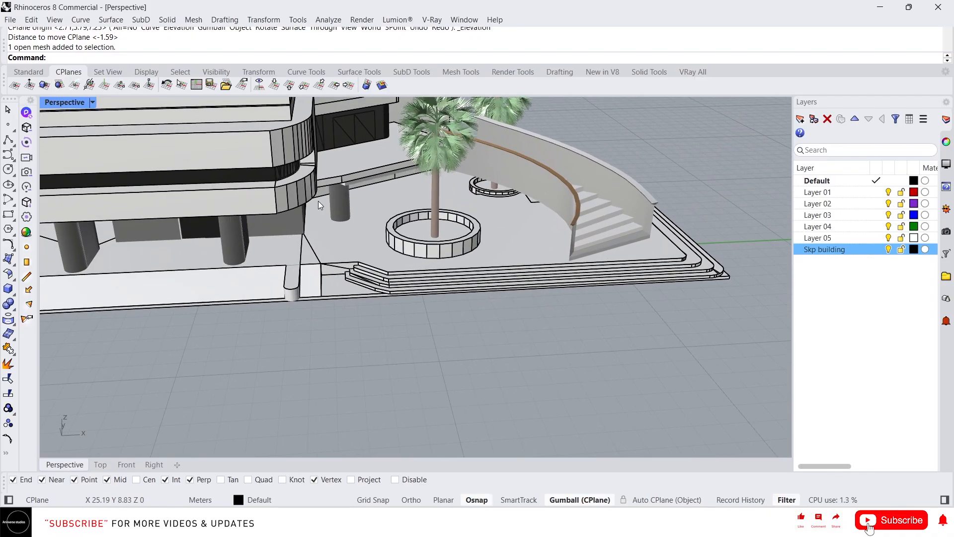
Highlight the building body and the column nearest the entrance to see their extents, and clear the selection.
click(423, 241)
scroll(442, 213, up, 3)
scroll(404, 232, down, 3)
scroll(314, 251, up, 3)
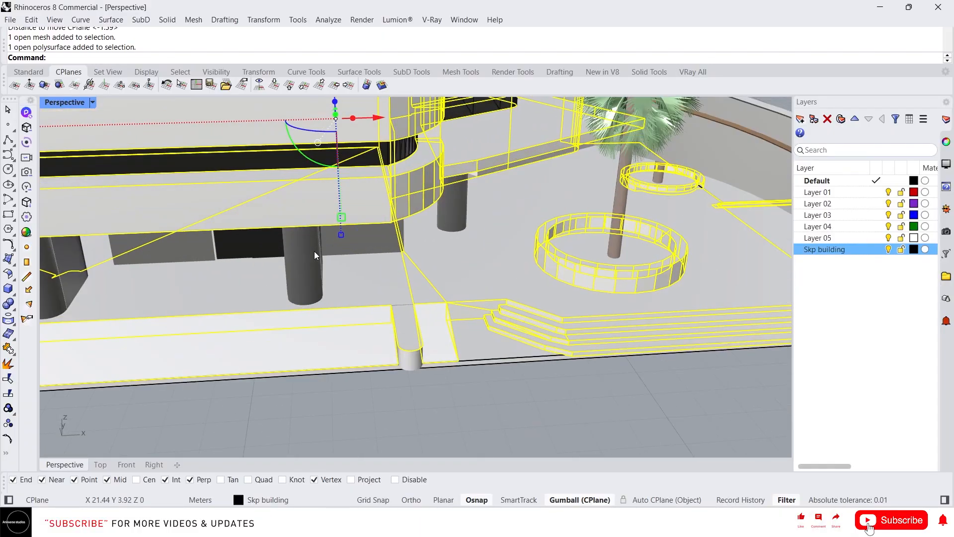
click(305, 275)
right_drag(305, 275, 343, 254)
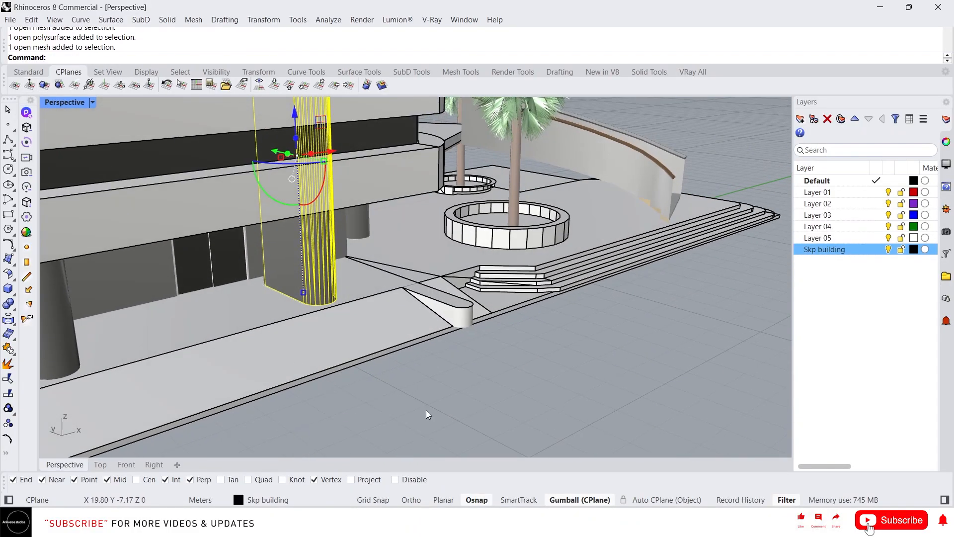
click(427, 414)
Orient the construction plane to the building object beside the front column near the entrance.
click(43, 85)
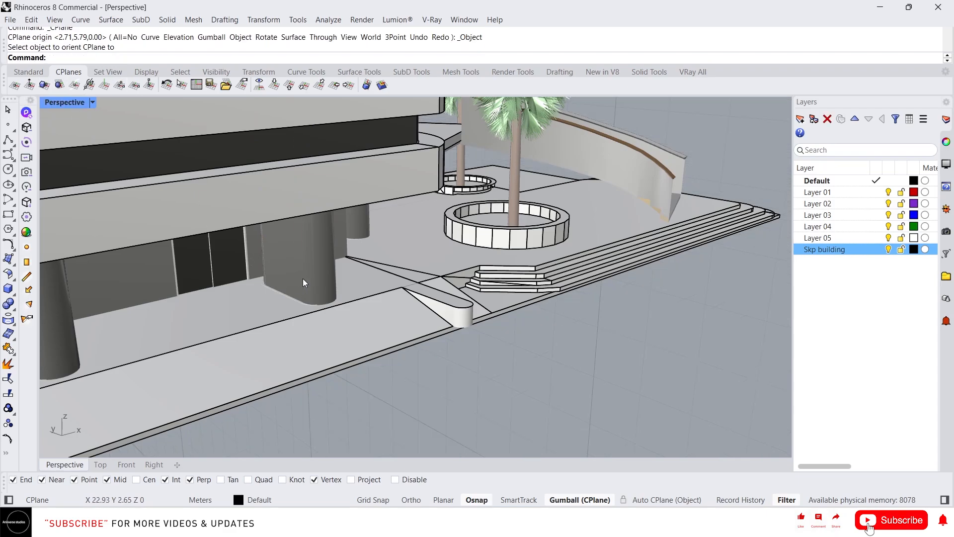
click(372, 258)
scroll(365, 279, down, 8)
right_drag(366, 280, 317, 220)
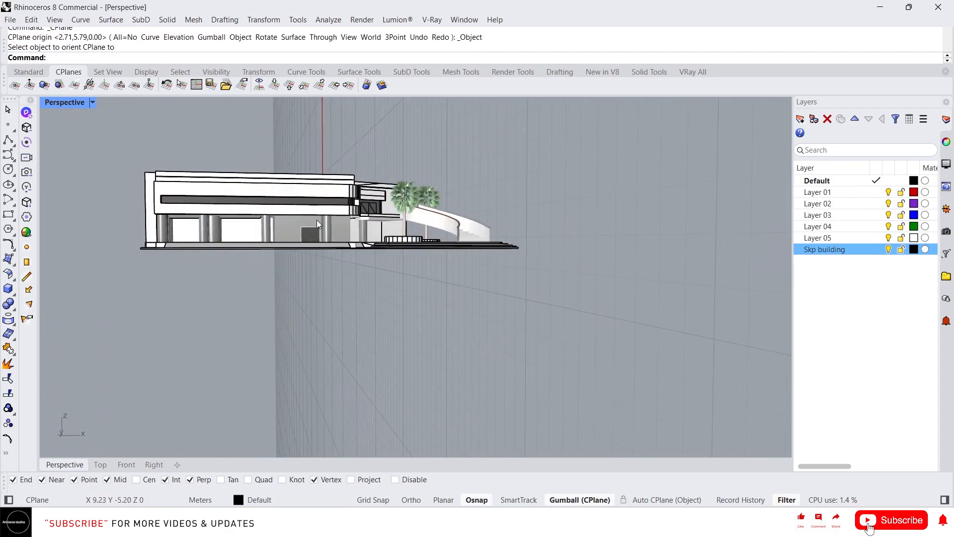
scroll(368, 261, up, 5)
right_drag(369, 261, 311, 292)
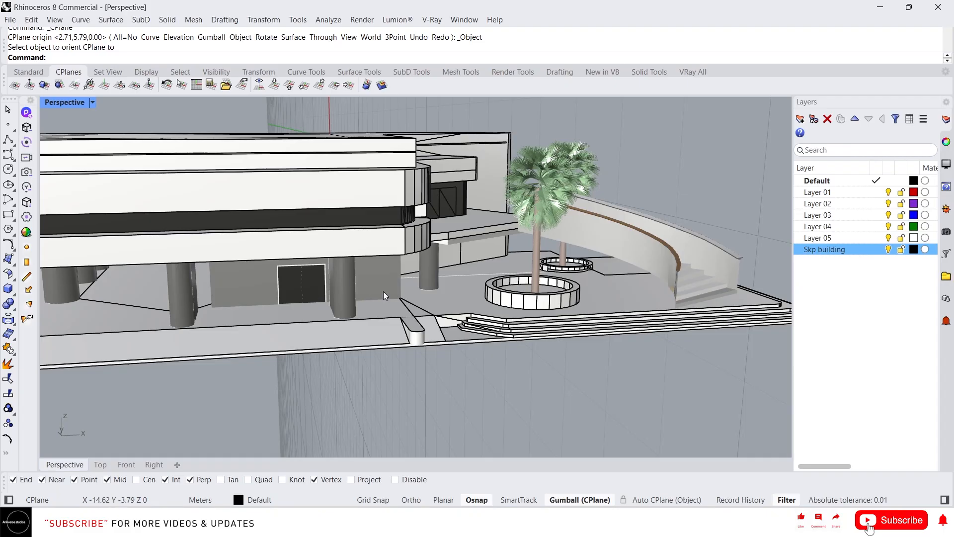
right_drag(384, 291, 367, 282)
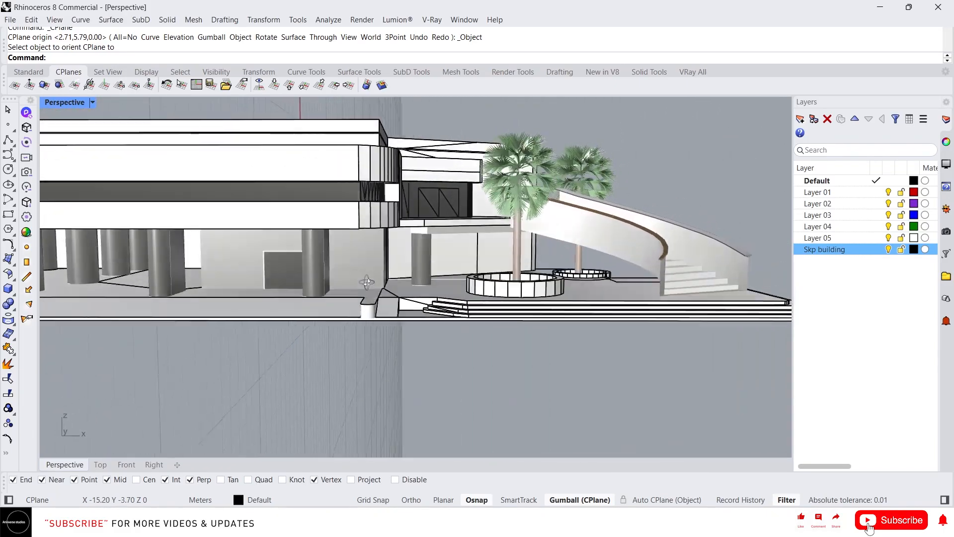
right_drag(291, 232, 343, 209)
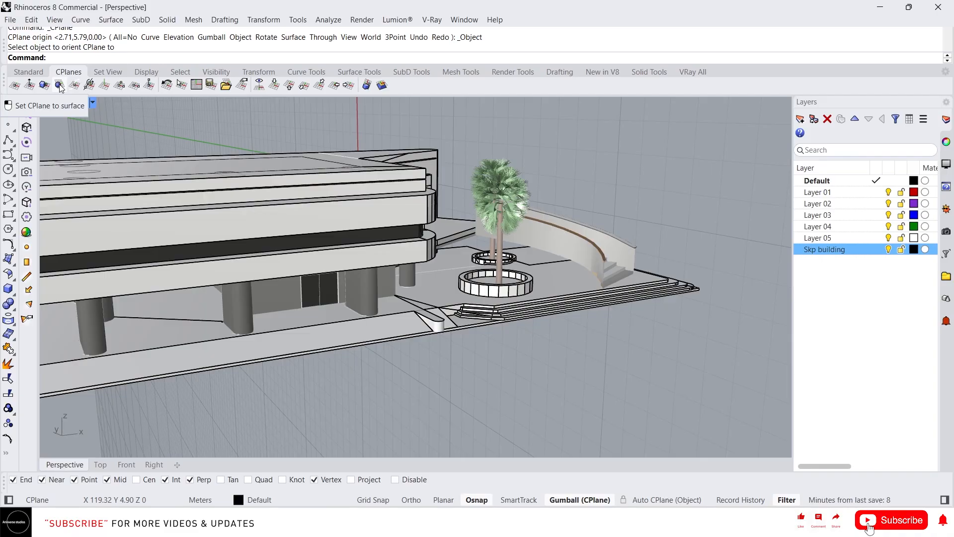
Set the construction plane to the narrow end face of the projecting upper storey, with its origin on that face and the default X axis direction.
click(59, 87)
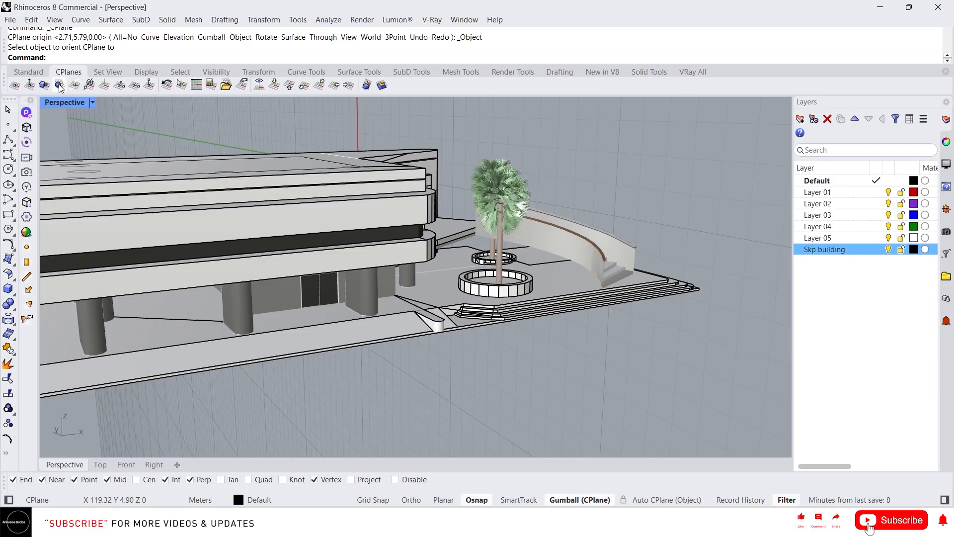
scroll(514, 205, down, 2)
scroll(514, 205, down, 1)
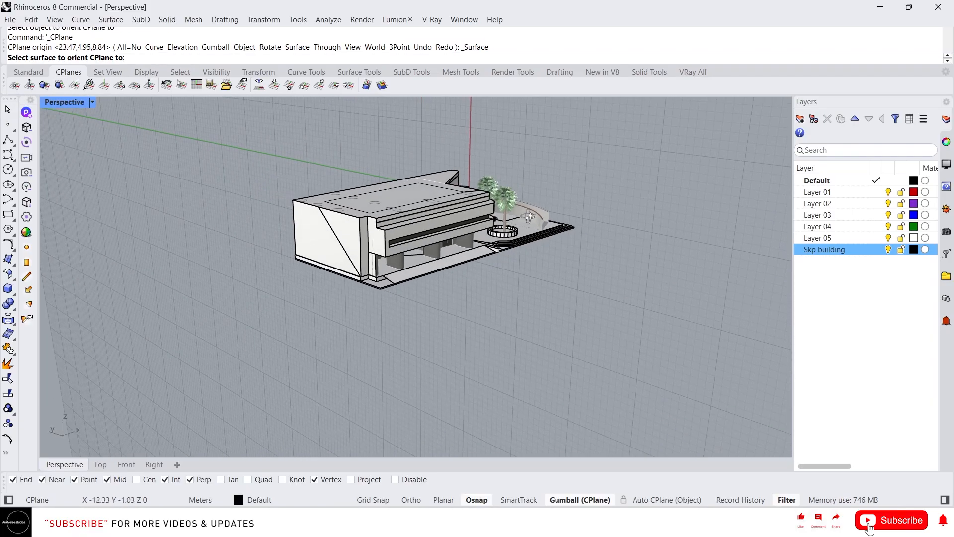
scroll(359, 239, up, 5)
scroll(347, 243, down, 1)
scroll(314, 243, up, 4)
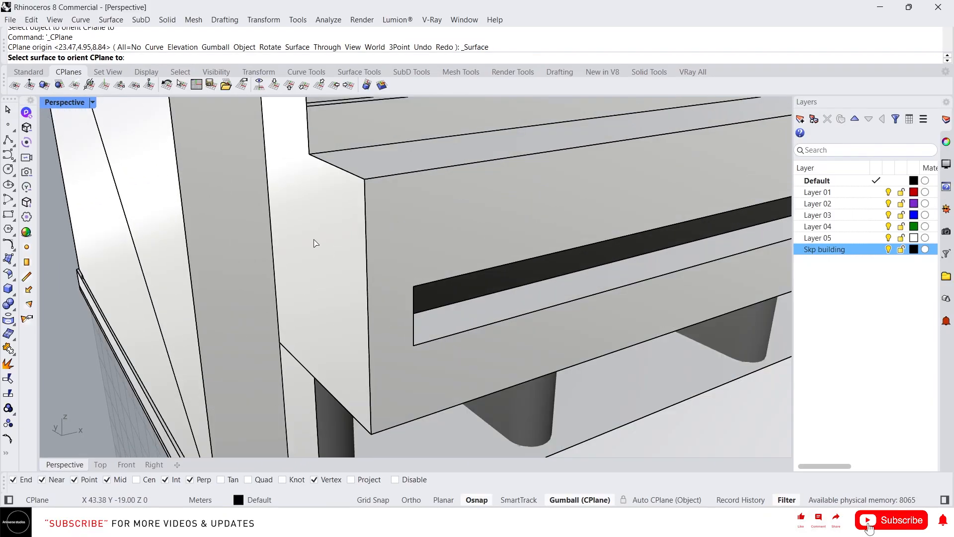
click(332, 228)
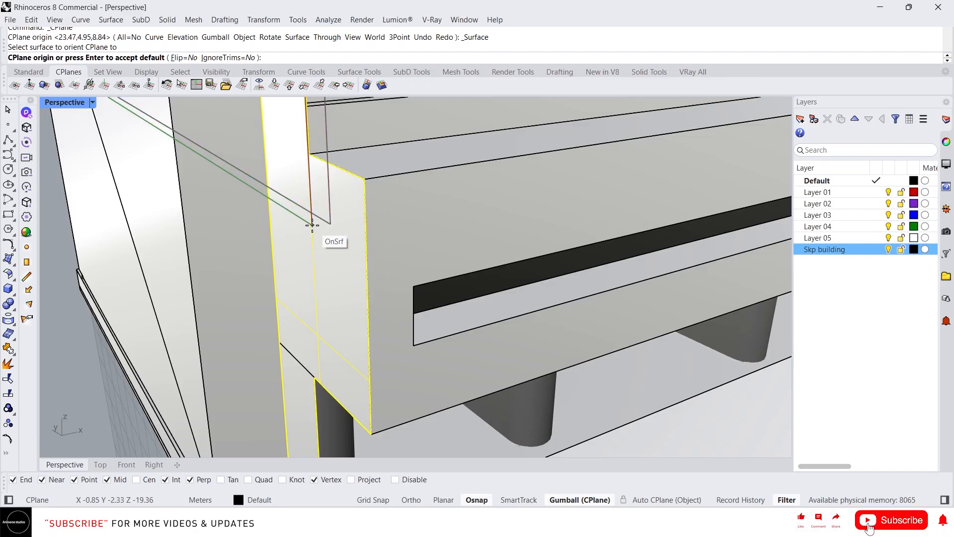
scroll(306, 234, down, 2)
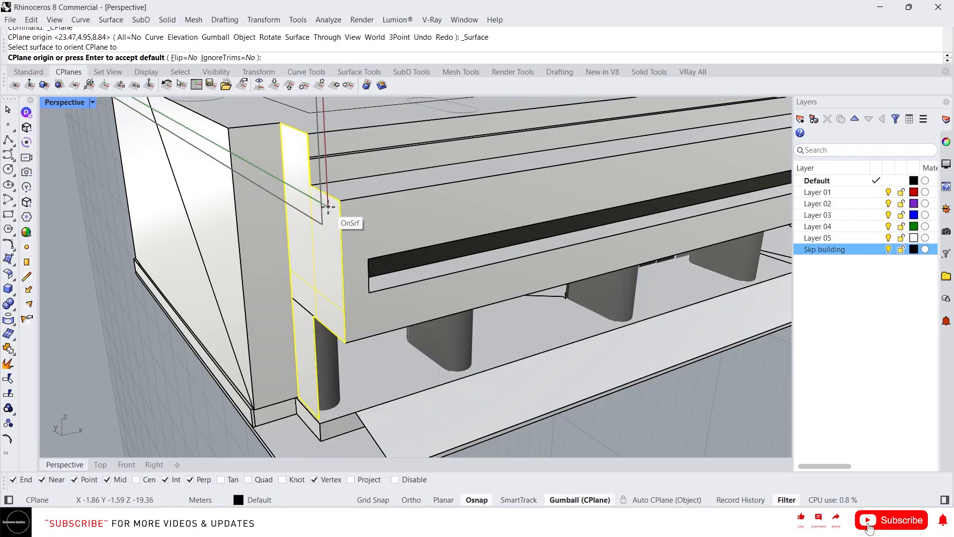
click(323, 240)
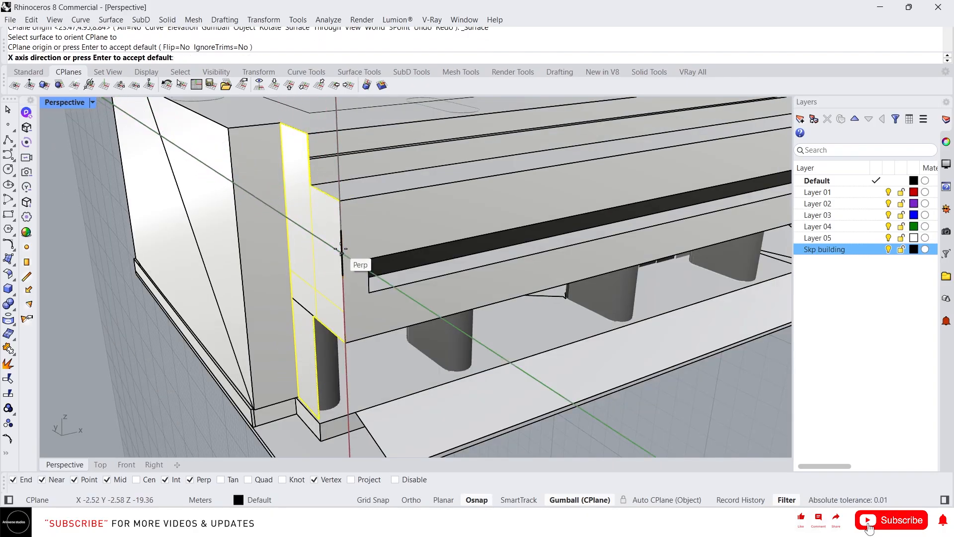
key(Return)
Draw an open six-point freeform curve of degree 3 on the end face of the projecting upper storey.
scroll(339, 249, down, 5)
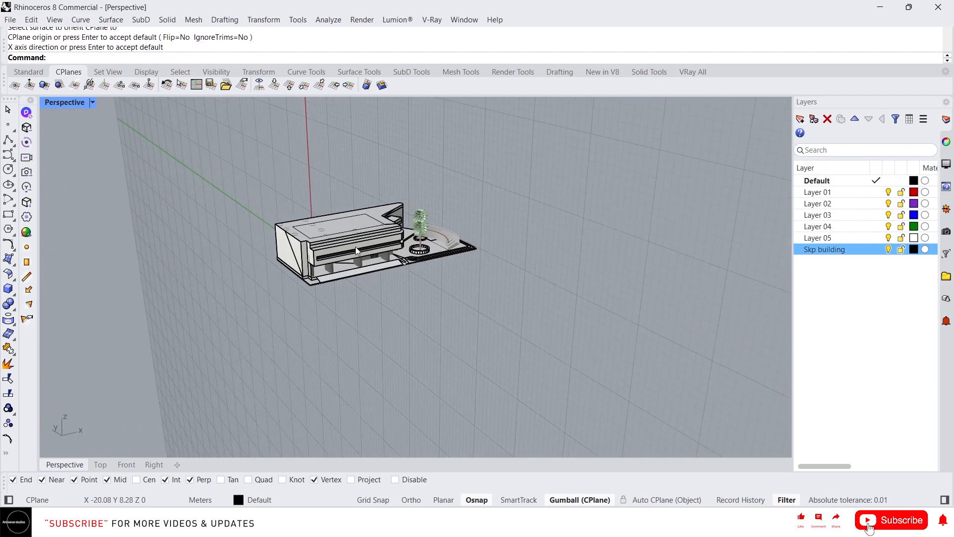
right_drag(356, 247, 308, 236)
scroll(300, 233, up, 2)
right_drag(254, 229, 334, 239)
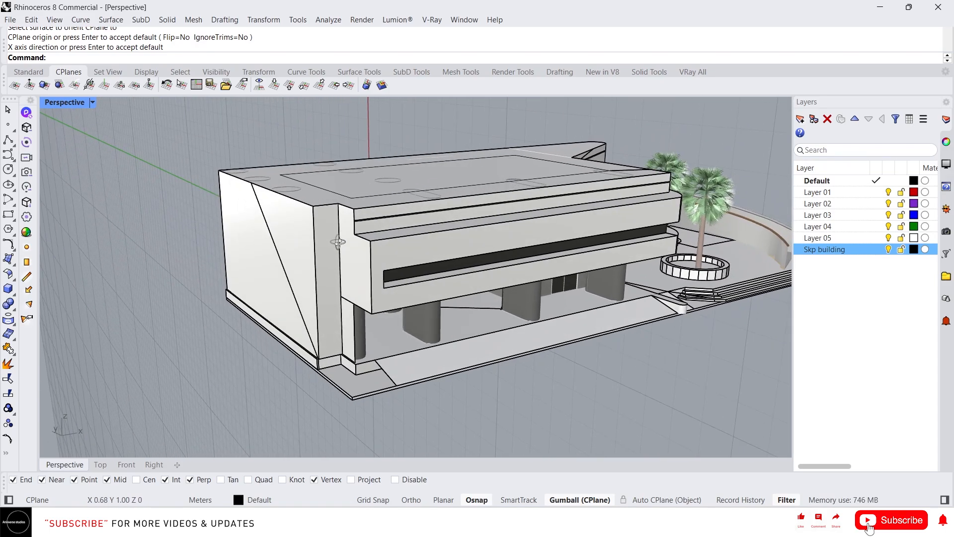
click(8, 155)
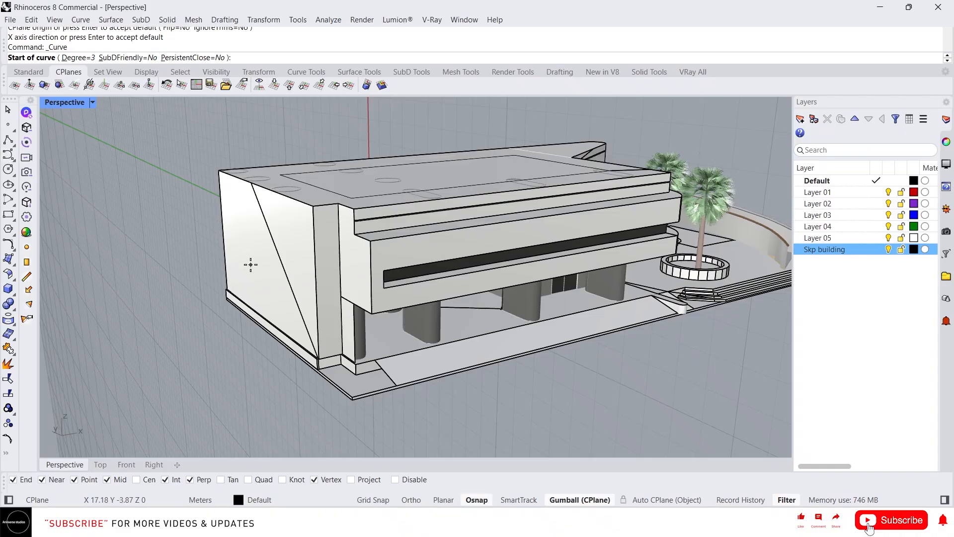
scroll(373, 252, up, 3)
click(431, 297)
click(417, 249)
click(451, 240)
click(451, 308)
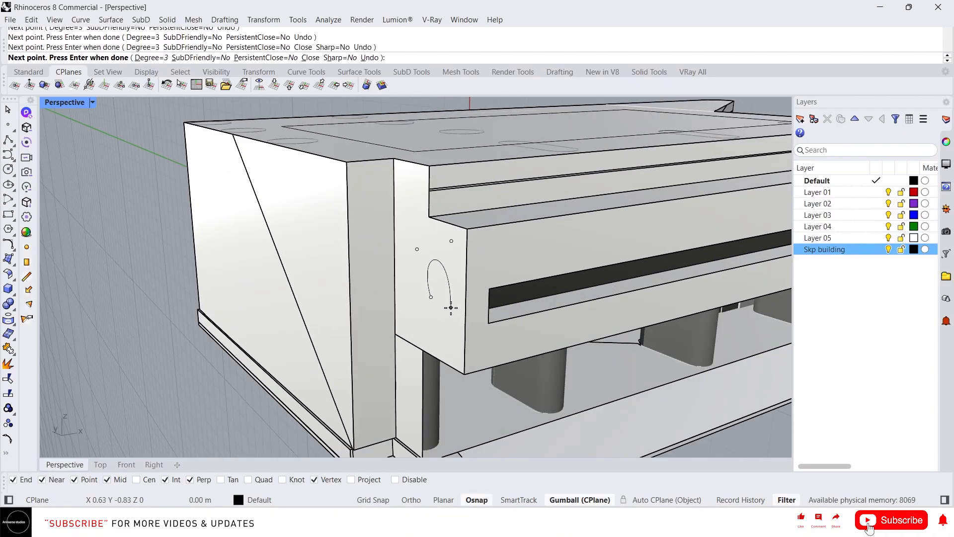
click(434, 331)
click(464, 359)
key(Return)
Delete the freeform curve from the end face of the projecting upper storey.
scroll(461, 267, down, 6)
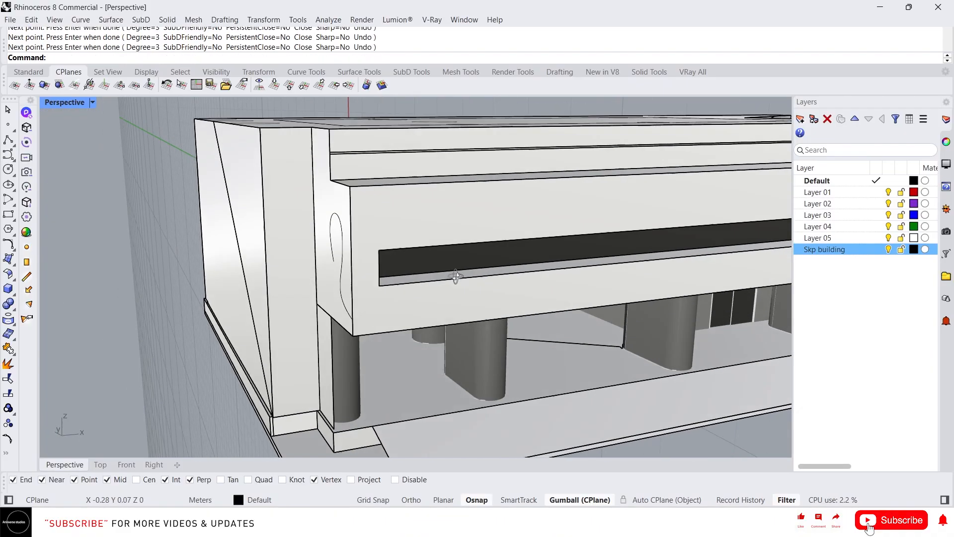
key(Delete)
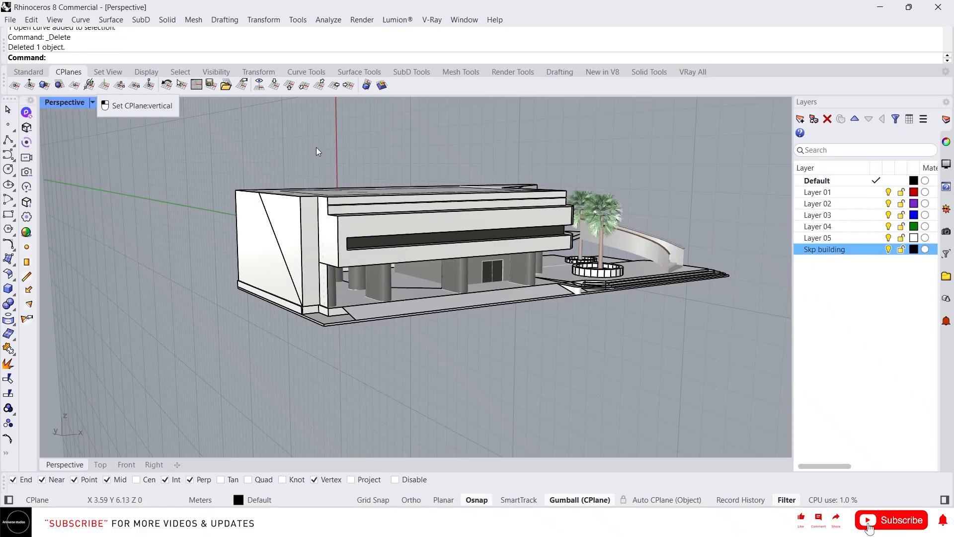
Rotate the construction plane about a two-point axis picked beside the building, setting the angle with two reference points.
right_drag(547, 205, 356, 165)
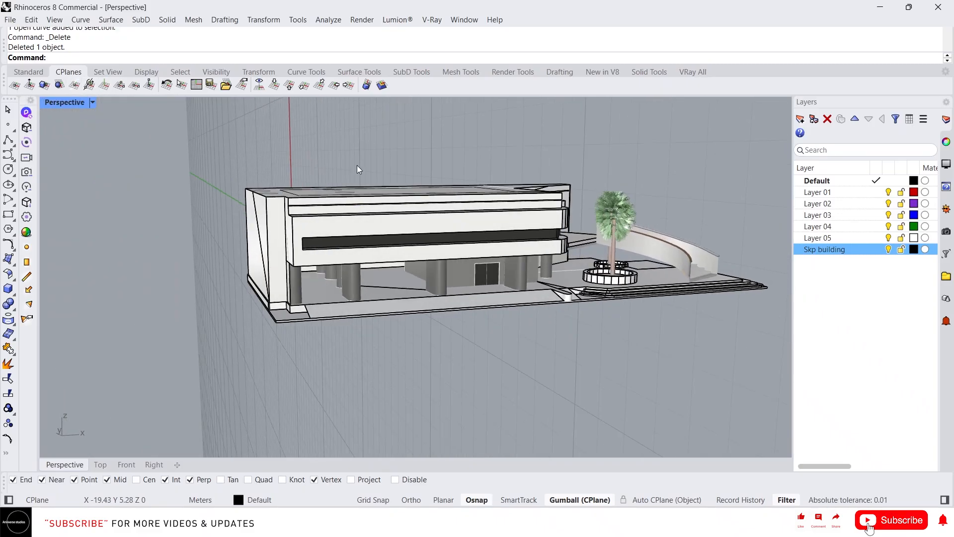
click(91, 87)
scroll(208, 172, down, 1)
click(208, 172)
click(268, 147)
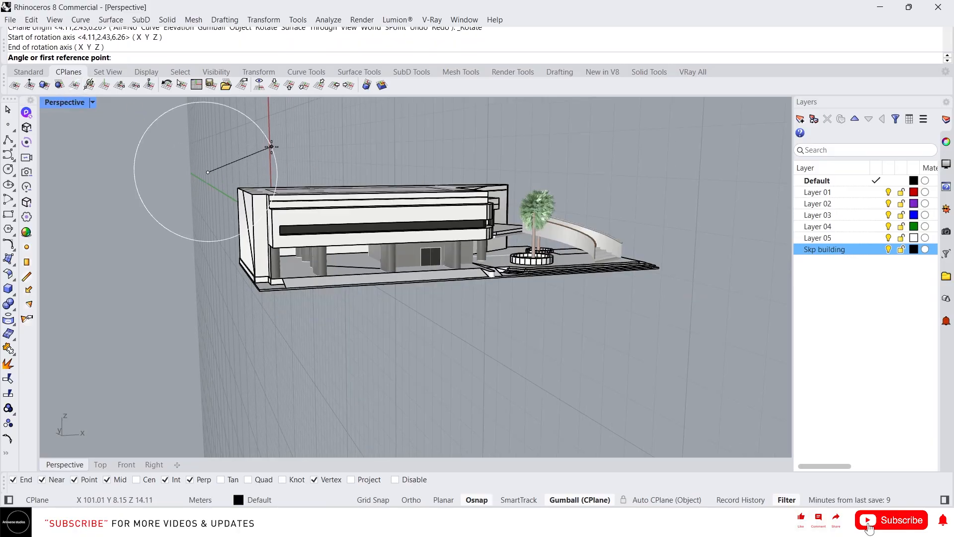
click(246, 158)
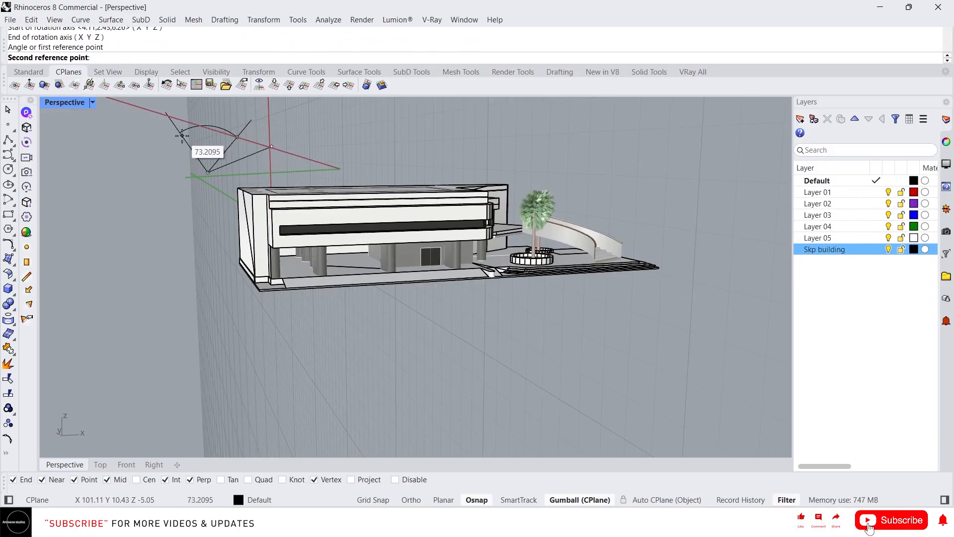
scroll(209, 141, up, 3)
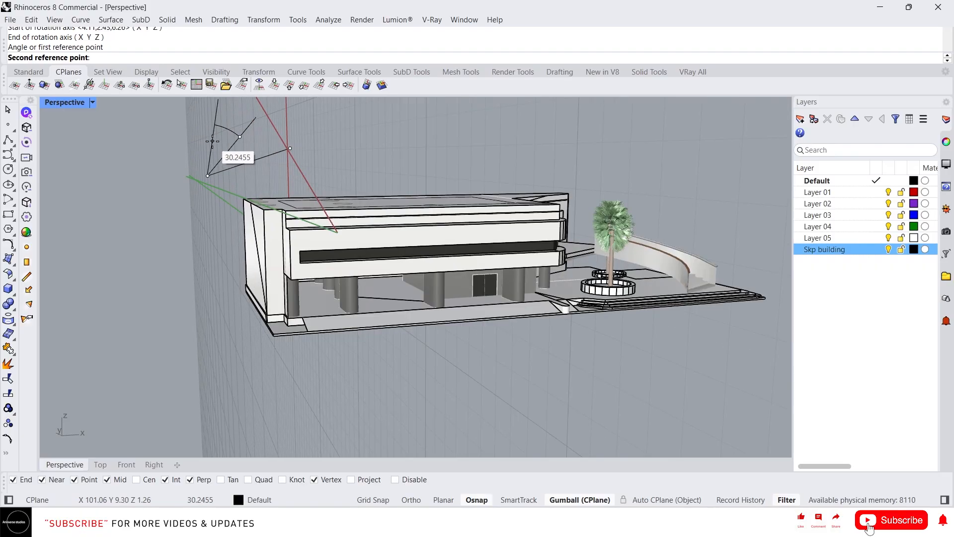
click(190, 140)
mouse_move(190, 141)
right_down()
mouse_move(215, 139)
mouse_move(226, 154)
mouse_move(169, 153)
mouse_move(172, 139)
right_up()
scroll(248, 149, down, 4)
scroll(258, 147, down, 3)
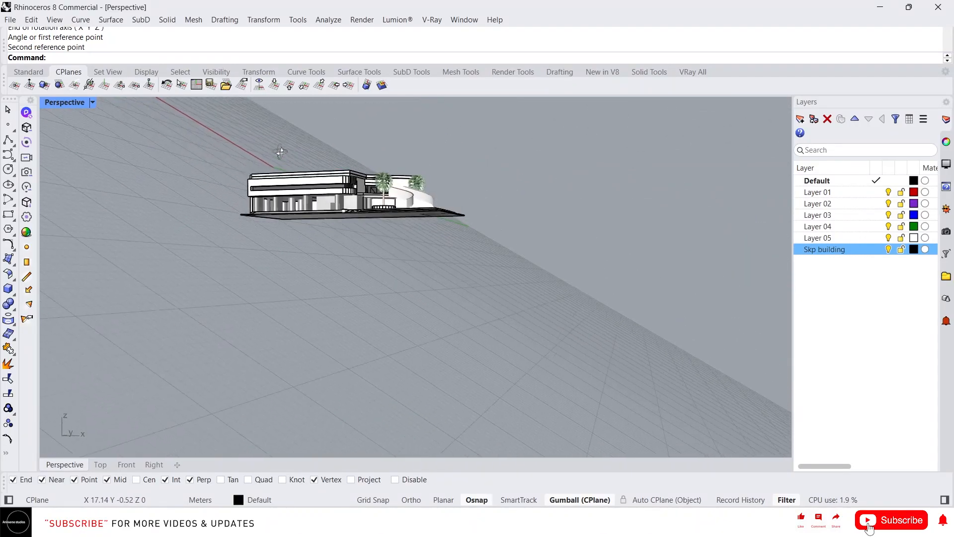
Align the construction plane to the current perspective view, once from the building's end-wall side and again from its staircase side.
scroll(277, 144, up, 3)
right_drag(277, 144, 271, 121)
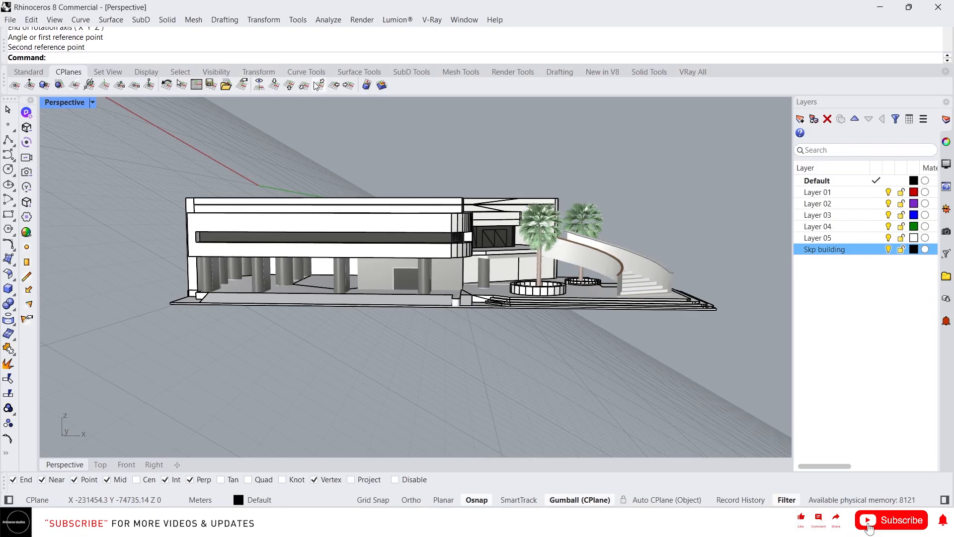
mouse_move(359, 142)
right_down()
mouse_move(373, 153)
mouse_move(345, 147)
mouse_move(354, 156)
right_up()
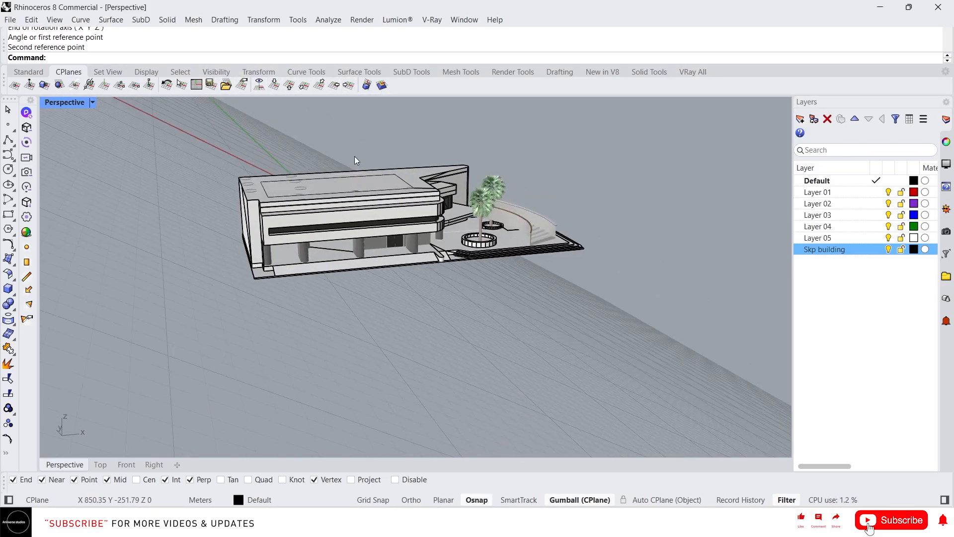
click(259, 86)
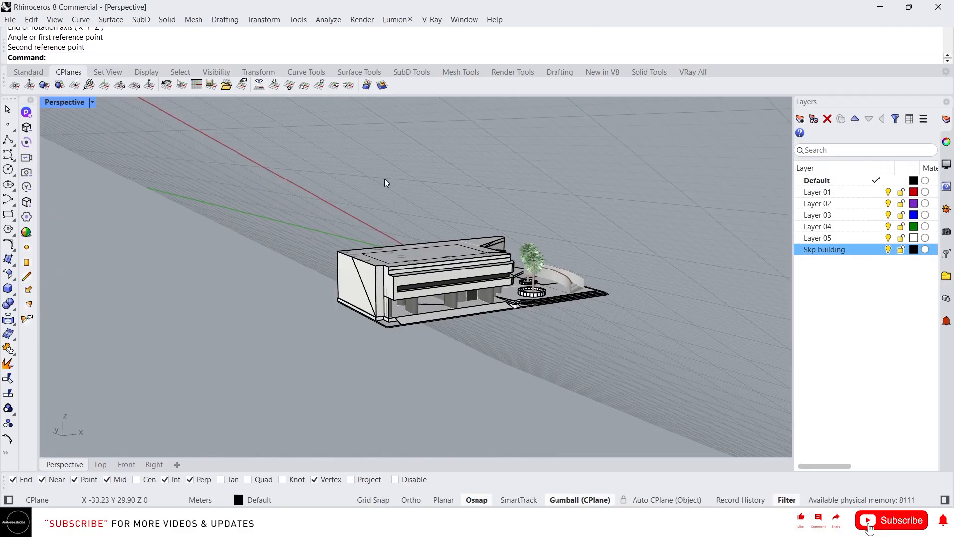
click(259, 86)
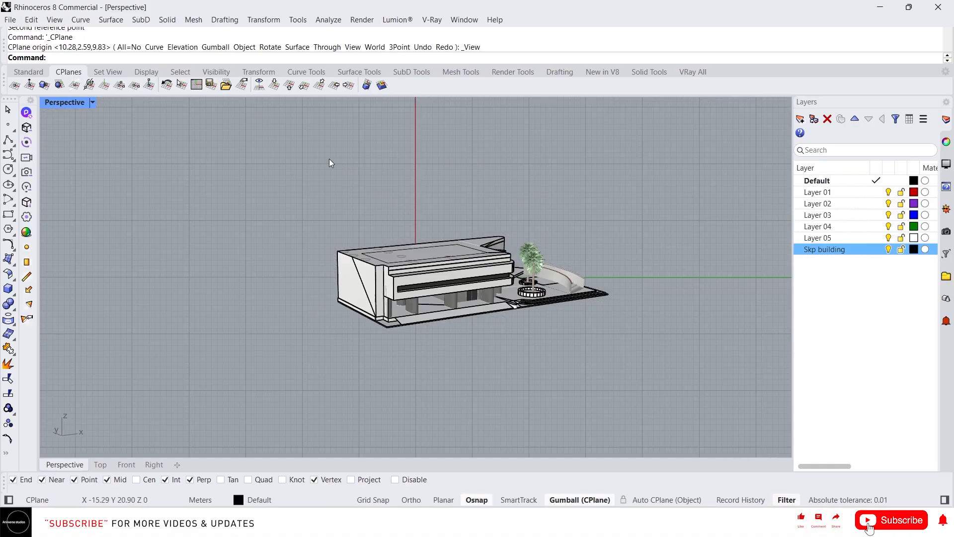
right_drag(440, 221, 264, 138)
click(261, 88)
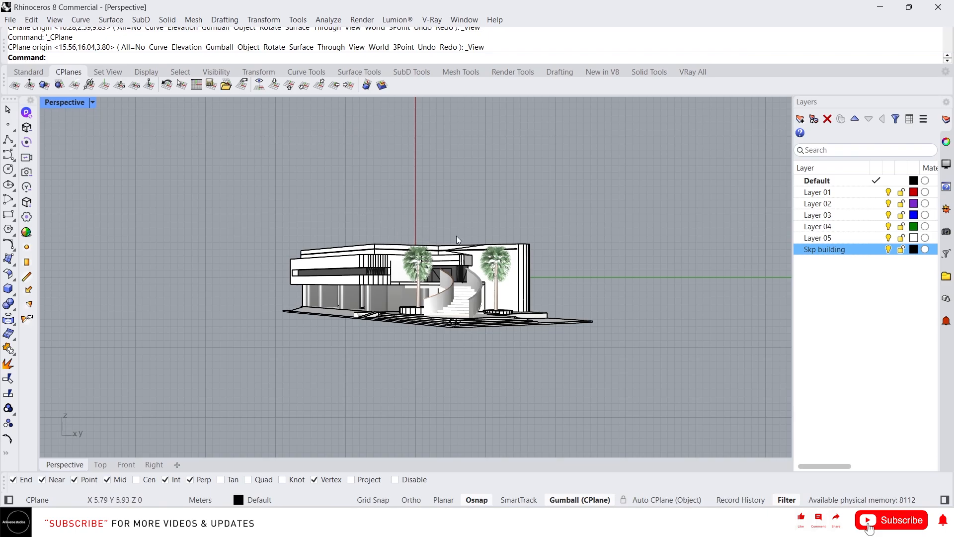
Set the construction plane to World Top.
right_drag(456, 236, 531, 271)
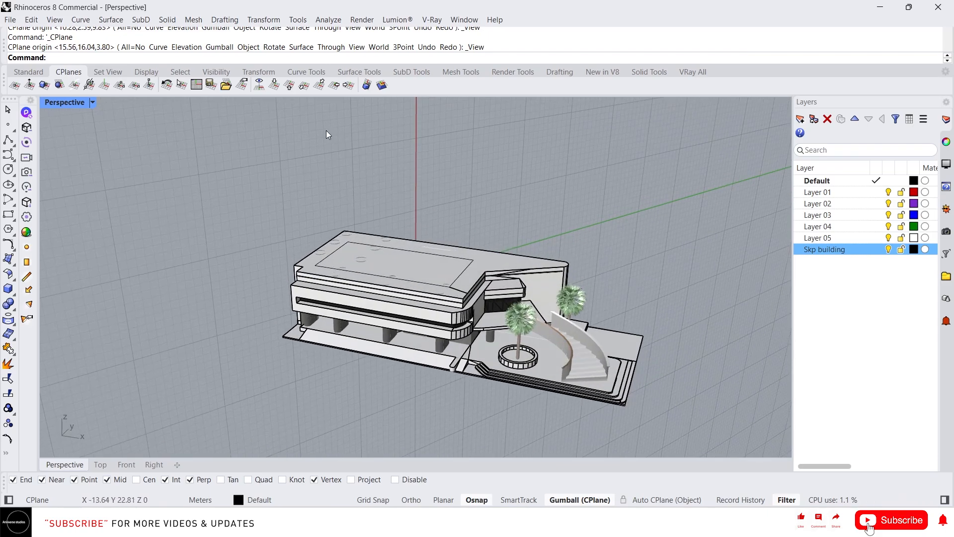
click(274, 84)
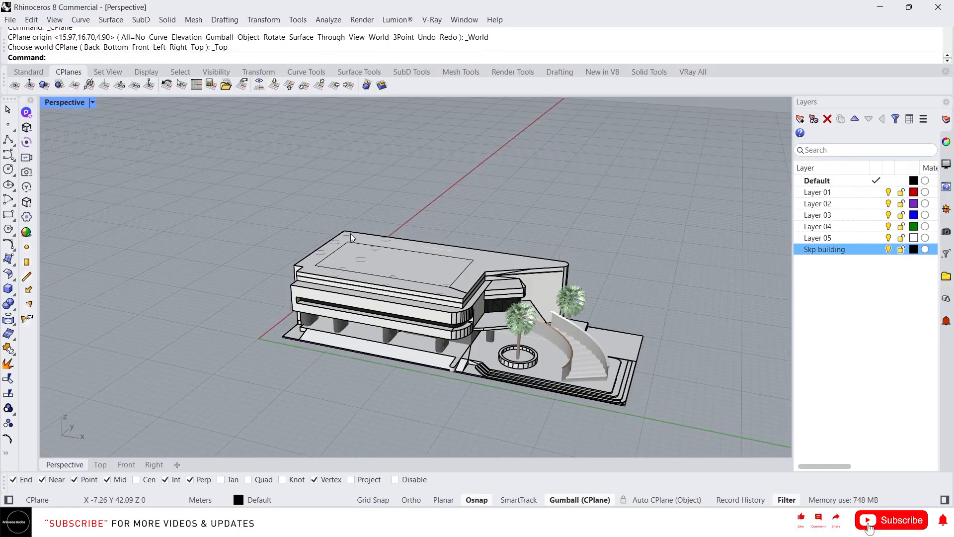
scroll(350, 234, down, 5)
scroll(401, 266, up, 6)
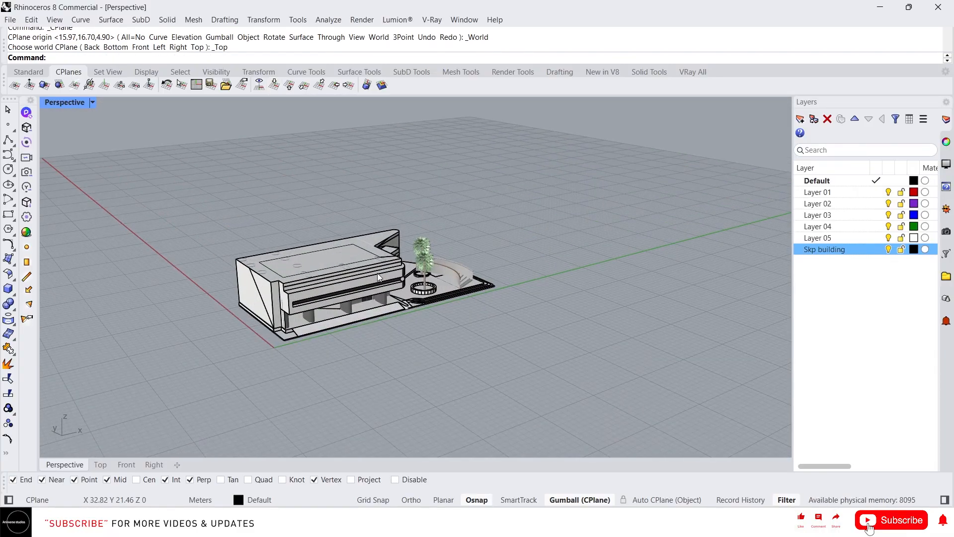
click(274, 84)
scroll(298, 170, down, 5)
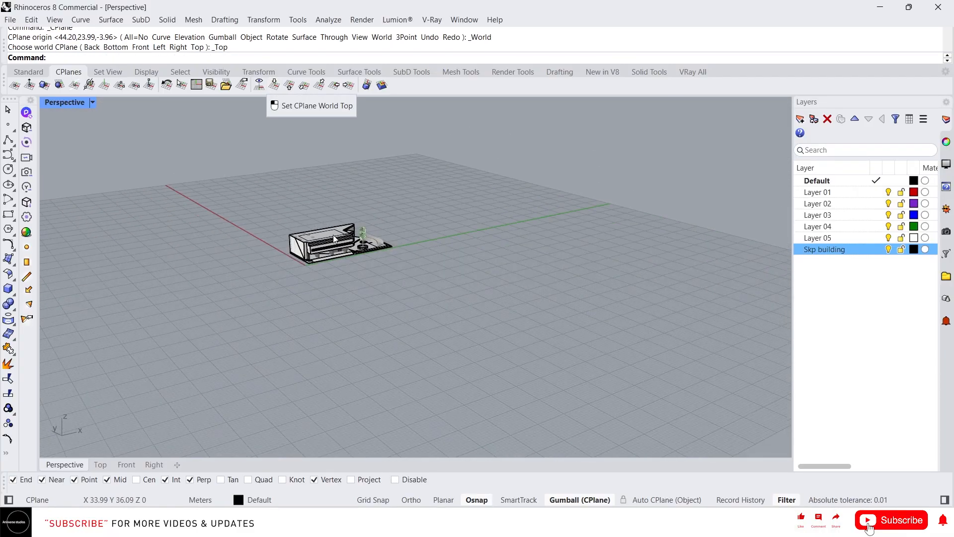
Set the construction plane to World Bottom while viewing the building from below.
right_drag(308, 189, 320, 214)
scroll(320, 214, up, 3)
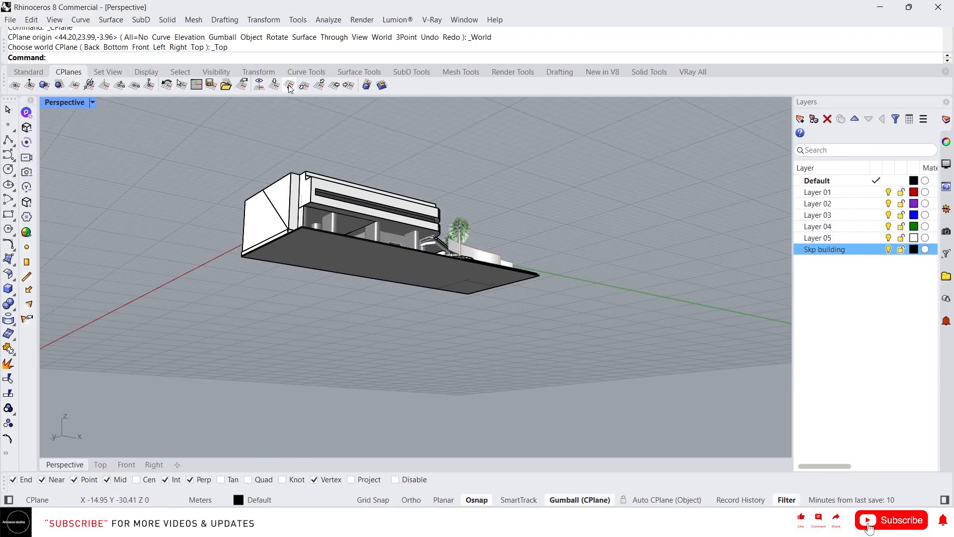
click(289, 85)
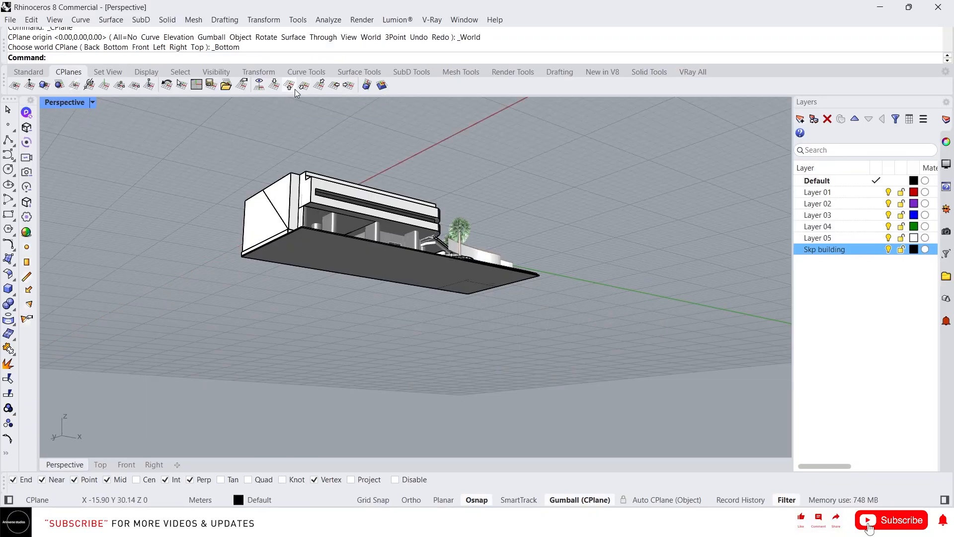
Set the construction plane to World Front and, after viewing the building from above, to World Back.
click(303, 86)
scroll(434, 252, down, 3)
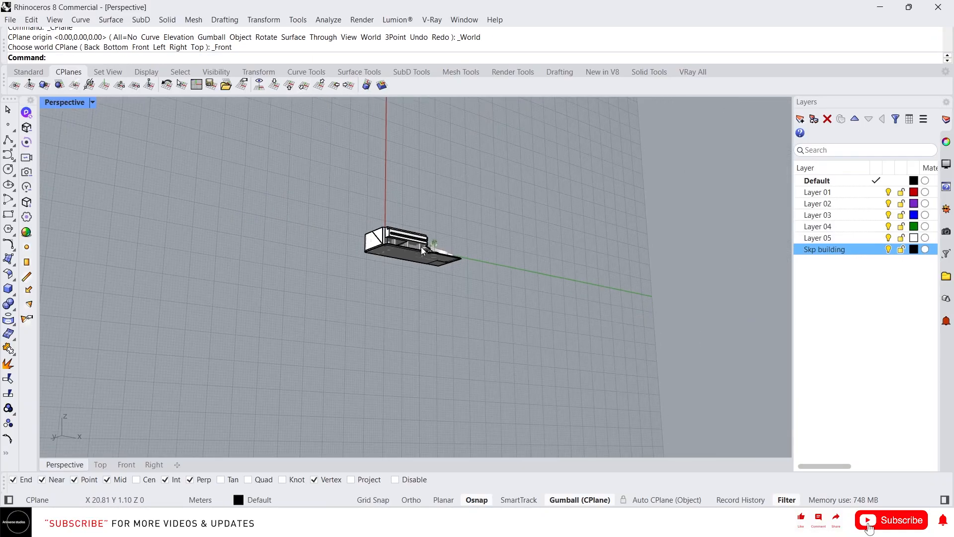
right_drag(421, 247, 372, 291)
scroll(360, 258, up, 3)
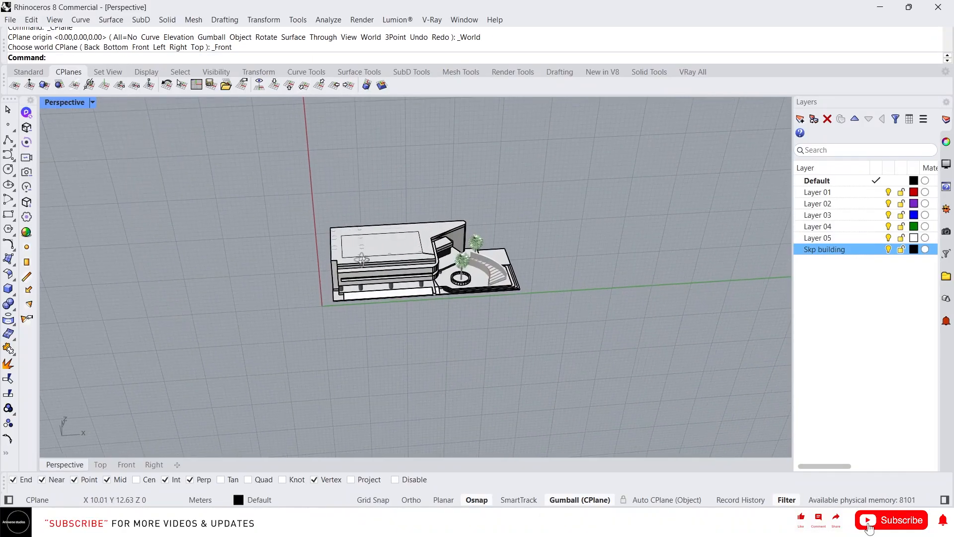
click(321, 89)
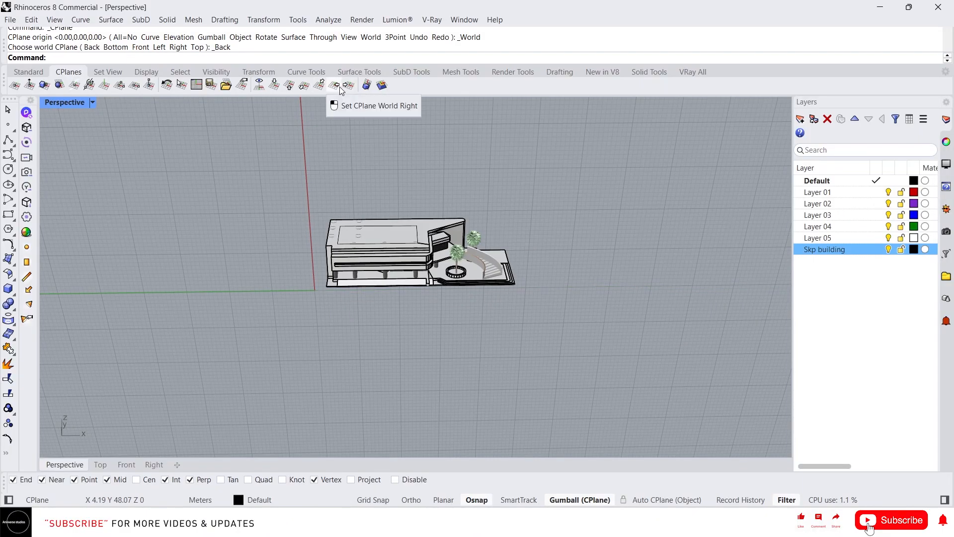
Try the World Right and World Left construction planes and return to World Top.
click(339, 86)
click(348, 86)
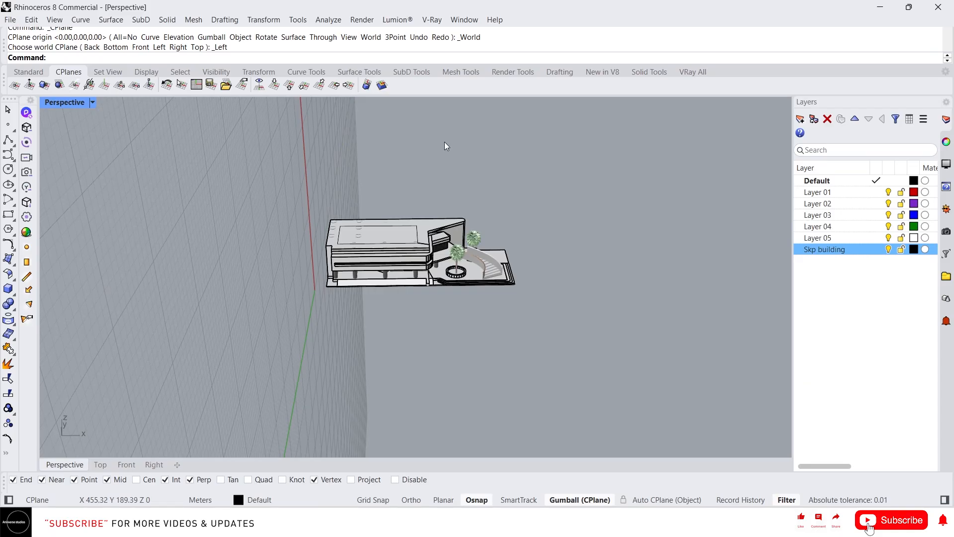
click(275, 86)
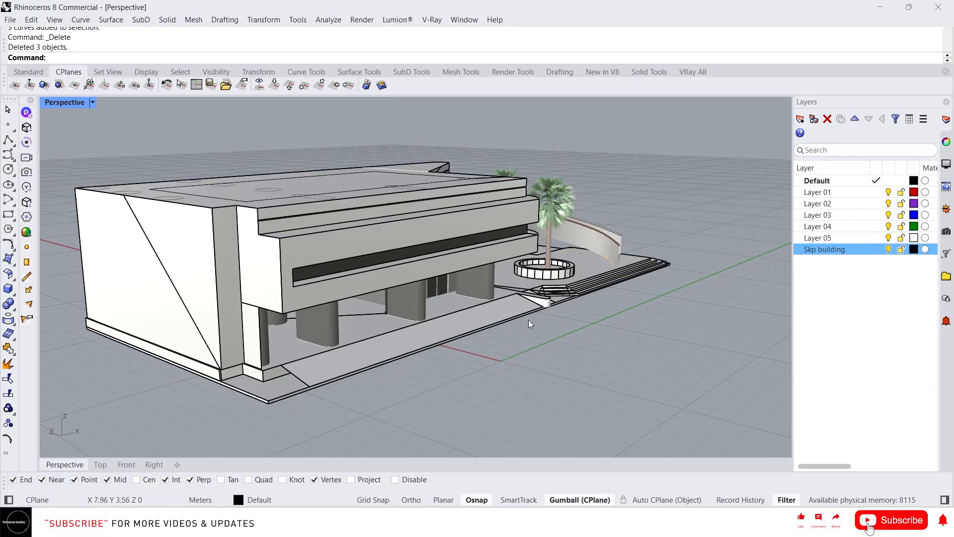
Pan the perspective view several times with the Pan tool, shifting the building around the viewport.
click(98, 73)
scroll(423, 186, down, 2)
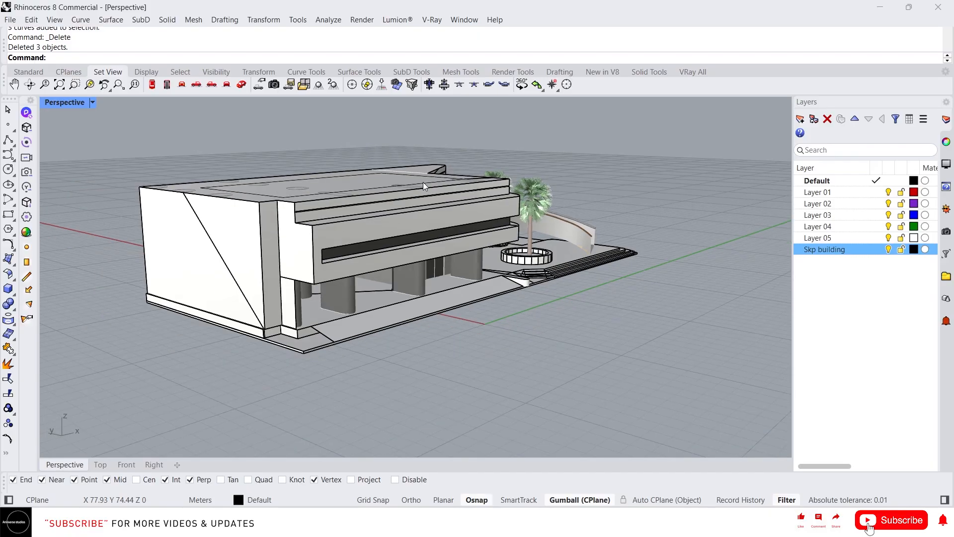
scroll(422, 182, up, 2)
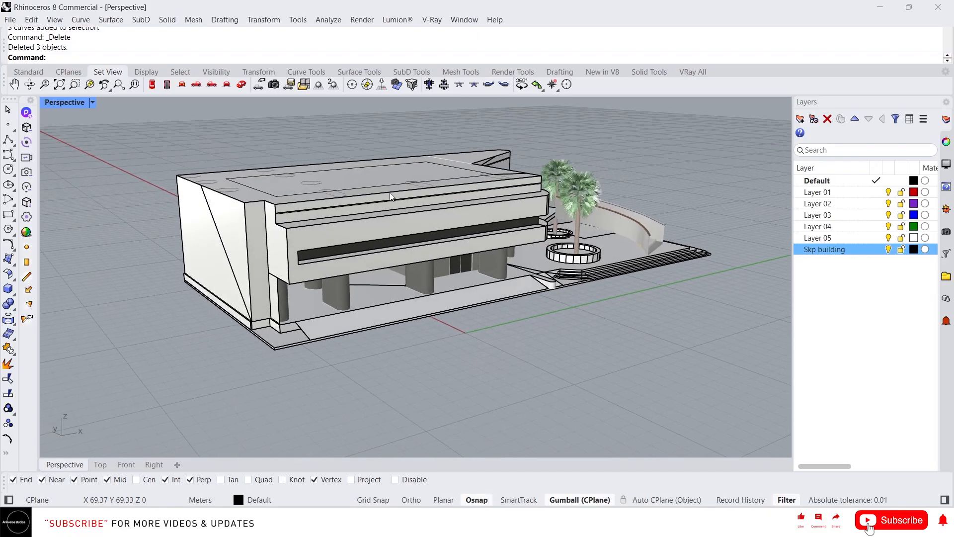
click(13, 85)
drag(136, 187, 440, 184)
click(386, 164)
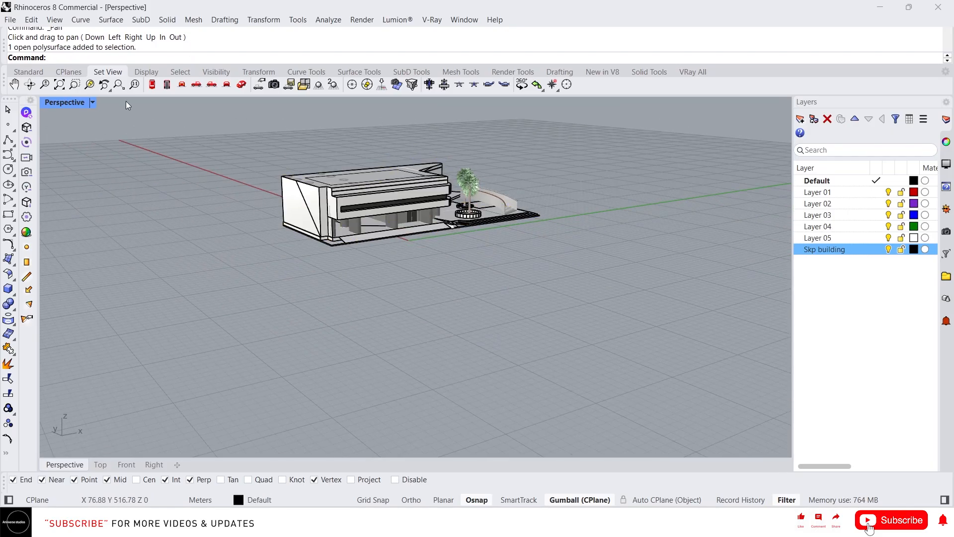
click(14, 85)
drag(206, 126, 237, 254)
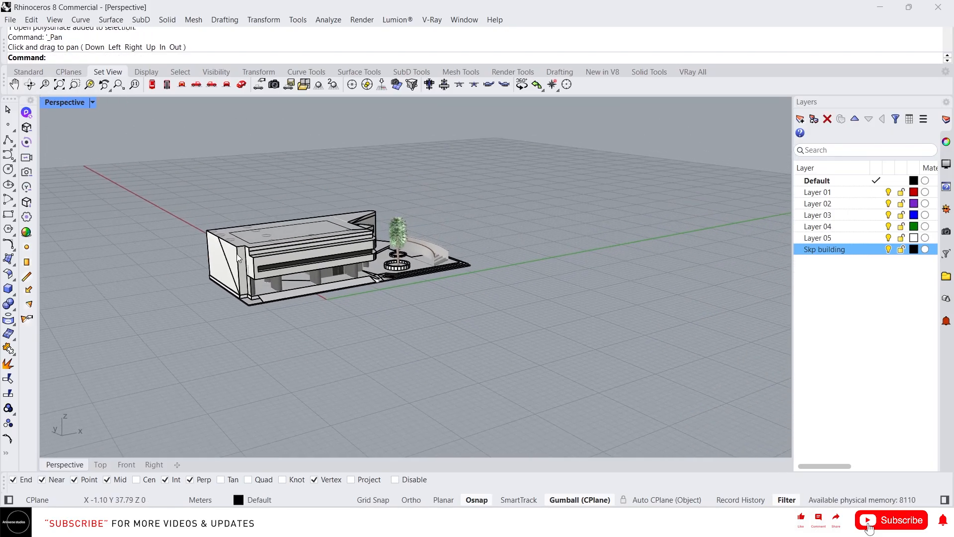
right_click(279, 175)
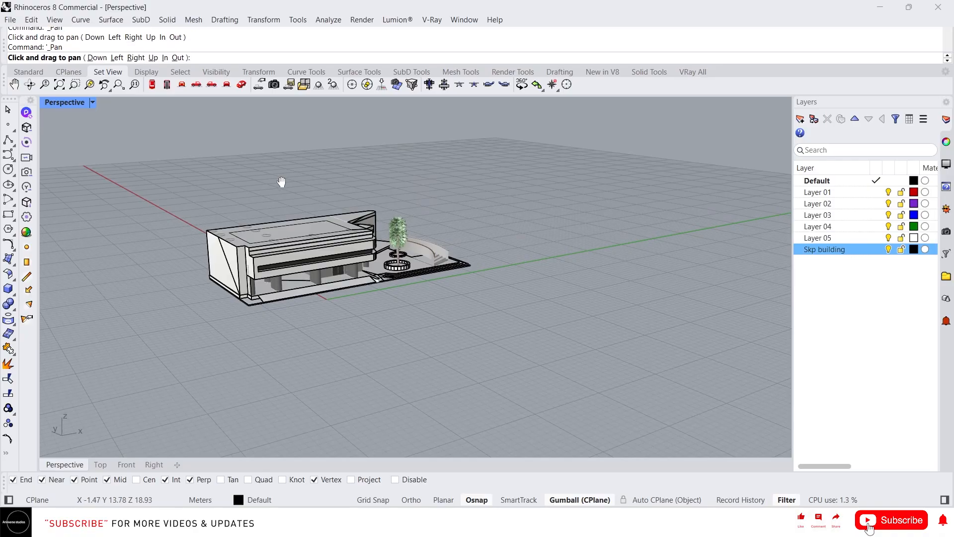
drag(279, 174, 297, 157)
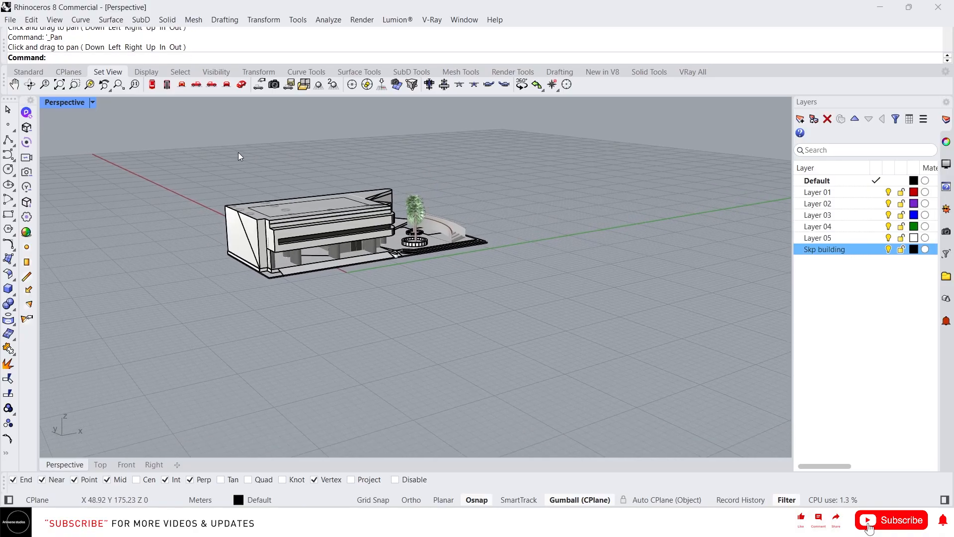
Orbit the perspective view with the Rotate View tool to face the building's long front more directly.
click(29, 85)
drag(334, 148, 312, 154)
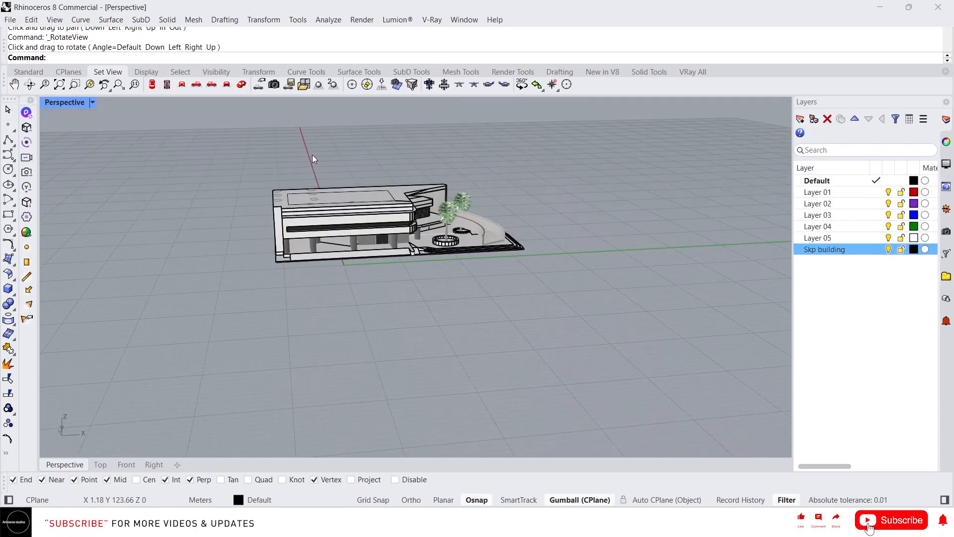
scroll(282, 180, up, 3)
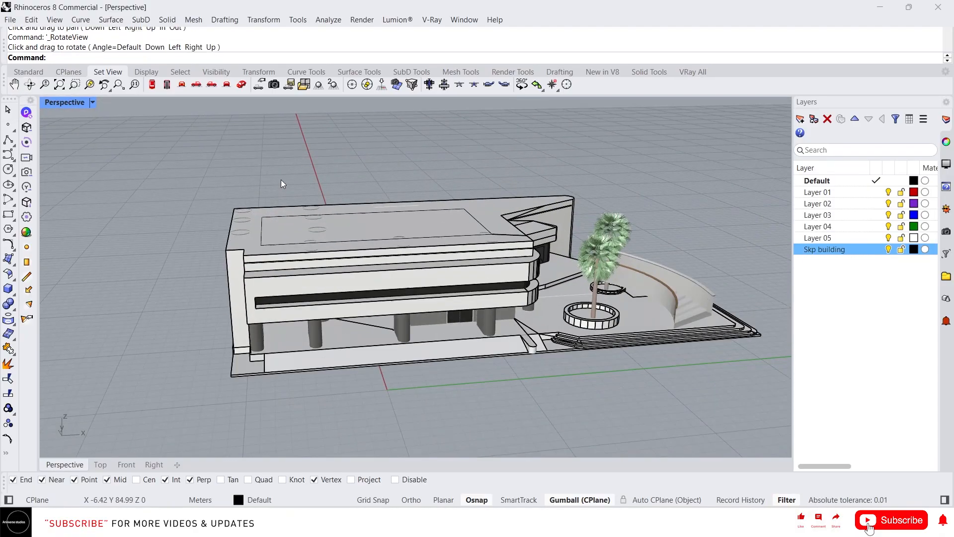
Zoom the perspective view slightly closer to the building with dynamic zoom.
click(45, 85)
mouse_move(298, 159)
mouse_down()
mouse_move(294, 179)
mouse_move(314, 152)
mouse_up()
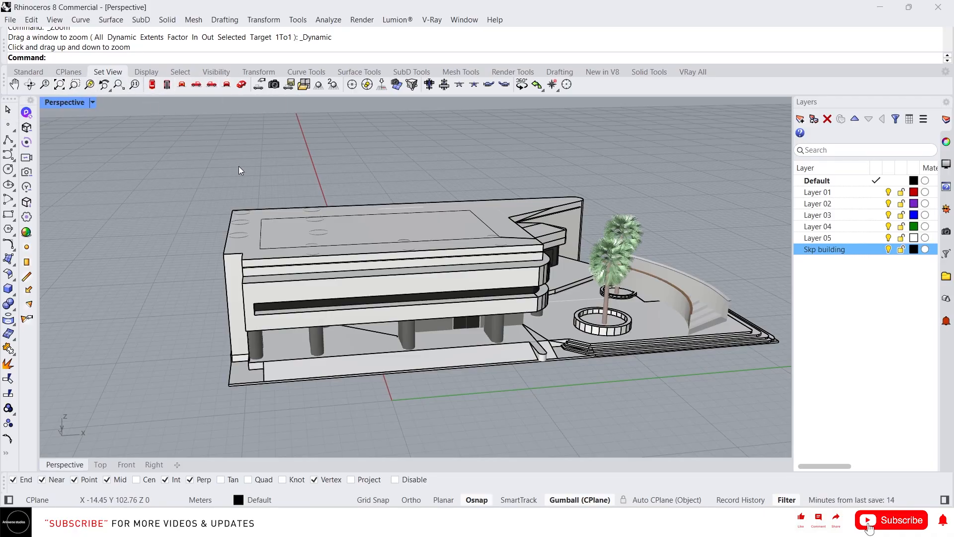
right_drag(238, 166, 159, 104)
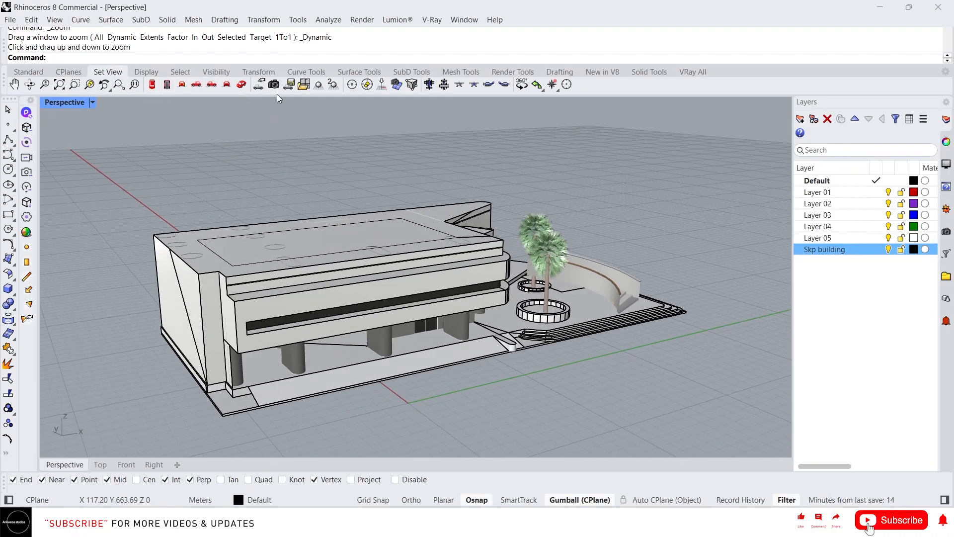
Switch the perspective viewport to the world Top view and examine the building's plan.
click(153, 85)
scroll(376, 343, down, 3)
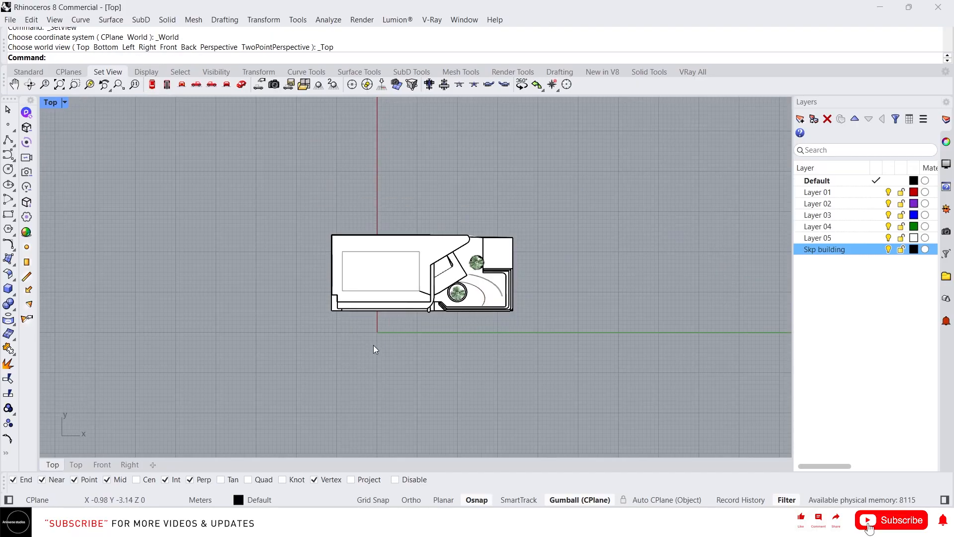
scroll(405, 287, up, 2)
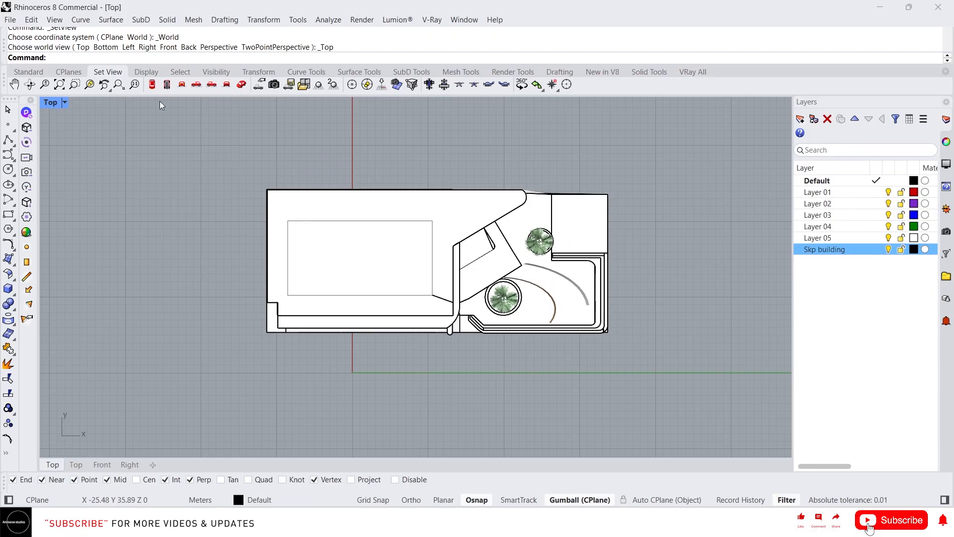
Switch the viewport to the world Bottom view and on to the world Right view.
click(167, 86)
click(181, 86)
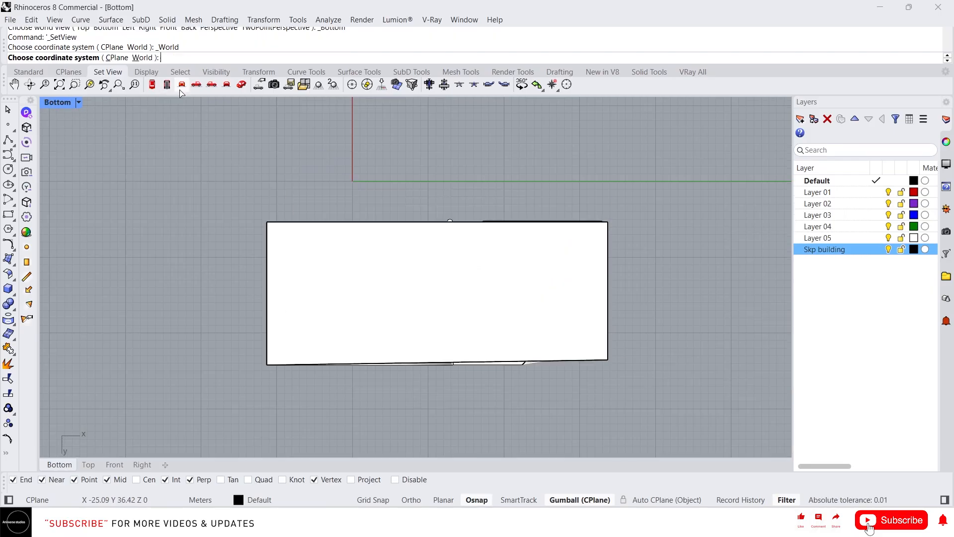
click(197, 87)
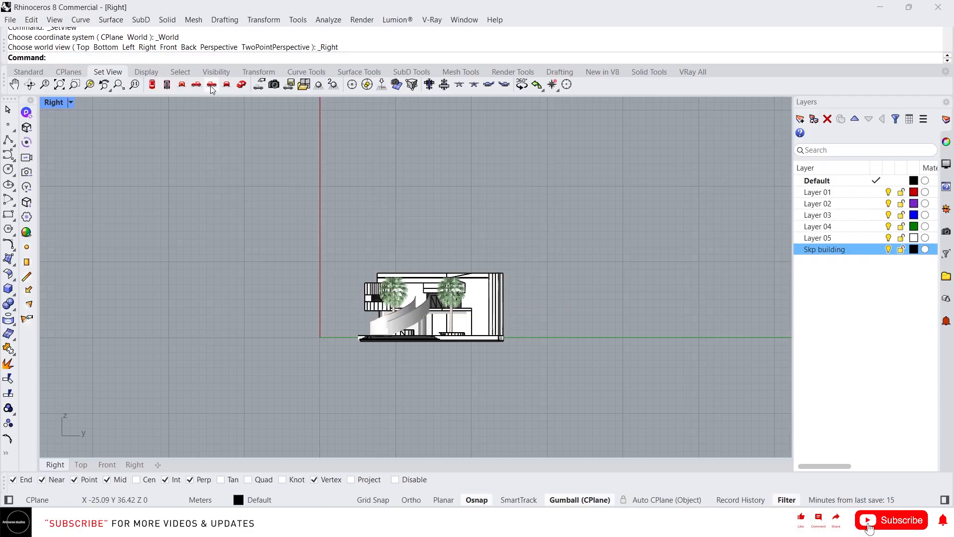
Switch the viewport to the world Left and Back views and return it to Perspective.
click(212, 85)
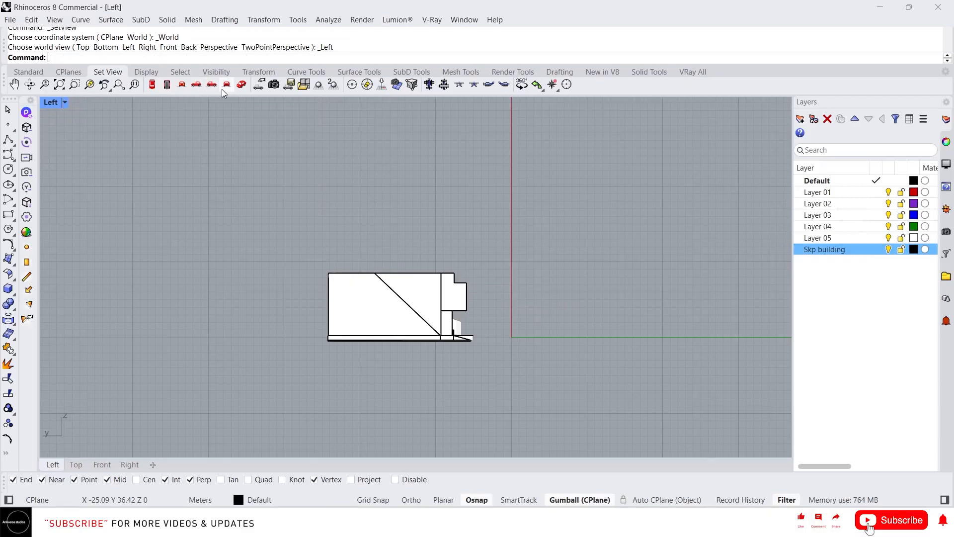
click(225, 86)
click(241, 86)
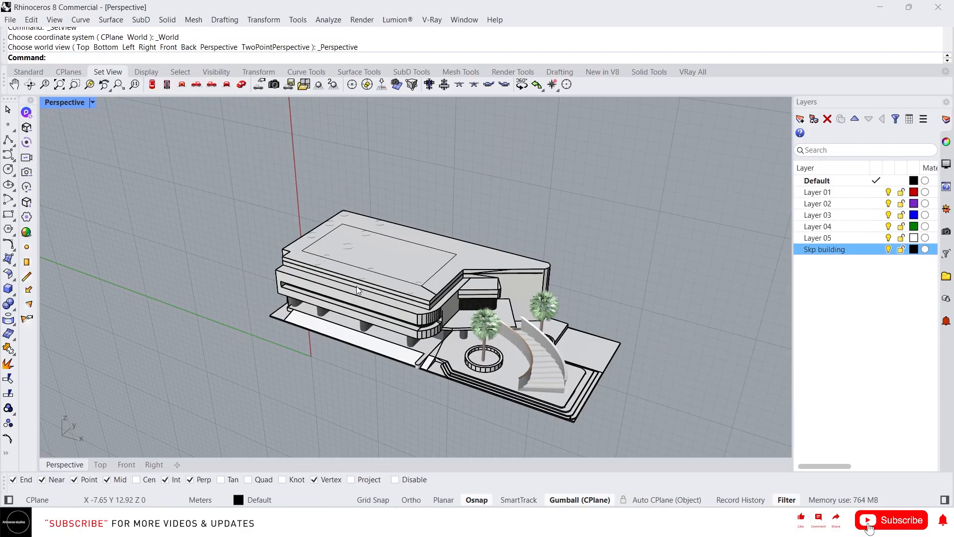
scroll(92, 75, up, 1)
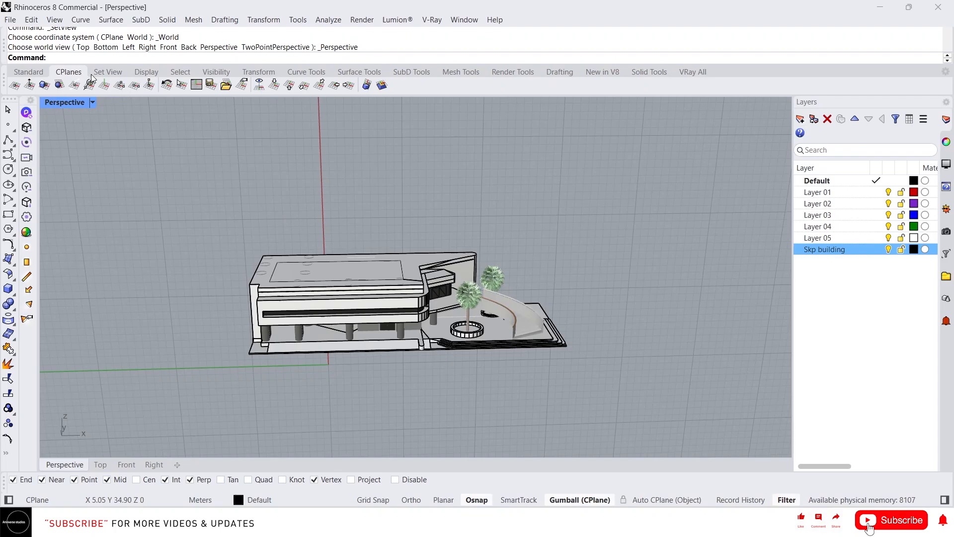
Set the construction plane to World Top and align the perspective viewport to the CPlane Front view of the building.
click(259, 86)
scroll(144, 73, down, 1)
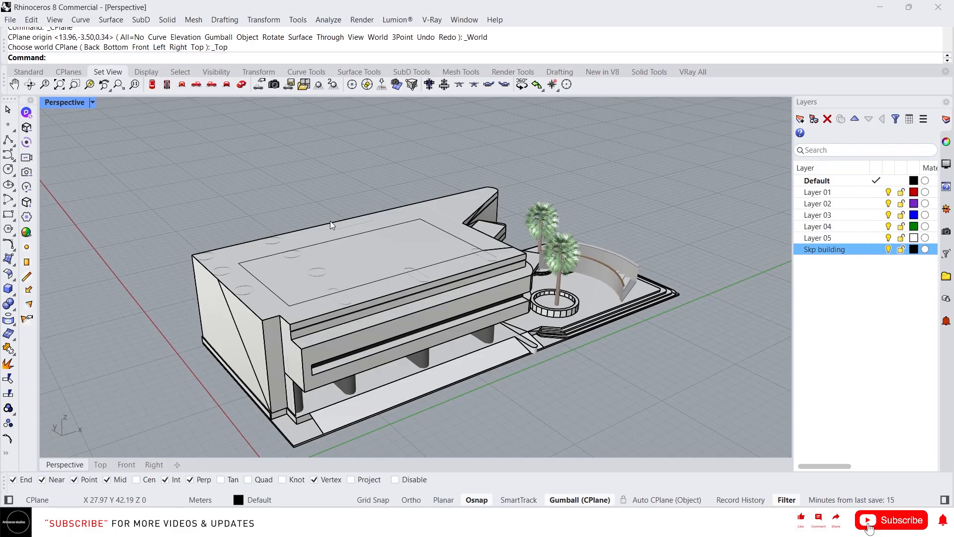
click(458, 85)
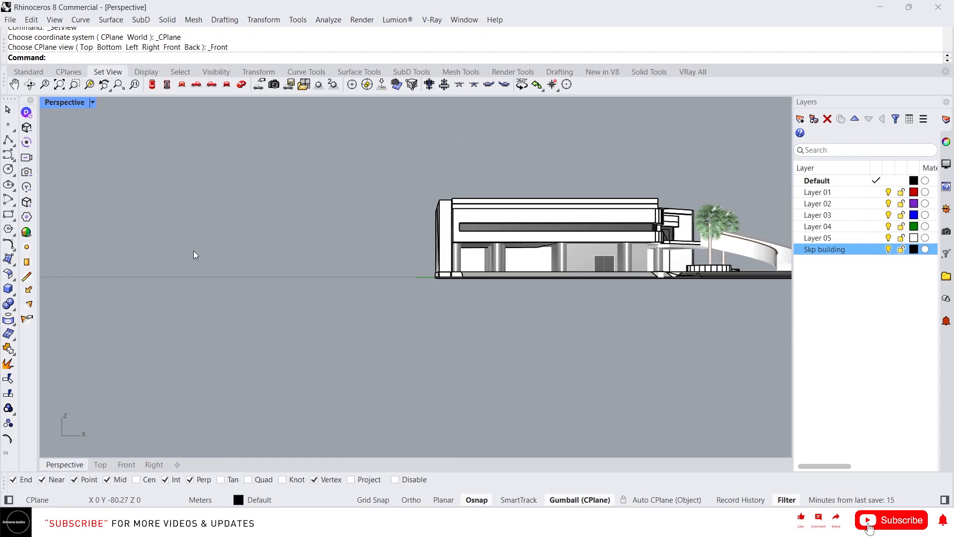
scroll(194, 252, down, 5)
scroll(398, 226, up, 7)
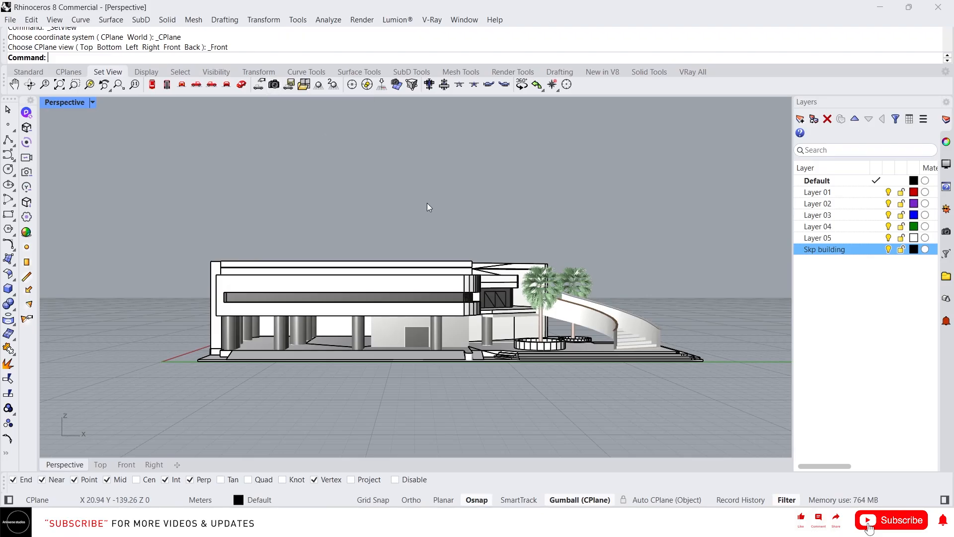
Open the named views list and save an eye-level perspective of the curved staircase side as view 01.
click(276, 90)
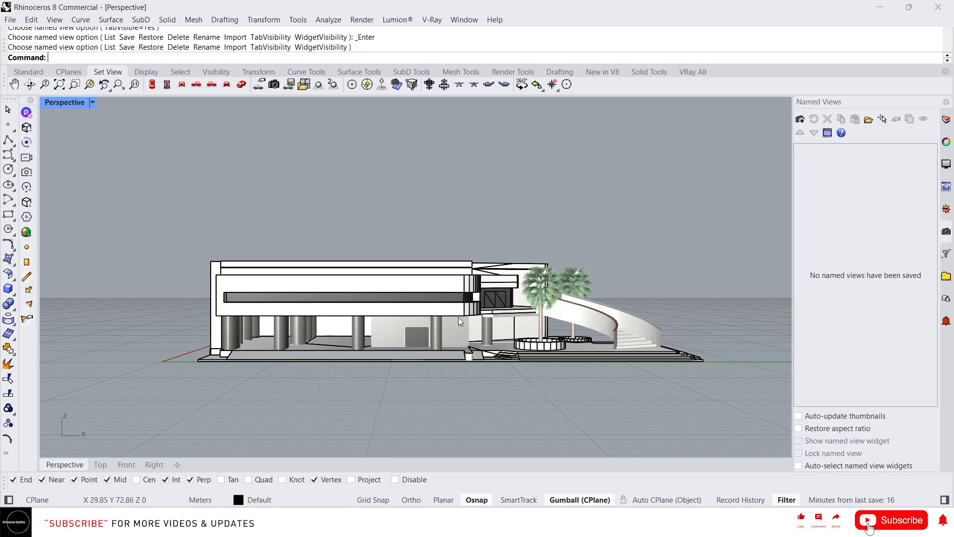
right_drag(458, 317, 765, 199)
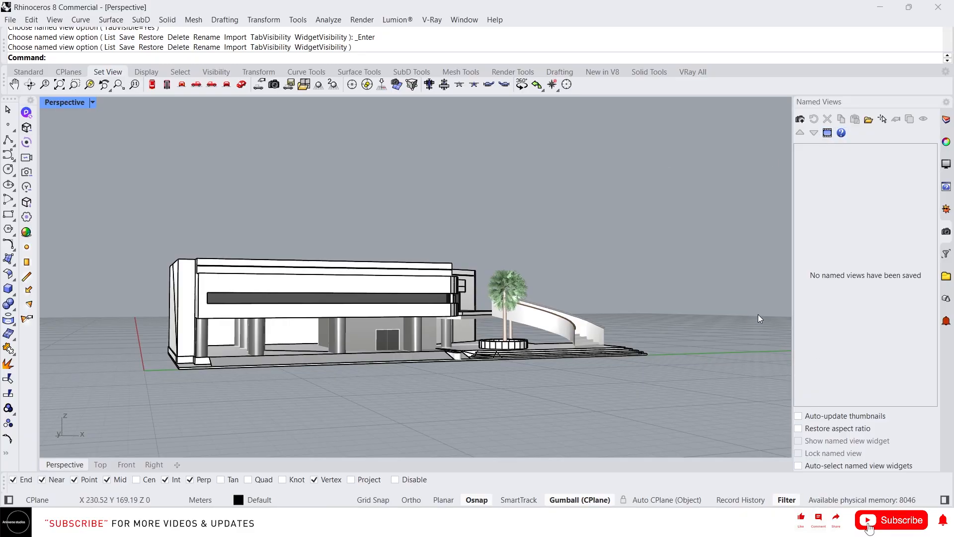
scroll(446, 304, up, 3)
scroll(351, 296, down, 3)
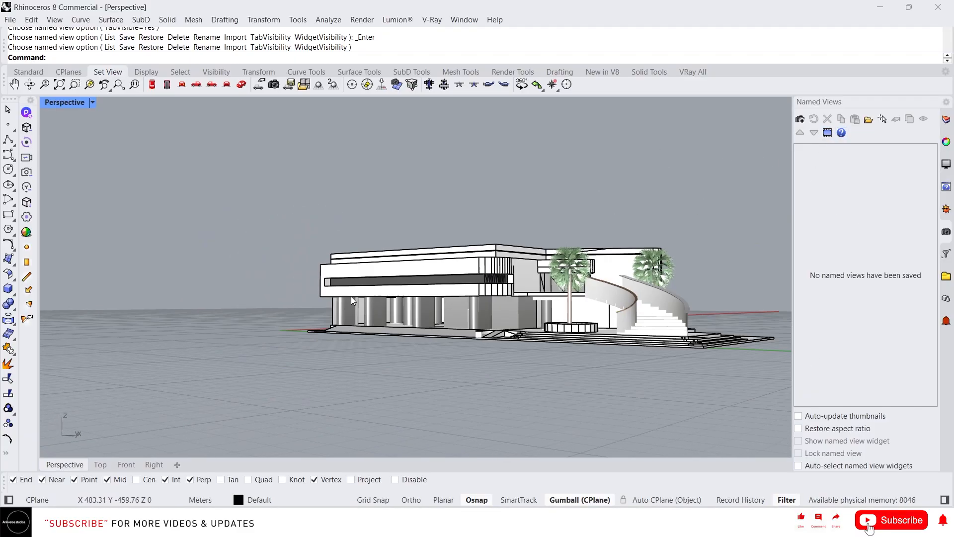
right_drag(351, 296, 463, 271)
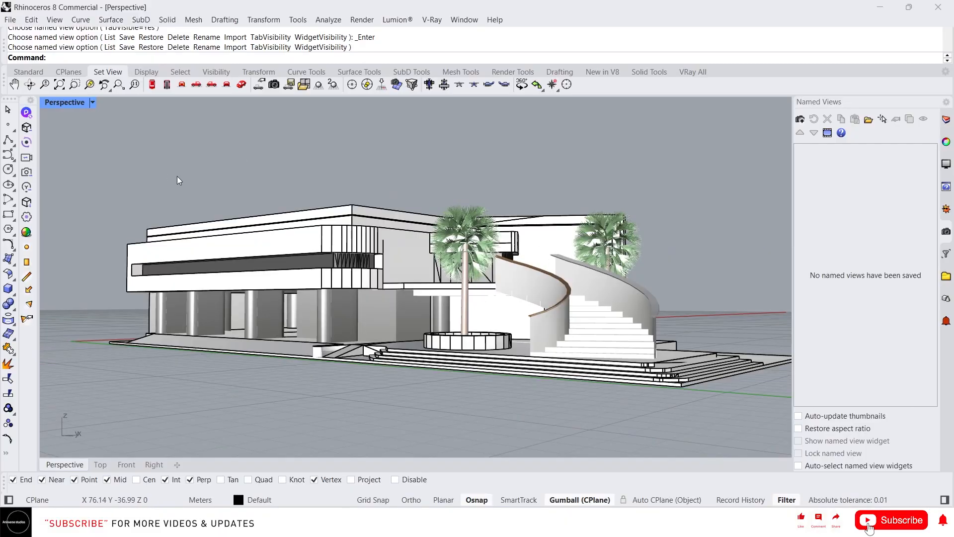
click(800, 120)
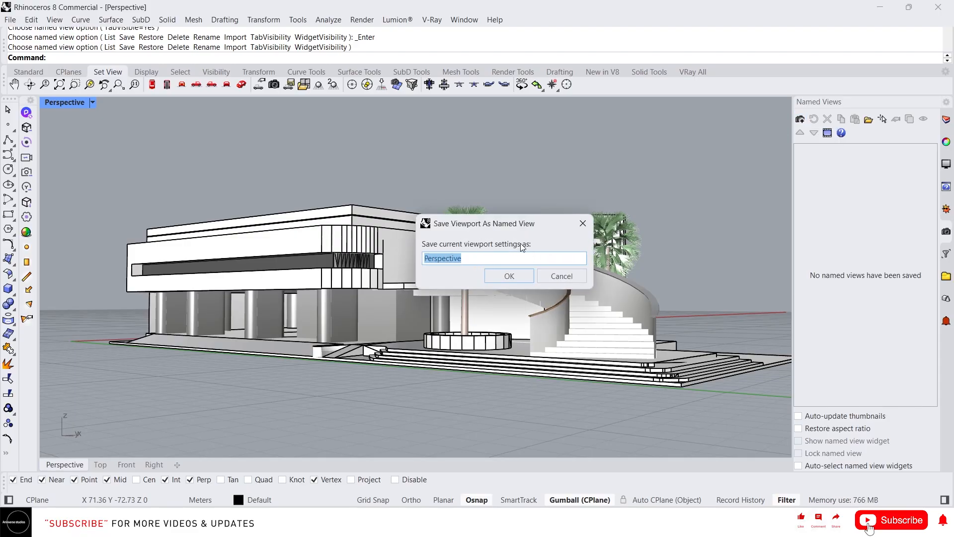
text(view 01)
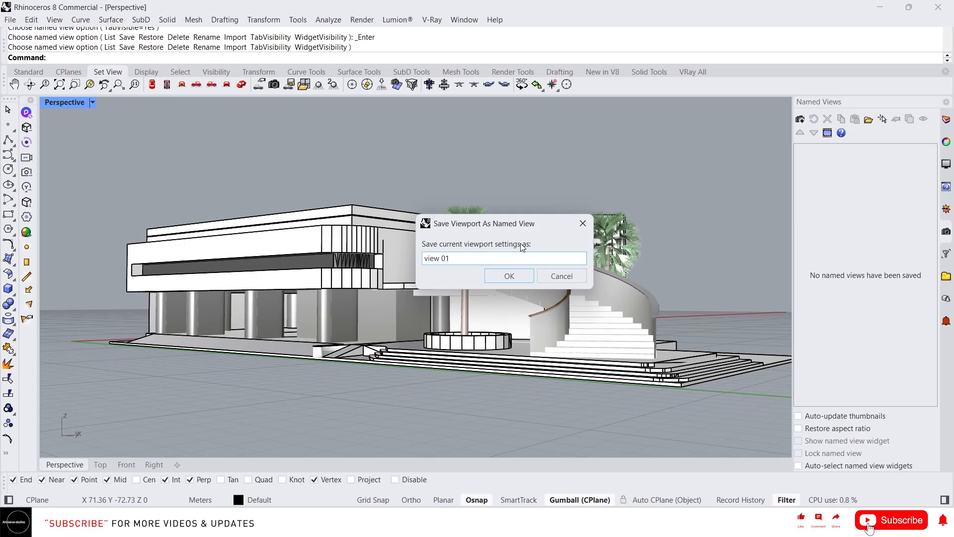
click(509, 276)
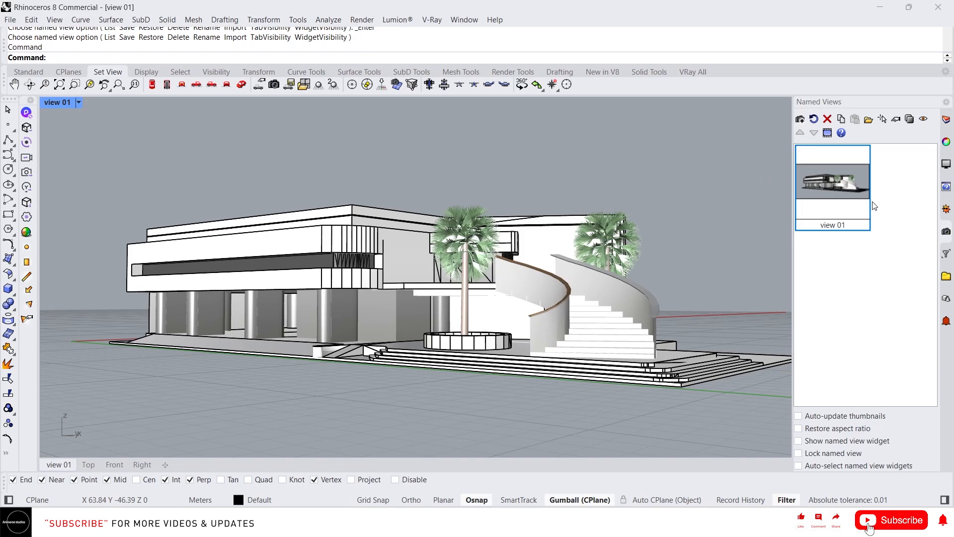
Orbit to the building's blank end wall and long front and save that perspective as view 02.
scroll(724, 206, down, 5)
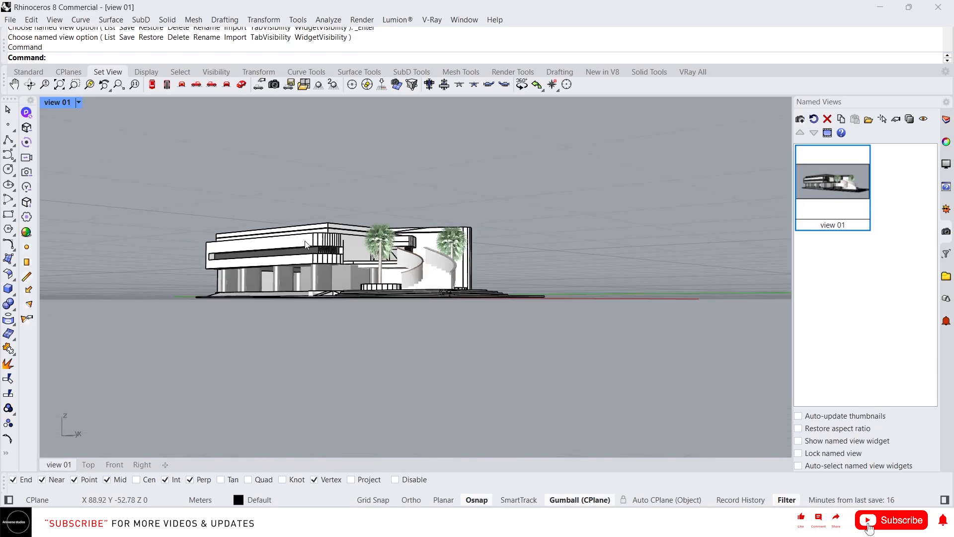
right_drag(725, 206, 478, 252)
scroll(478, 252, up, 3)
scroll(438, 229, down, 2)
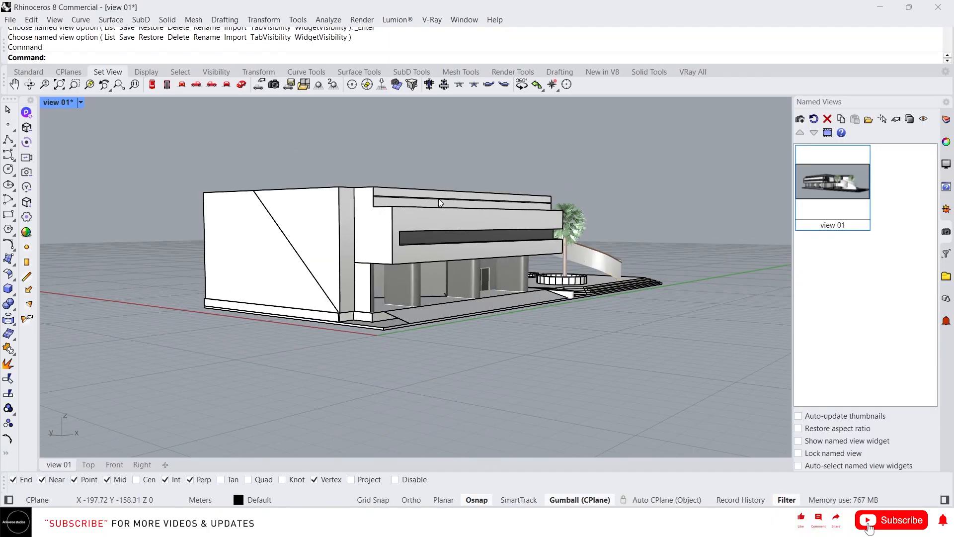
scroll(438, 198, up, 2)
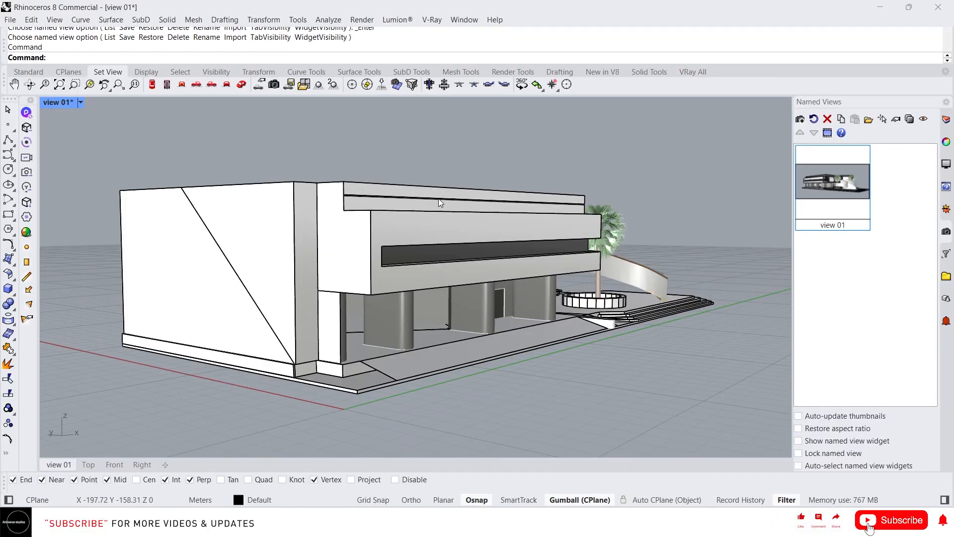
click(800, 120)
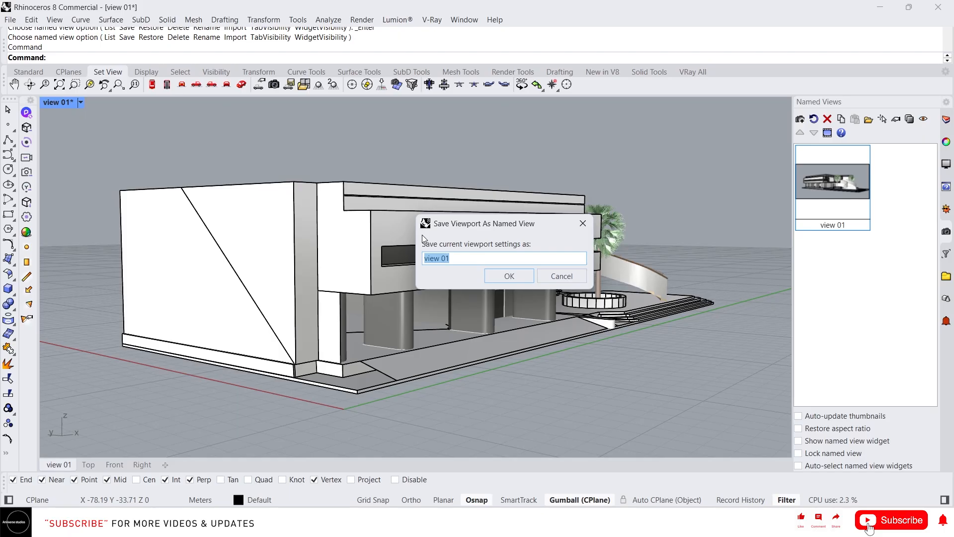
click(468, 260)
text(2)
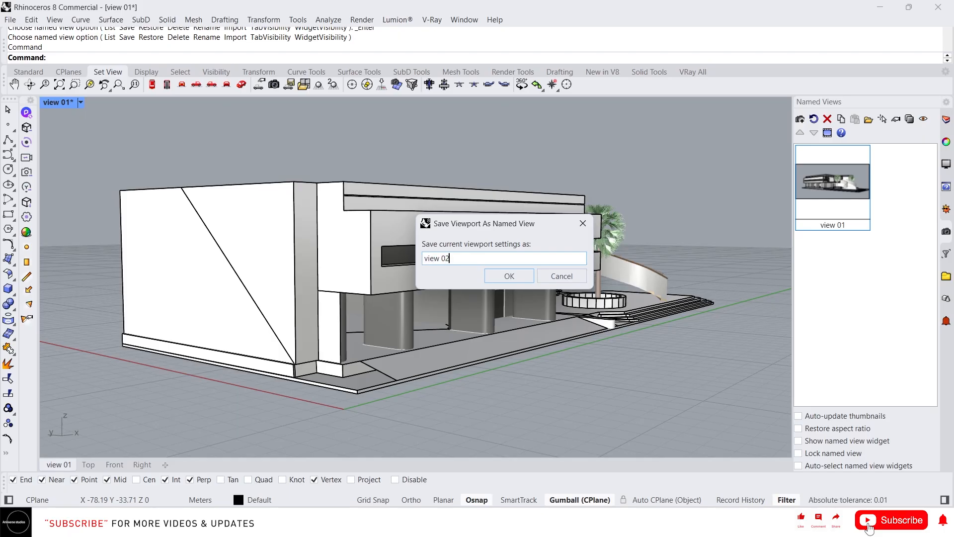
click(508, 275)
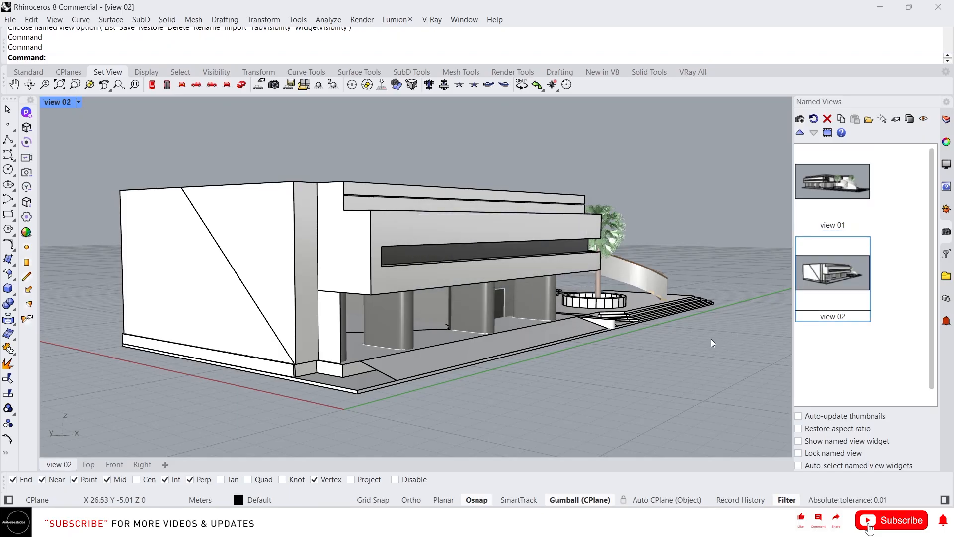
Frame the building's long front facade head-on and save it as named view view 03.
scroll(518, 269, down, 4)
right_drag(518, 269, 450, 250)
scroll(360, 245, up, 2)
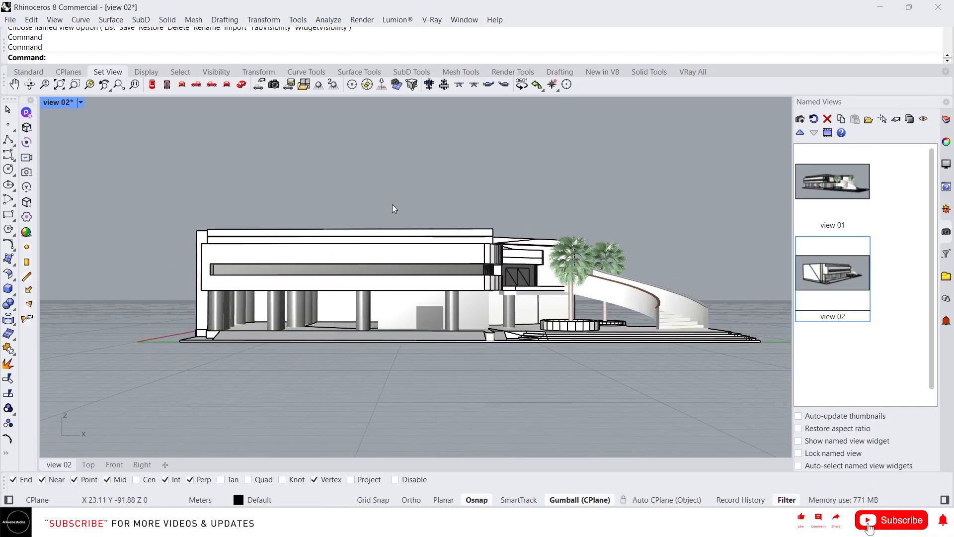
scroll(474, 232, up, 1)
scroll(368, 226, down, 1)
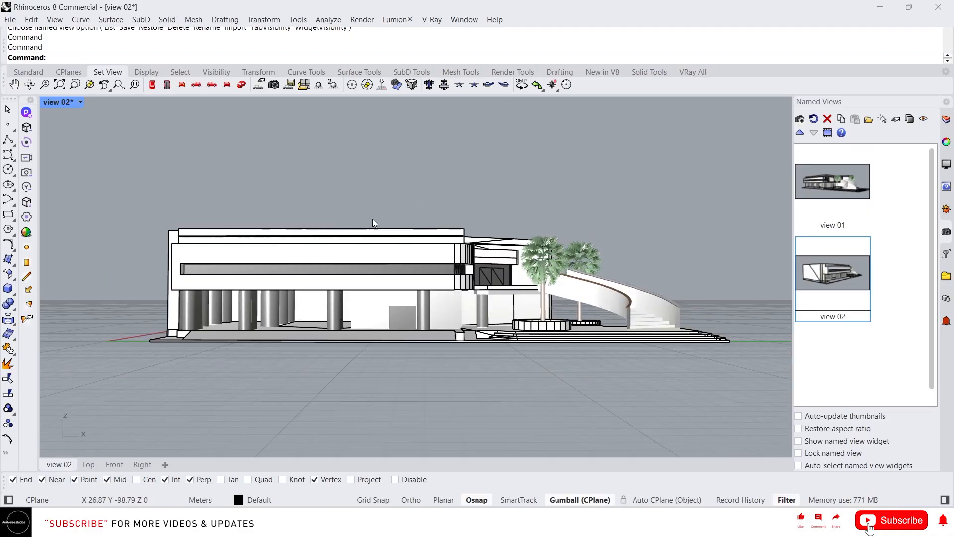
scroll(374, 219, up, 1)
click(801, 120)
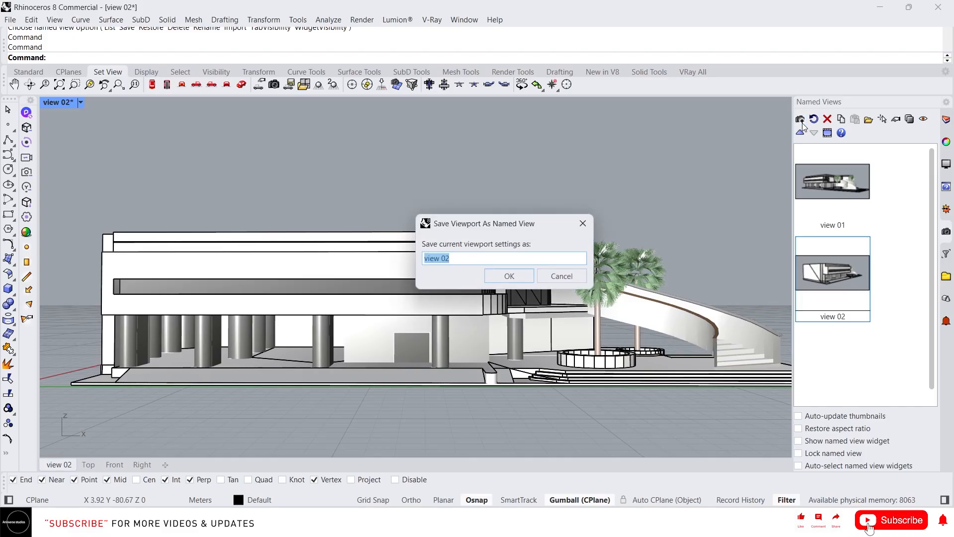
click(533, 259)
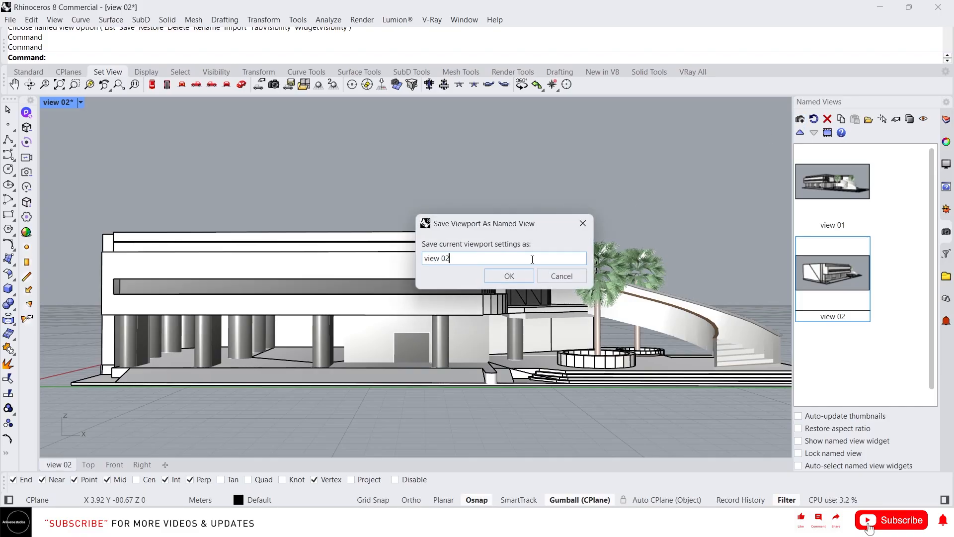
text(3)
click(529, 279)
Move the camera out to a distant aerial angle and restore the saved view 01.
scroll(314, 207, down, 2)
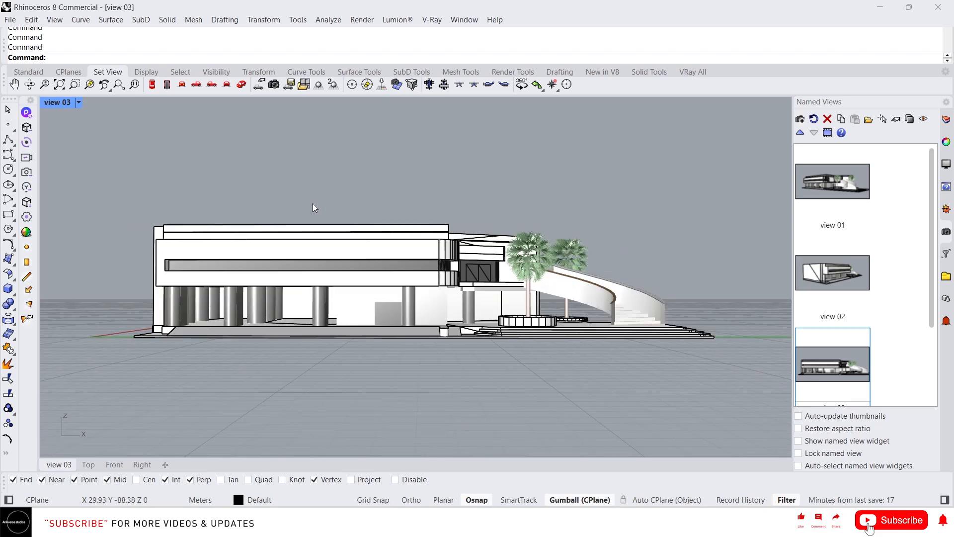
scroll(507, 255, down, 3)
right_drag(507, 256, 481, 264)
scroll(558, 271, down, 2)
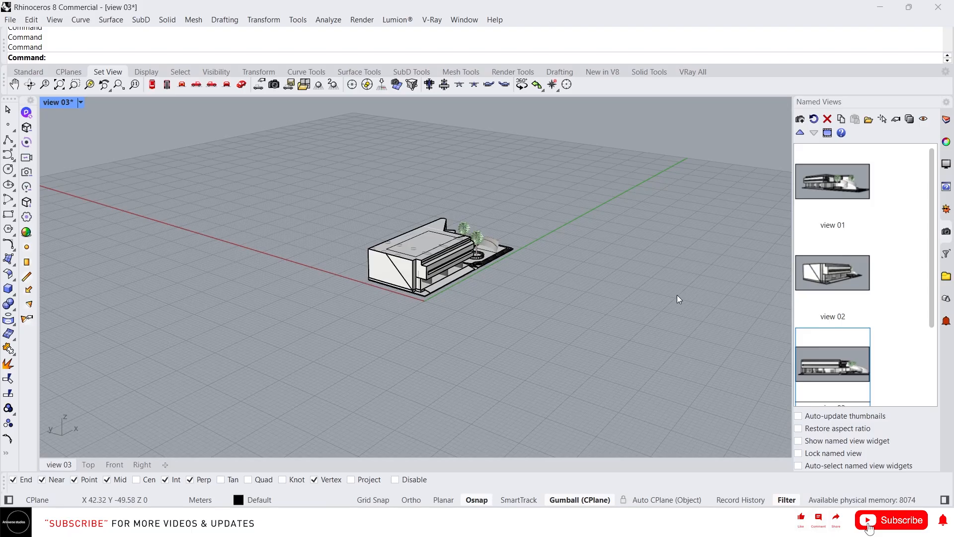
double_click(842, 186)
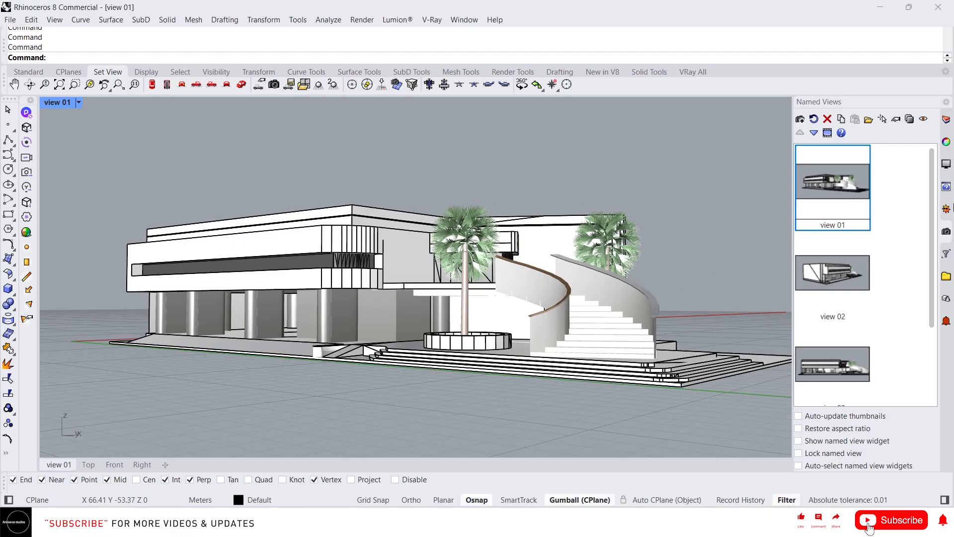
Move the camera away from view 01 and restore view 02 followed by view 03.
scroll(365, 232, down, 2)
scroll(366, 232, down, 1)
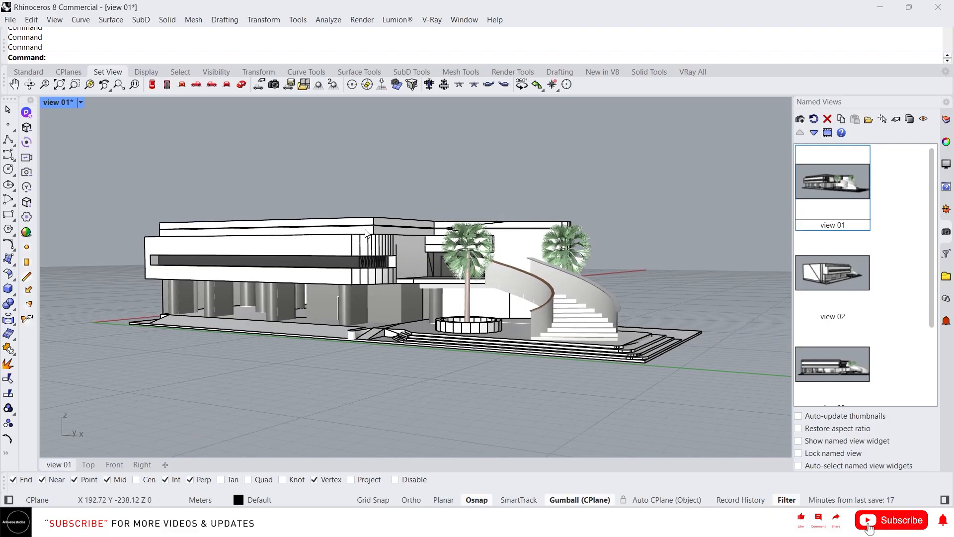
scroll(366, 232, up, 3)
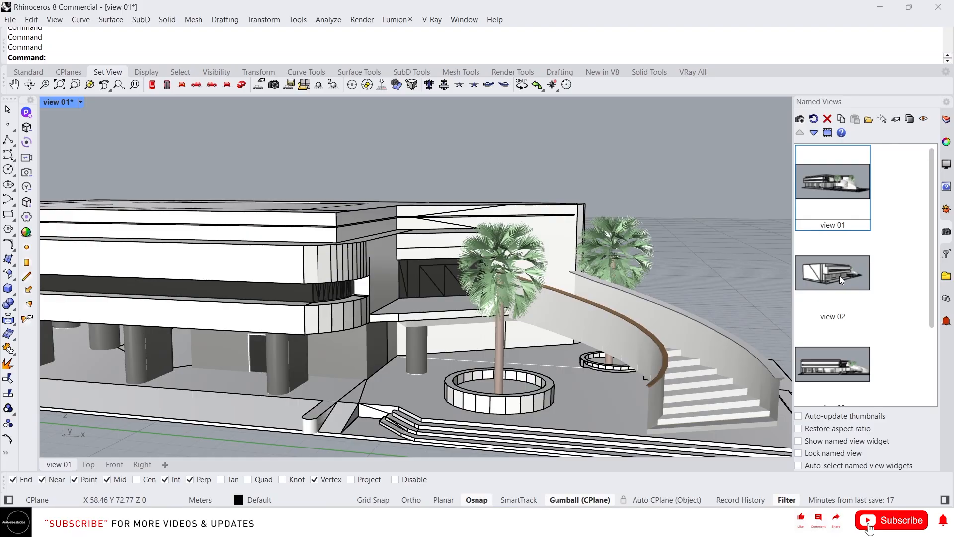
double_click(840, 276)
double_click(823, 355)
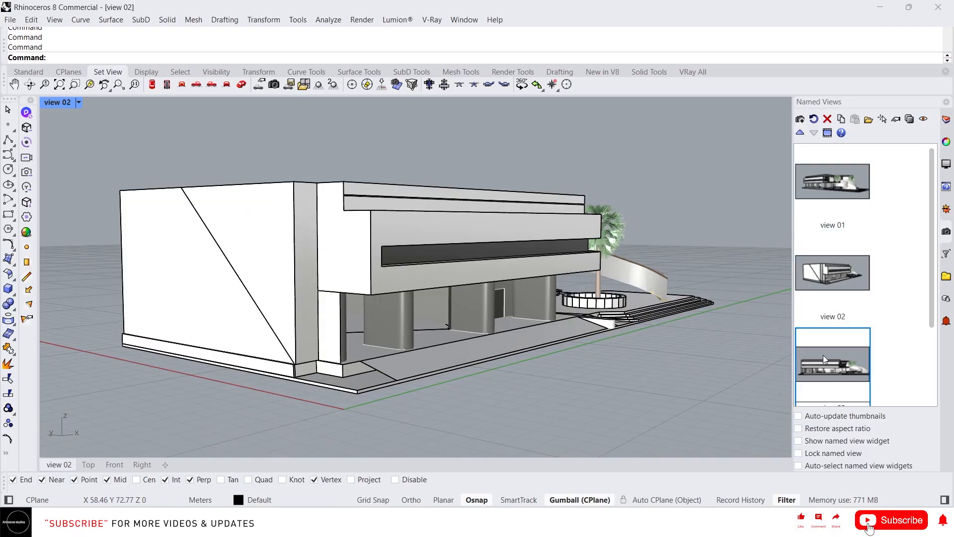
Orbit from view 03 to the curved staircase side and select view 01 in the list of named views.
right_drag(414, 283, 441, 292)
scroll(378, 300, down, 4)
scroll(440, 311, up, 5)
scroll(440, 292, up, 3)
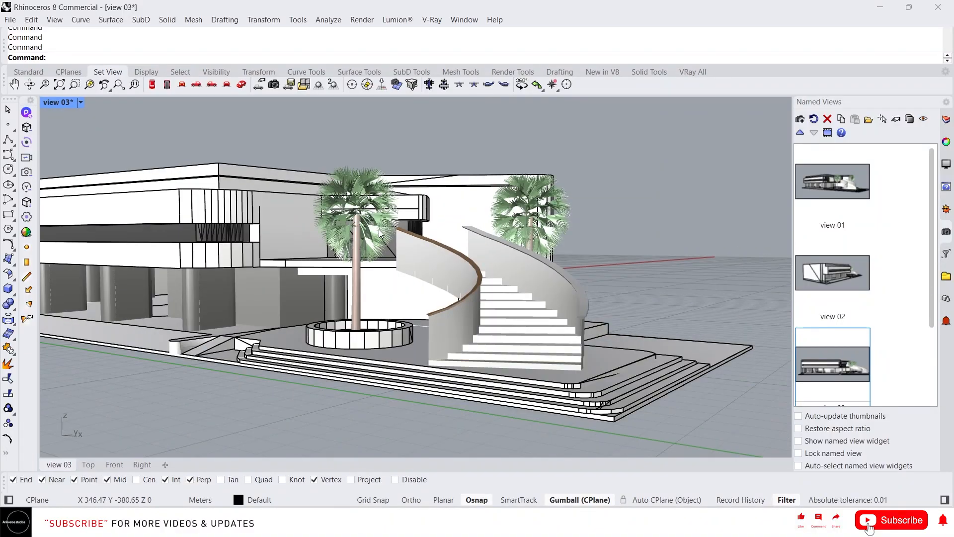
click(839, 185)
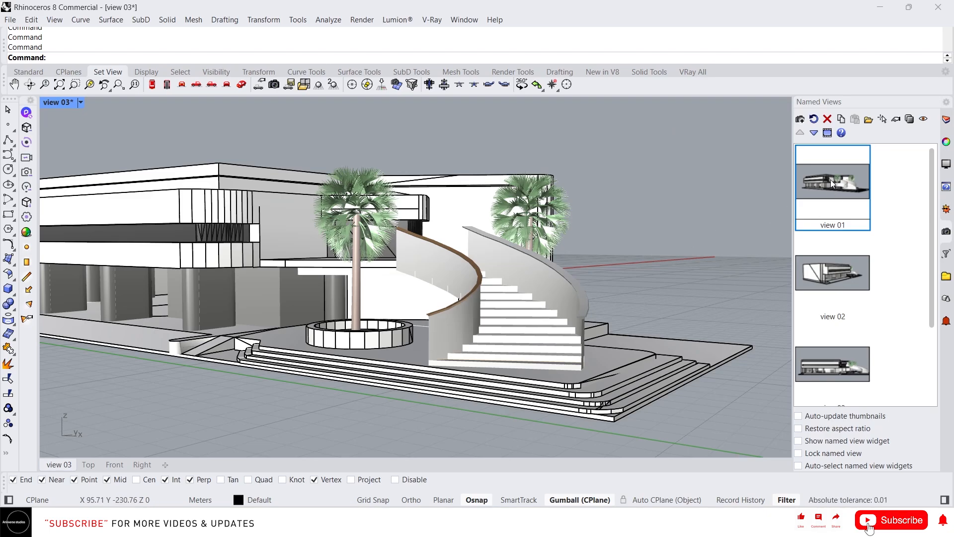
drag(831, 180, 495, 235)
Frame the curved staircase and palms up close and overwrite the named view view 01 with this angle.
scroll(558, 249, up, 6)
right_drag(558, 249, 527, 236)
scroll(526, 237, up, 3)
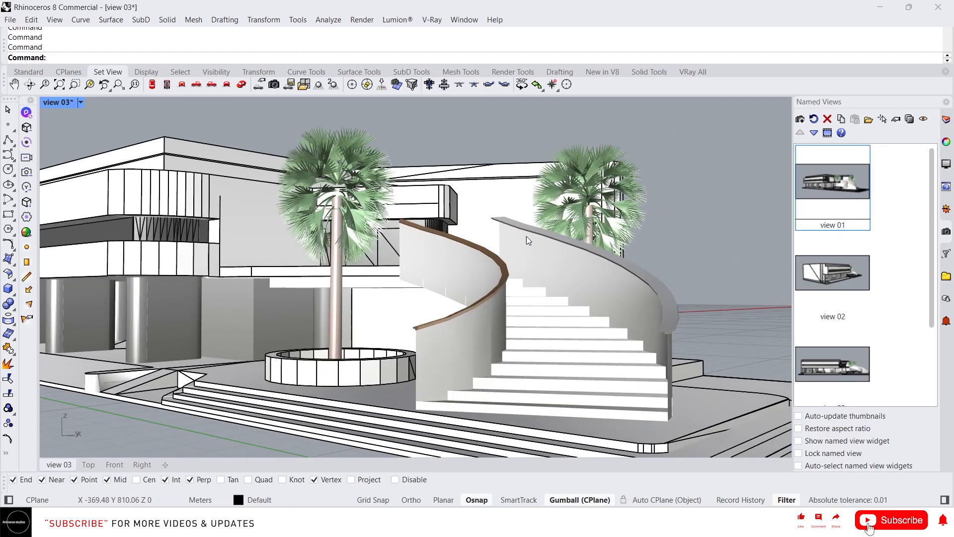
scroll(525, 239, down, 3)
scroll(501, 282, up, 3)
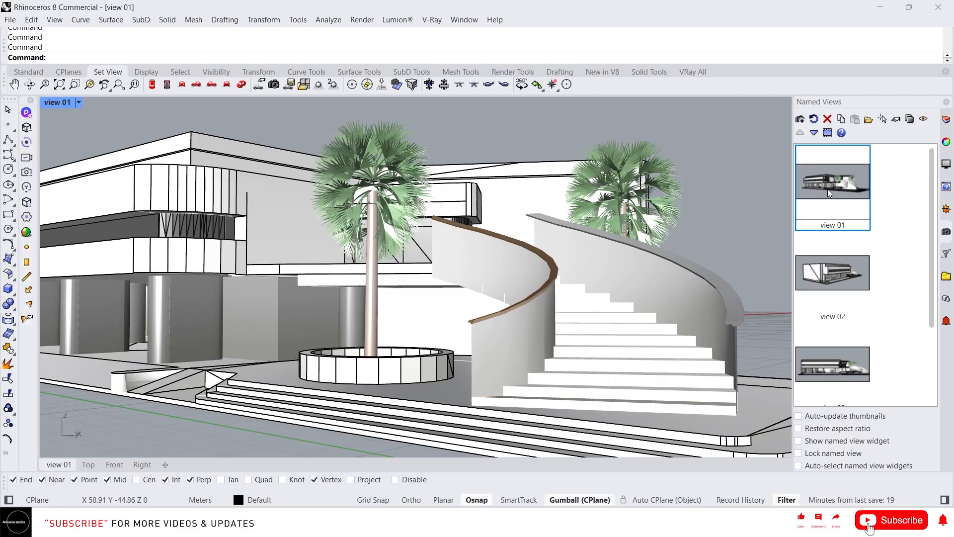
click(800, 119)
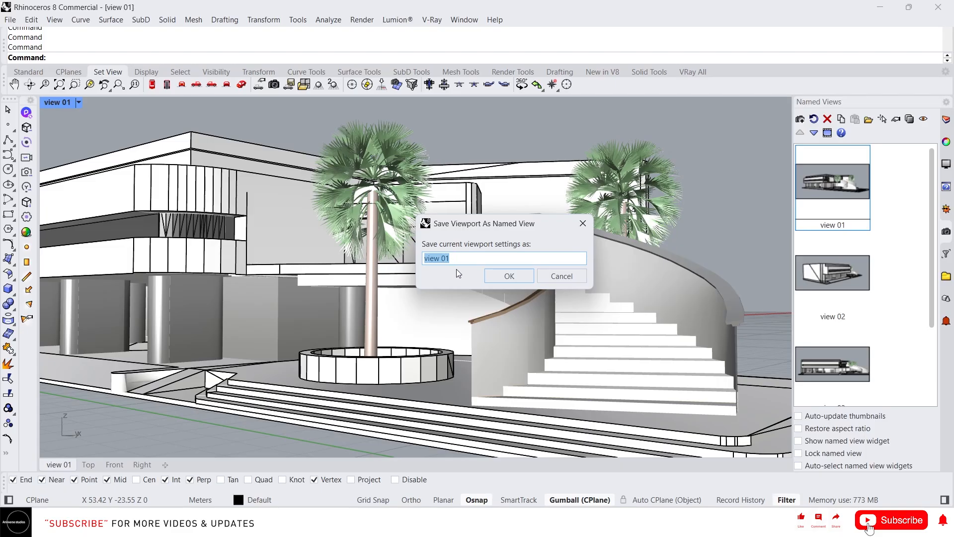
click(447, 258)
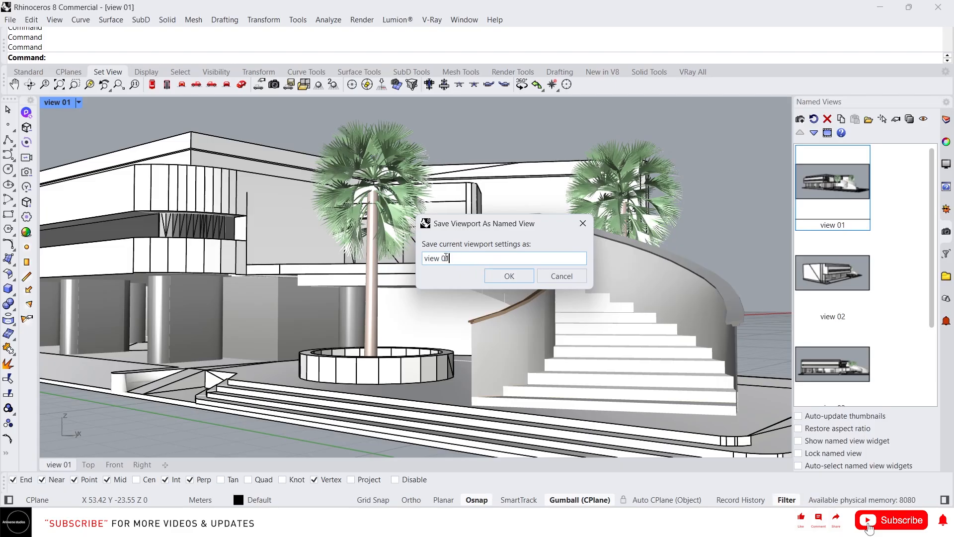
click(510, 276)
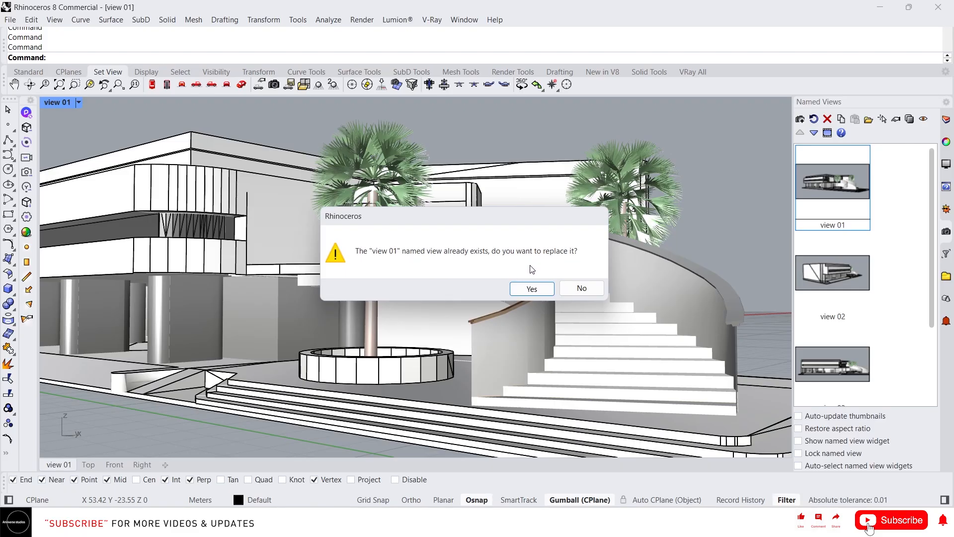
click(532, 289)
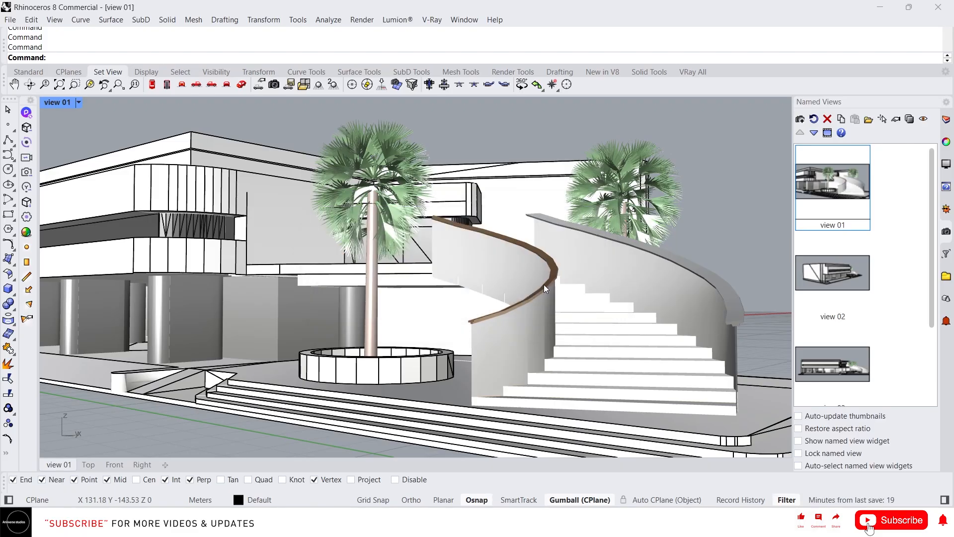
Restore view 02 and the updated view 01, and delete view 01 from the named views.
double_click(818, 267)
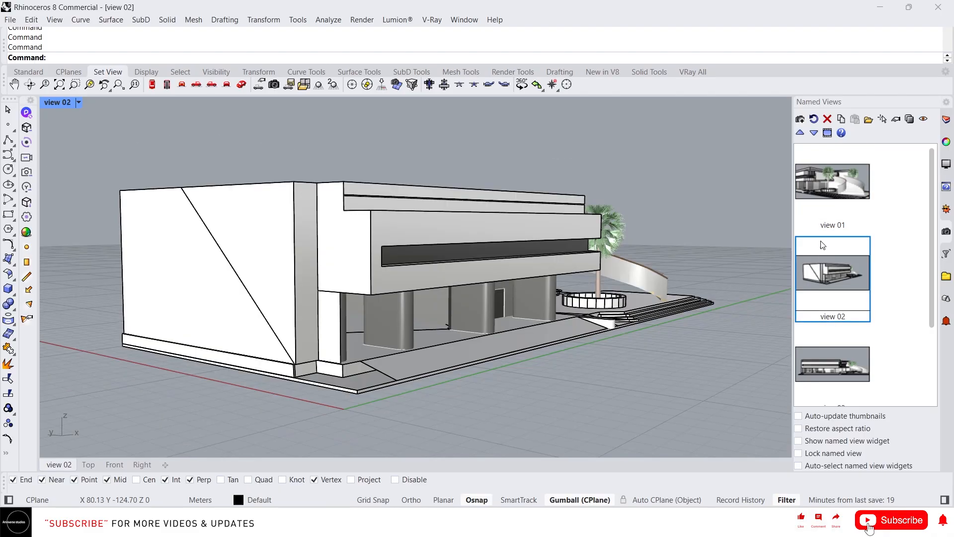
double_click(841, 173)
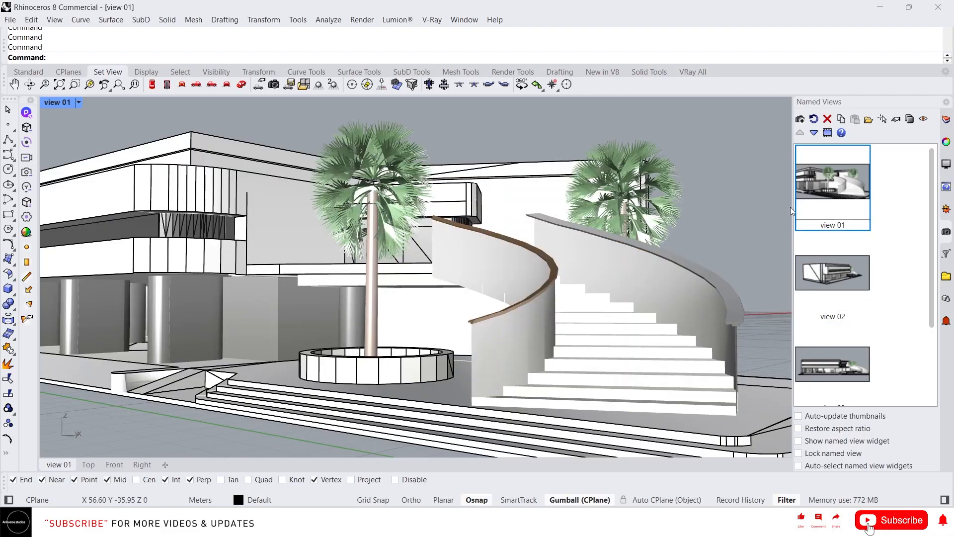
click(827, 120)
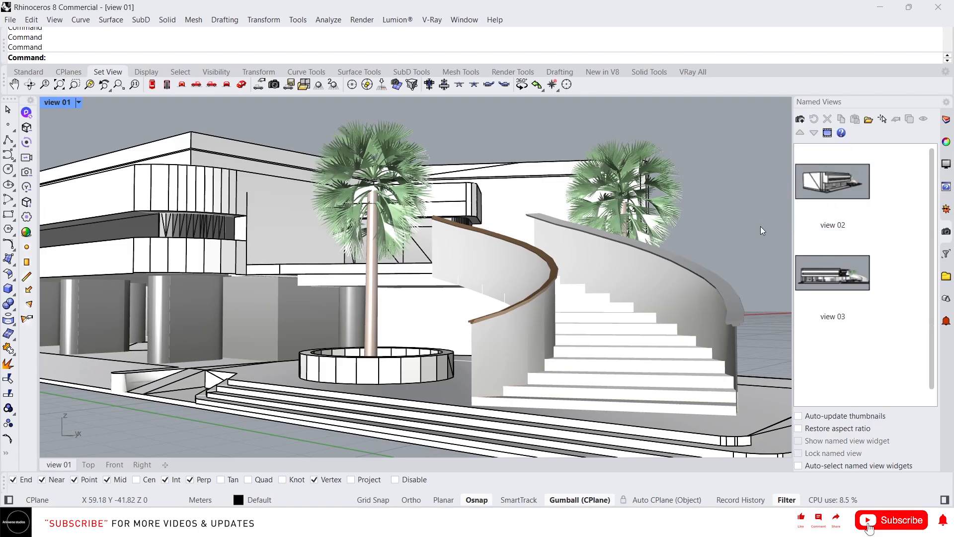
Restore view 02, including once after orbiting away from it, and add a duplicate of it to the named views.
double_click(852, 181)
right_drag(570, 242, 577, 219)
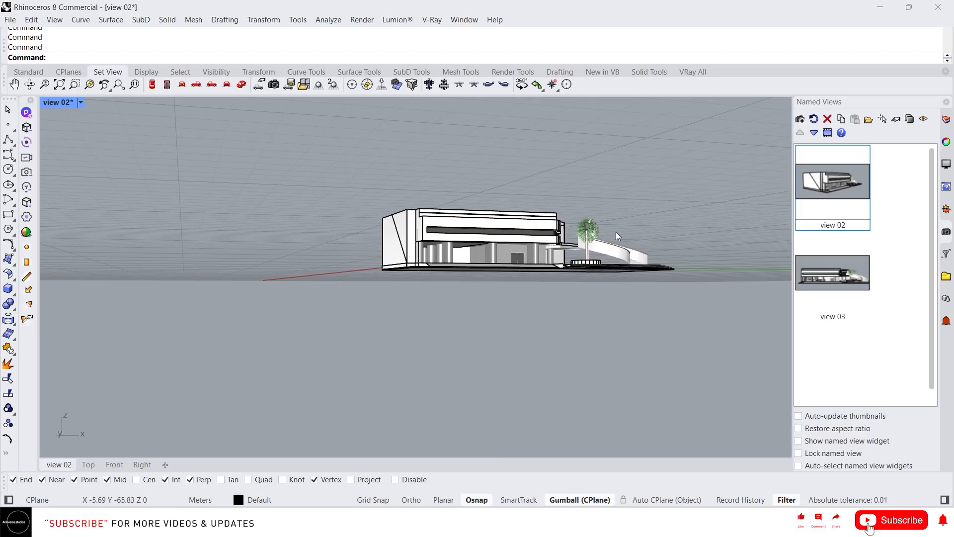
double_click(861, 191)
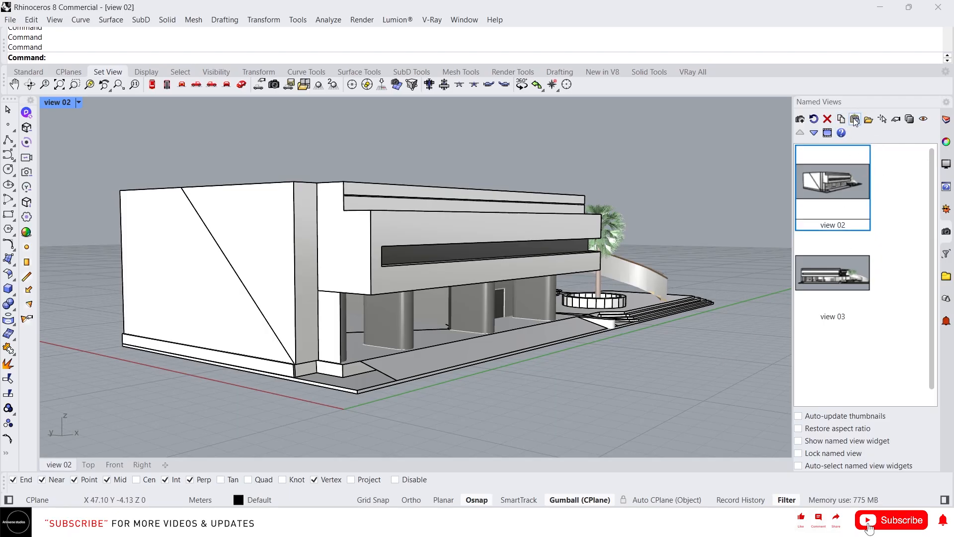
click(855, 120)
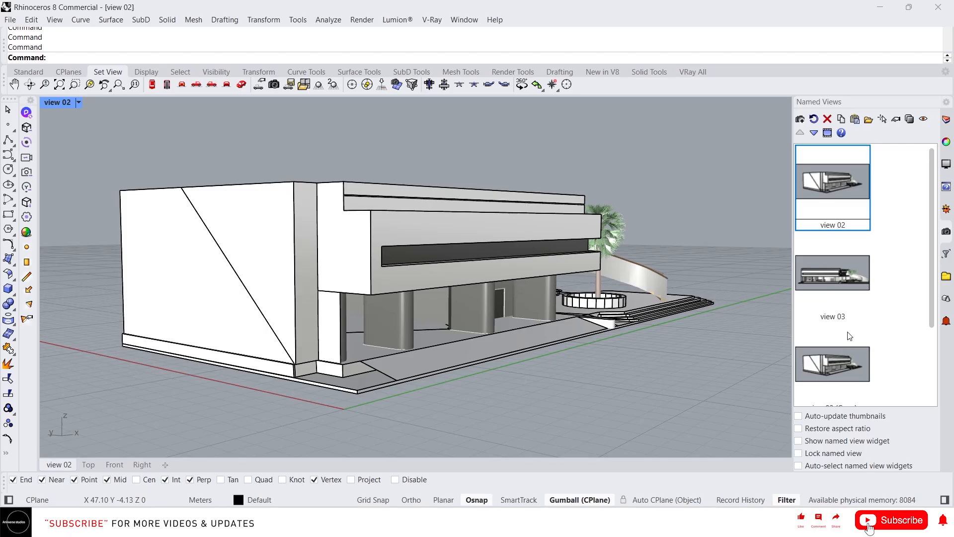
scroll(849, 336, down, 1)
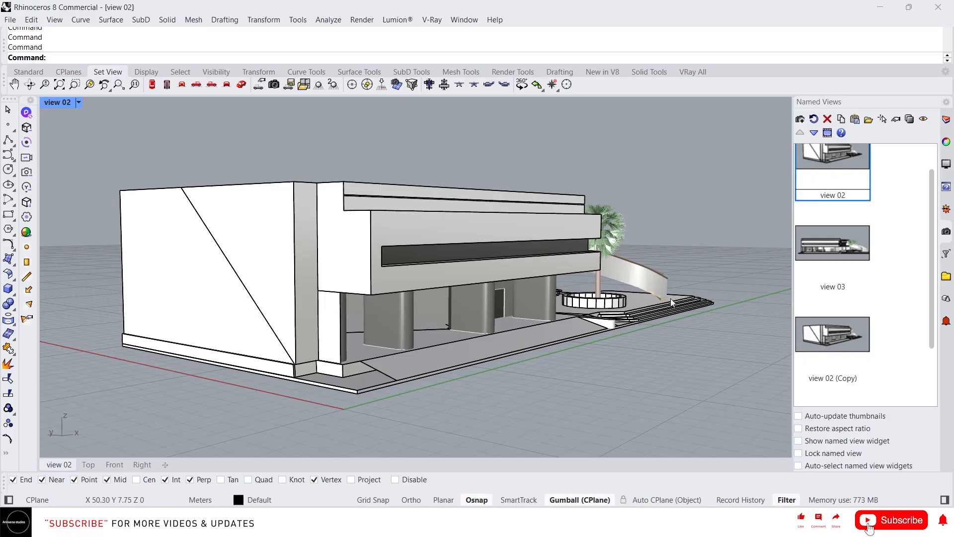
Orbit from view 02 to the curved staircase side and select the building's main polysurface.
scroll(526, 236, down, 4)
click(527, 237)
scroll(526, 236, up, 5)
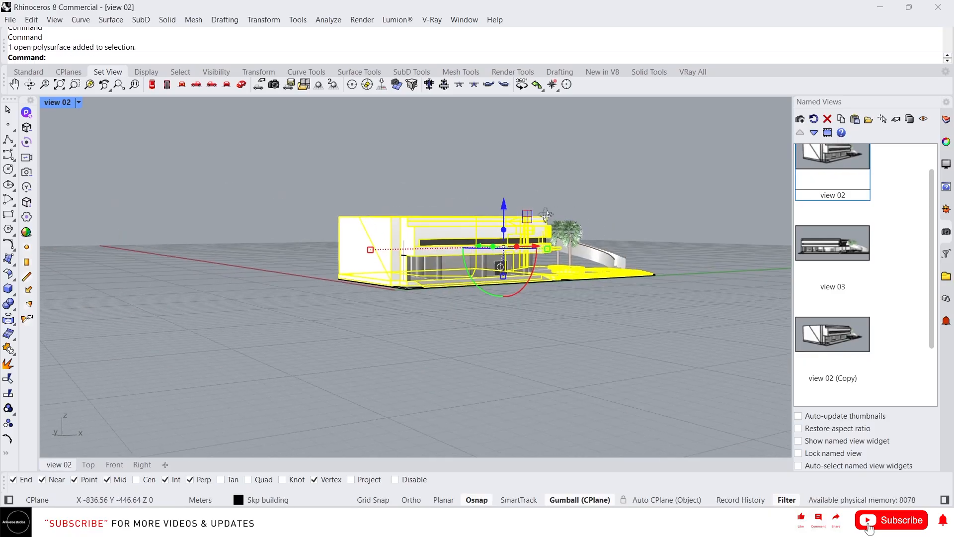
right_drag(520, 204, 574, 184)
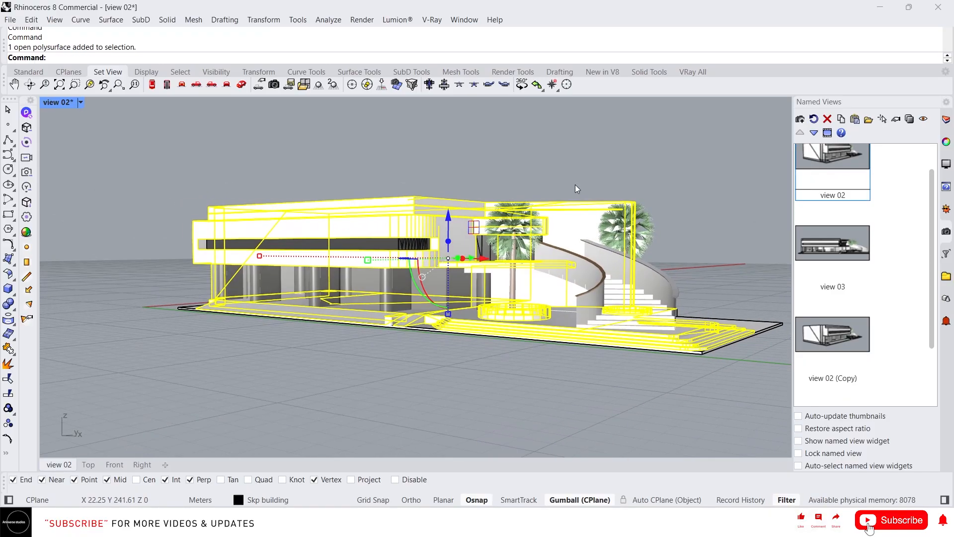
click(555, 163)
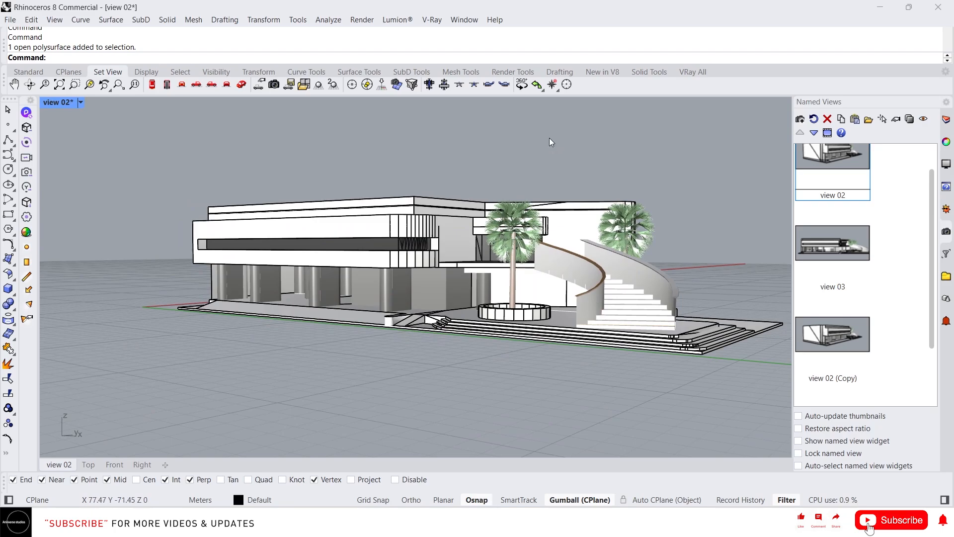
click(401, 210)
scroll(514, 154, down, 5)
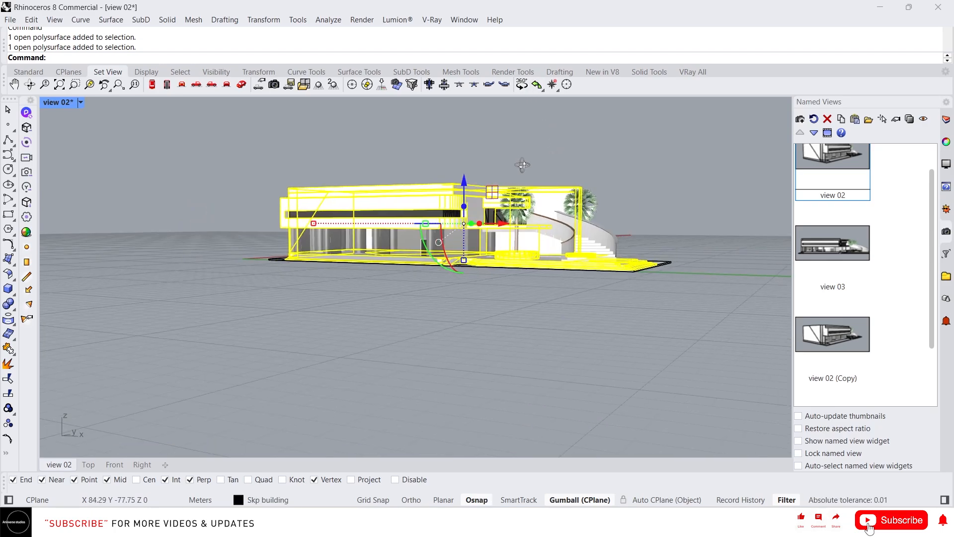
scroll(522, 166, up, 6)
scroll(476, 169, down, 2)
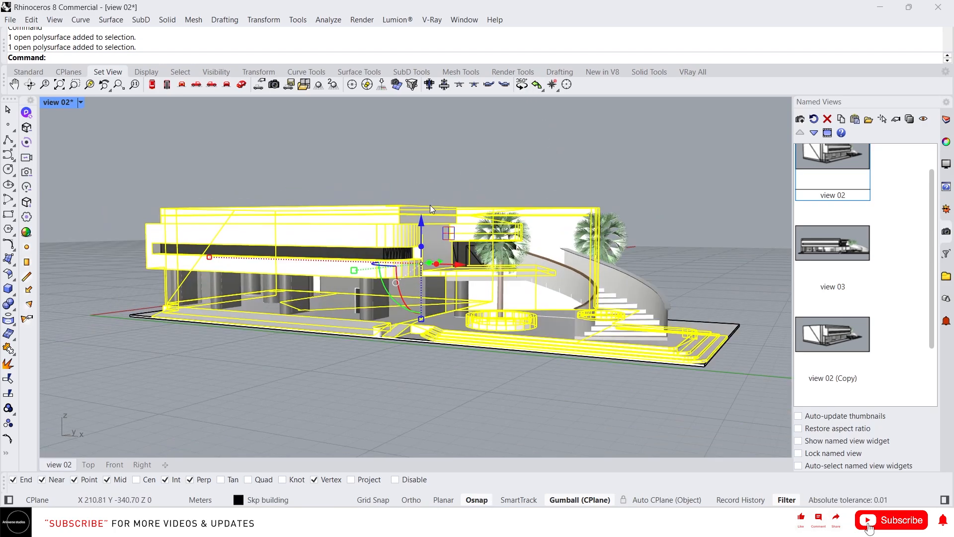
Spin the view around the building with Turntable, slow its speed to 9, end the rotation and deselect the building.
click(522, 86)
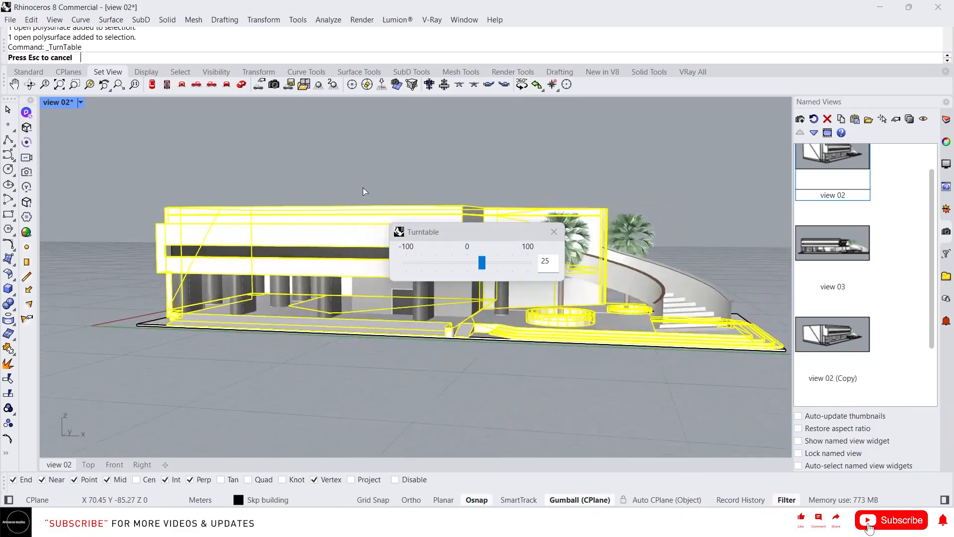
drag(466, 237, 601, 135)
drag(609, 167, 615, 169)
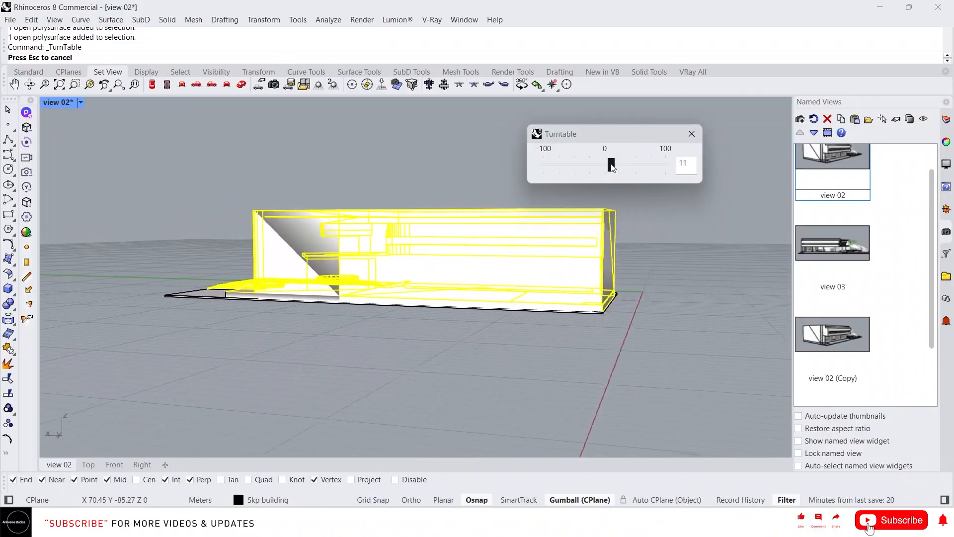
scroll(613, 167, down, 2)
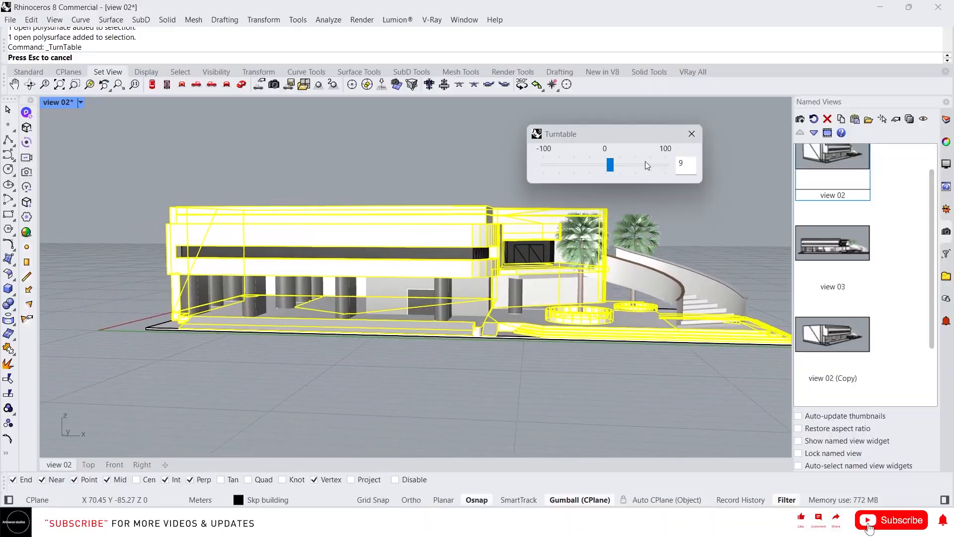
scroll(643, 158, up, 4)
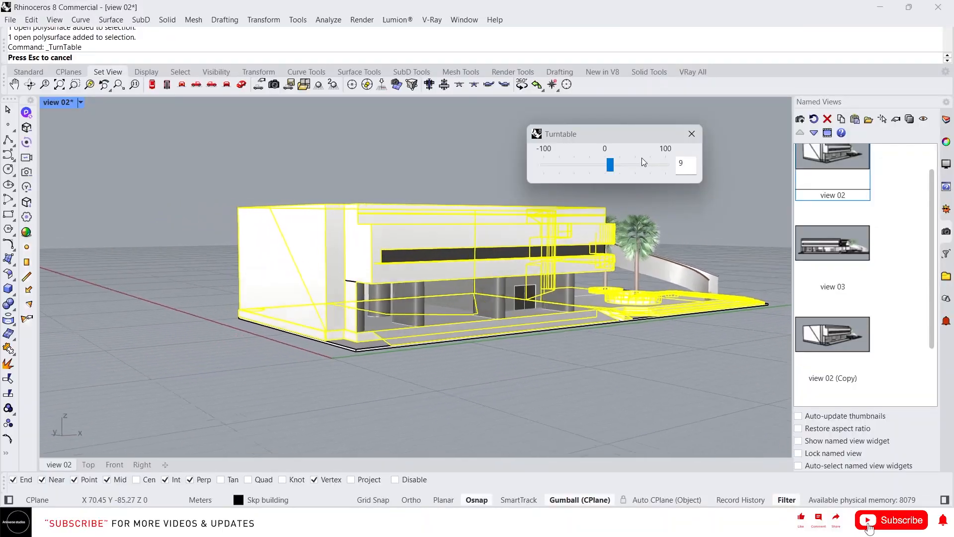
click(691, 134)
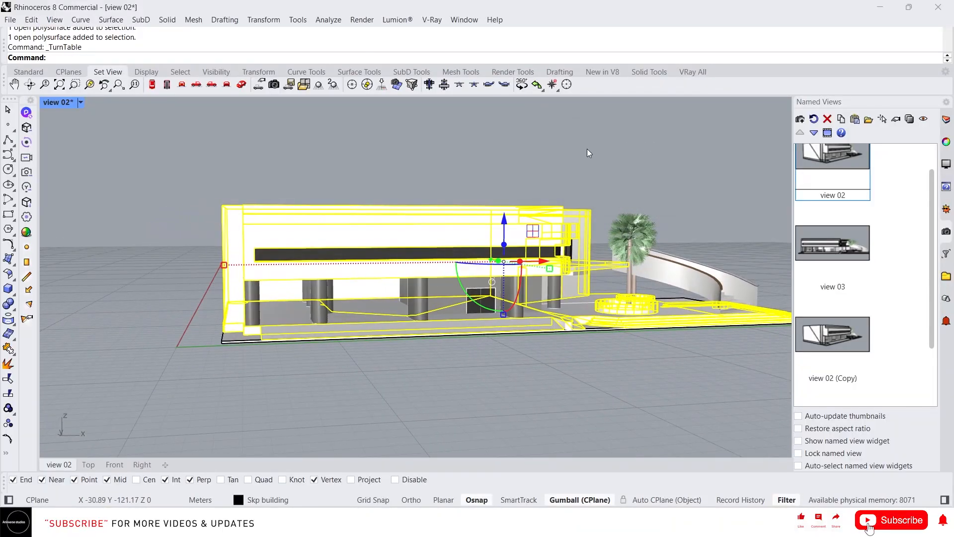
click(565, 105)
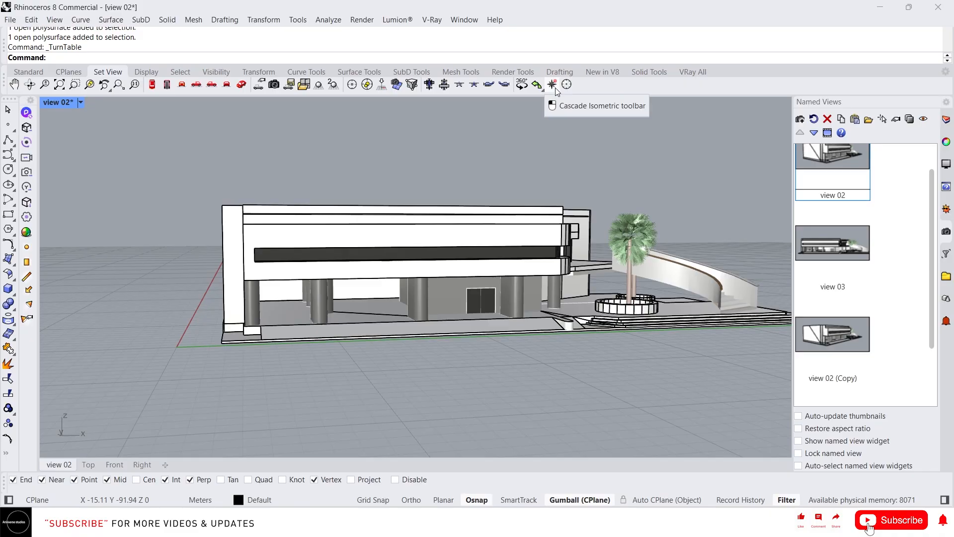
Show the building in the North West, North East and South West isometric views.
click(555, 88)
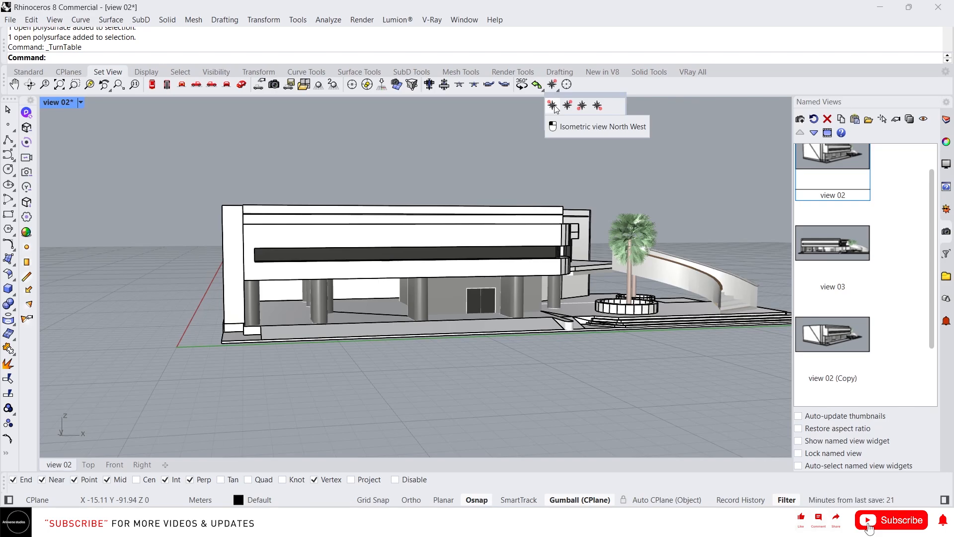
click(553, 106)
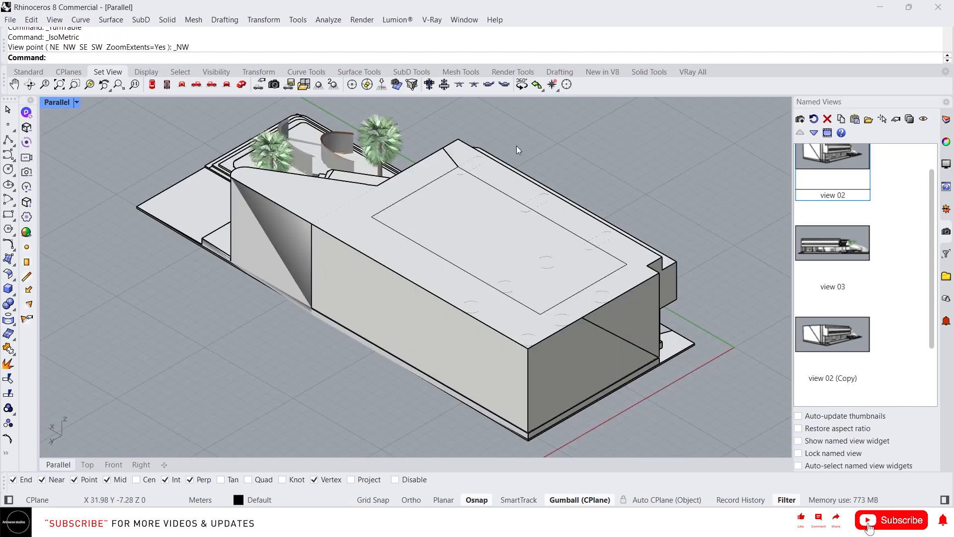
click(558, 89)
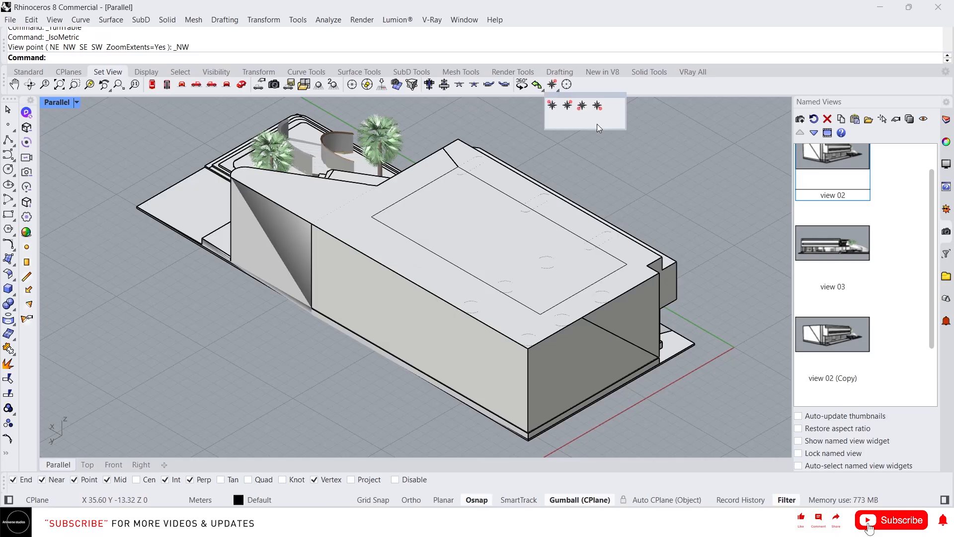
click(567, 106)
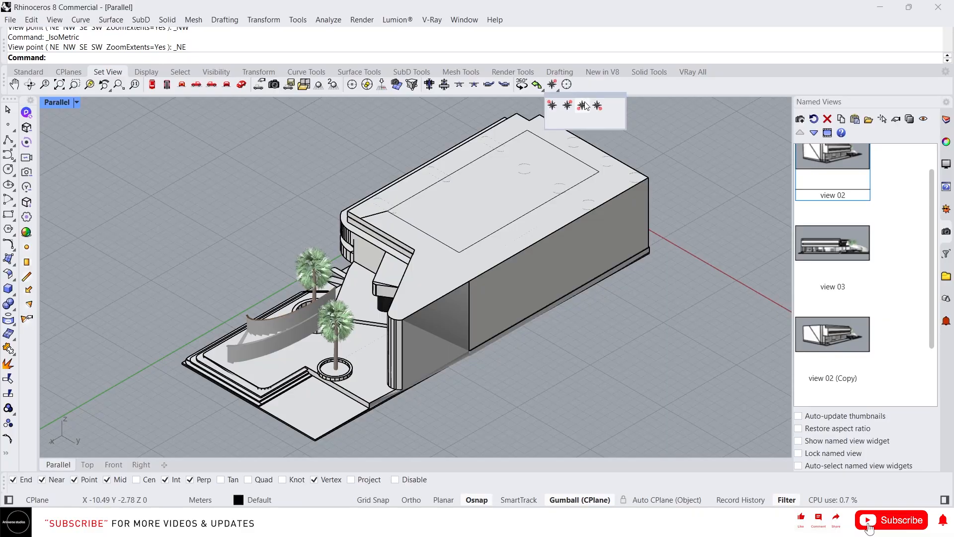
click(583, 104)
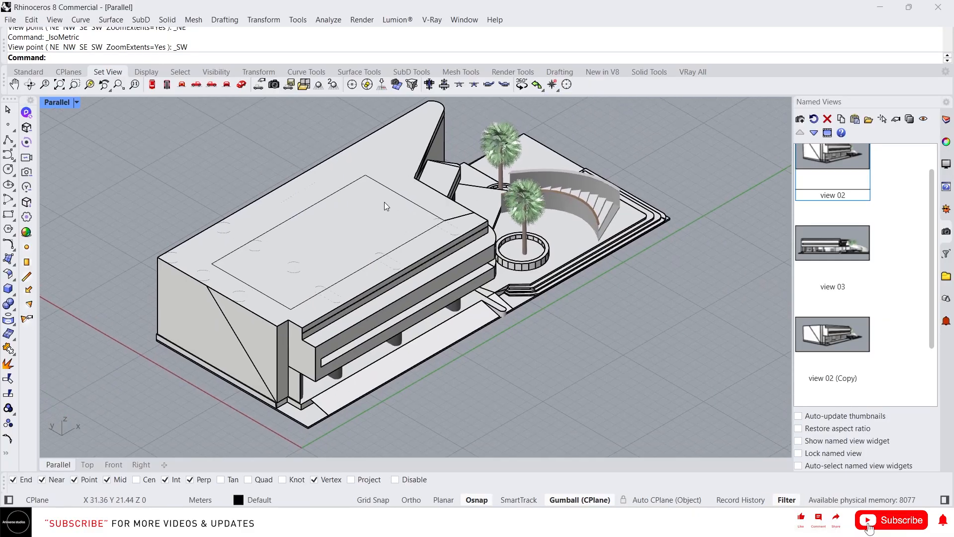
Return to the world Perspective view and orbit down to a low angle facing the curved staircase.
click(241, 84)
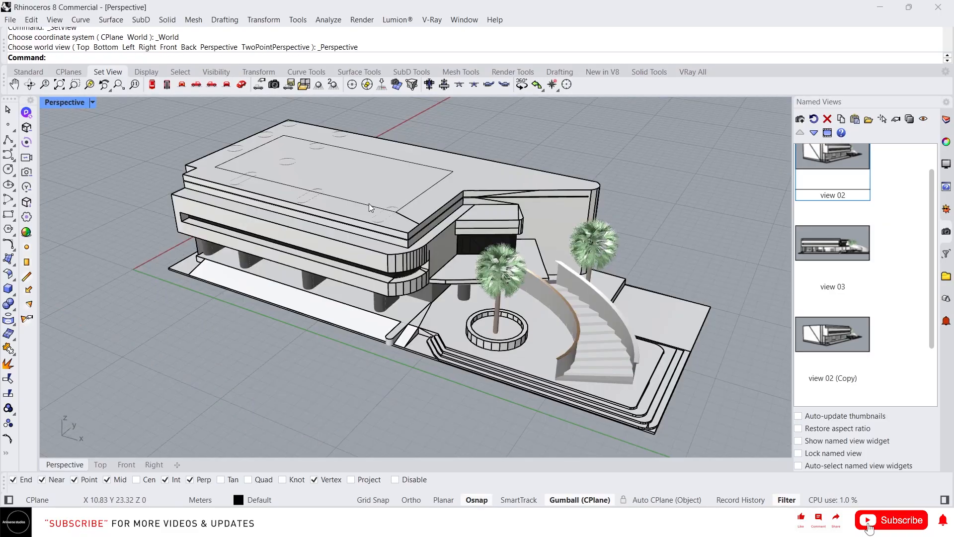
right_drag(369, 204, 336, 184)
scroll(451, 190, up, 2)
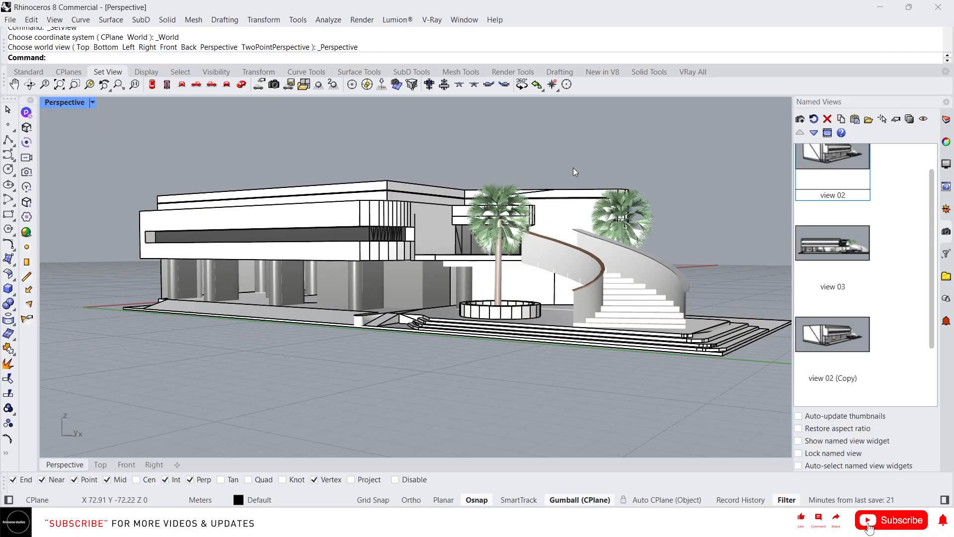
Hide both palm trees beside the curved staircase, crowns and trunks, and show all hidden objects again.
click(223, 72)
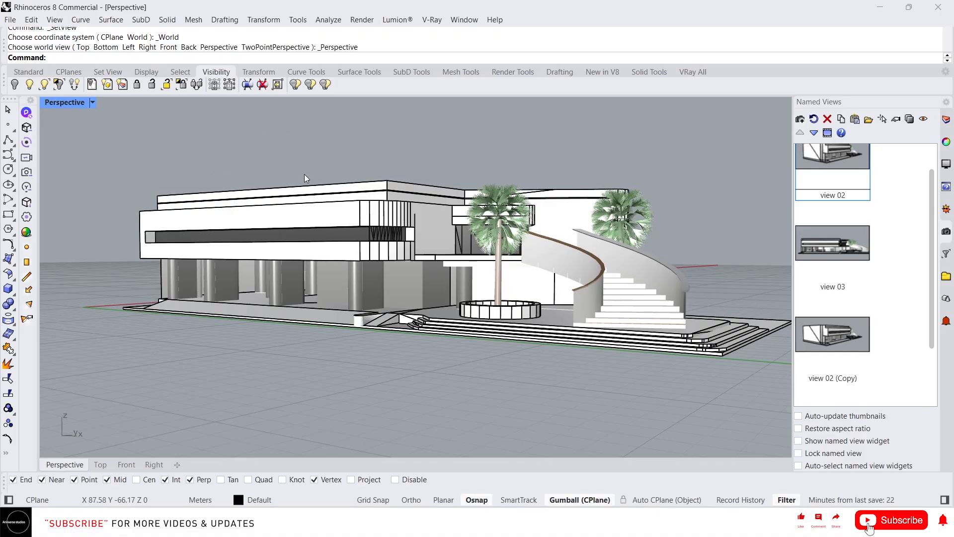
right_drag(273, 200, 382, 218)
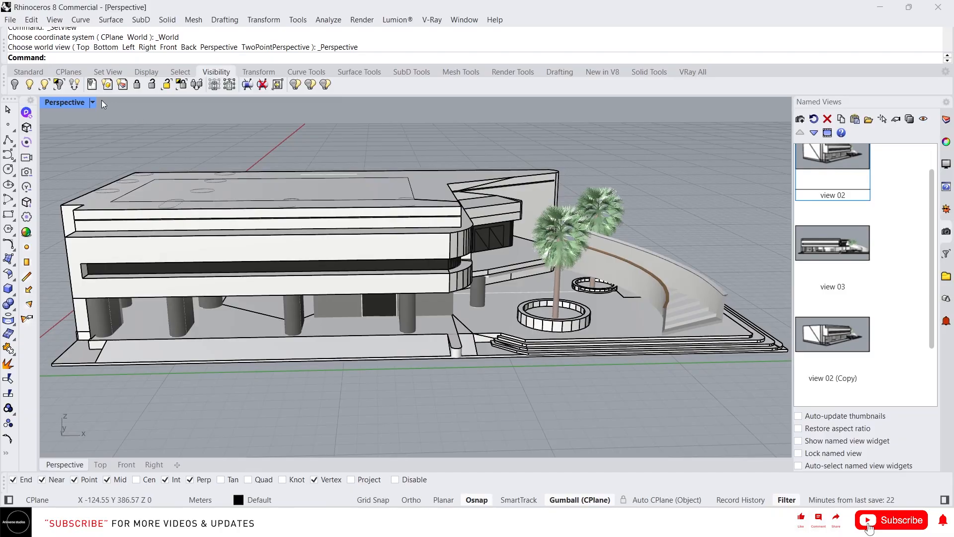
click(570, 244)
scroll(574, 270, up, 3)
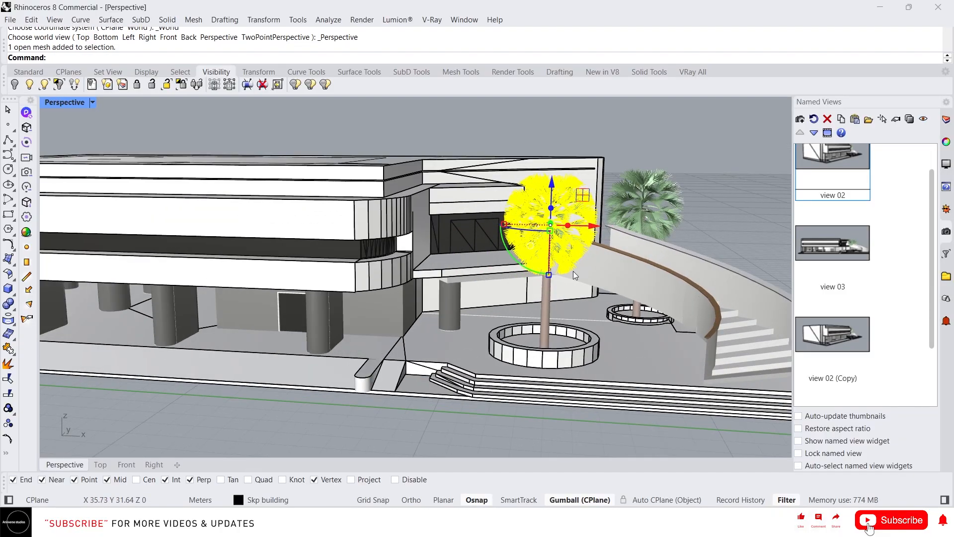
shift+click(551, 308)
shift+click(644, 201)
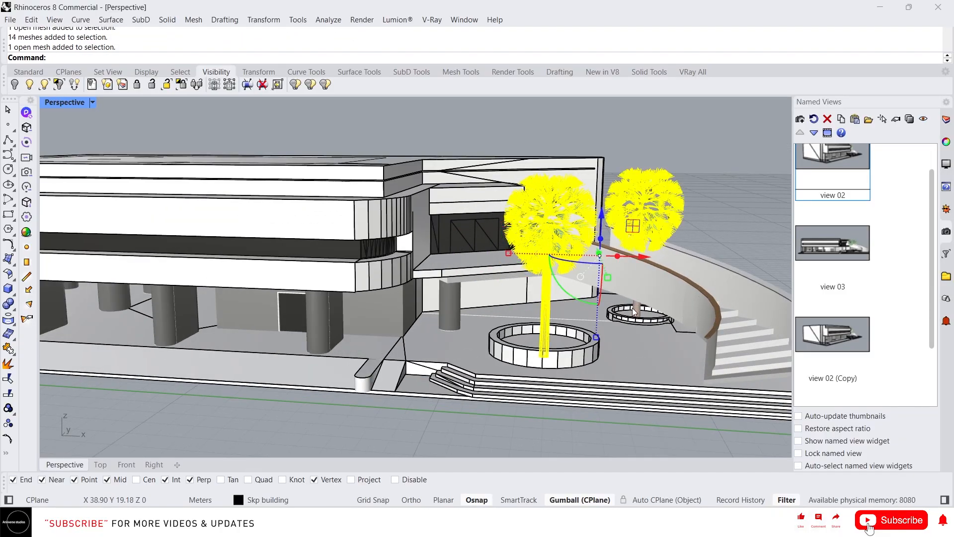
shift+click(632, 308)
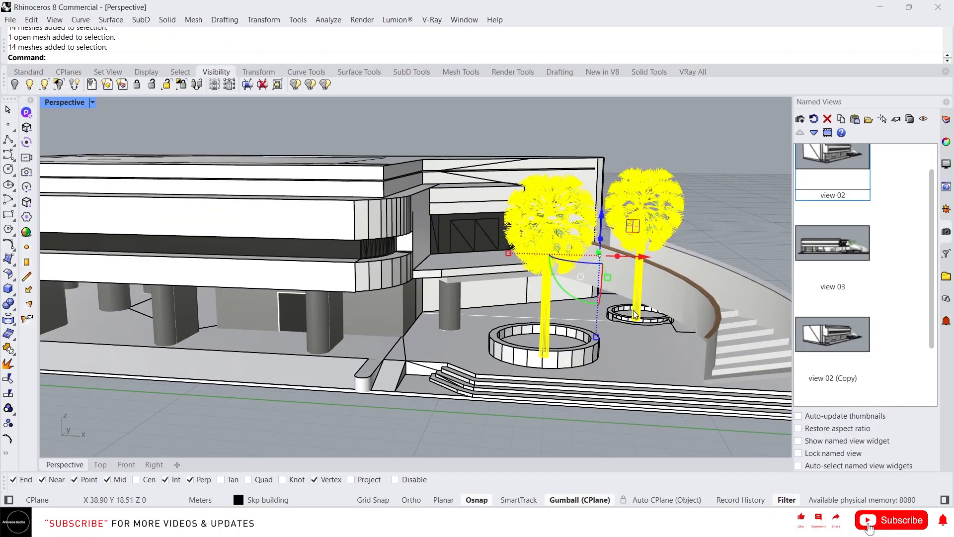
click(15, 86)
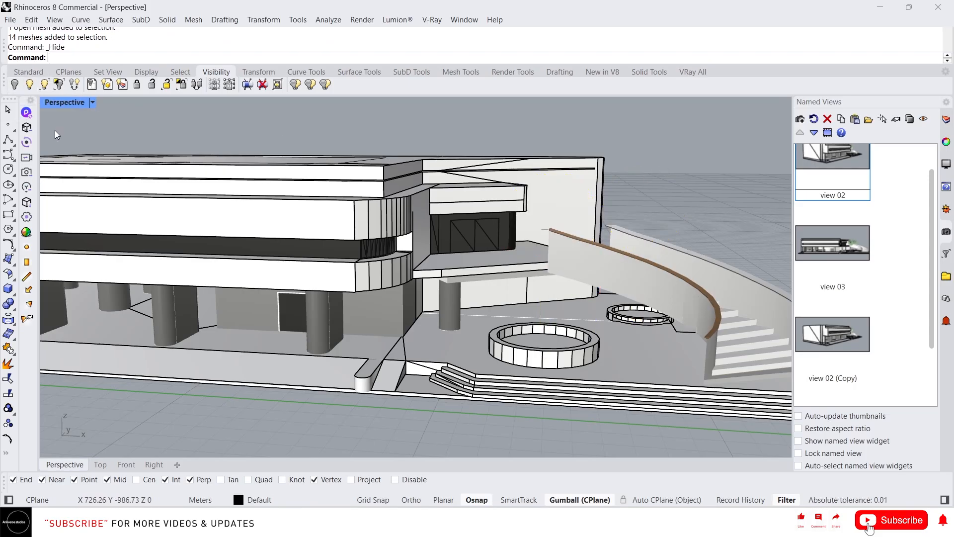
click(30, 86)
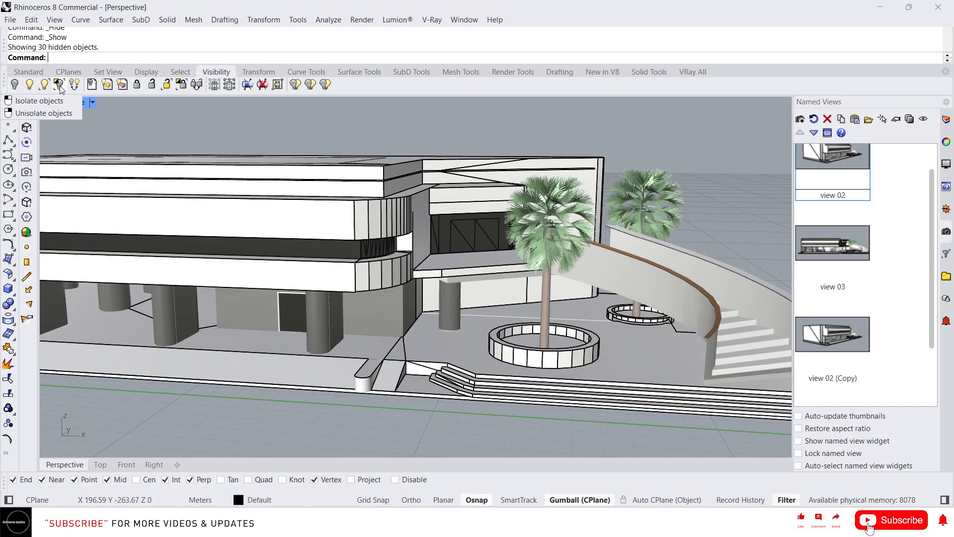
Isolate the front palm's crown and trunk, deselect them, and bring all hidden objects back.
click(578, 262)
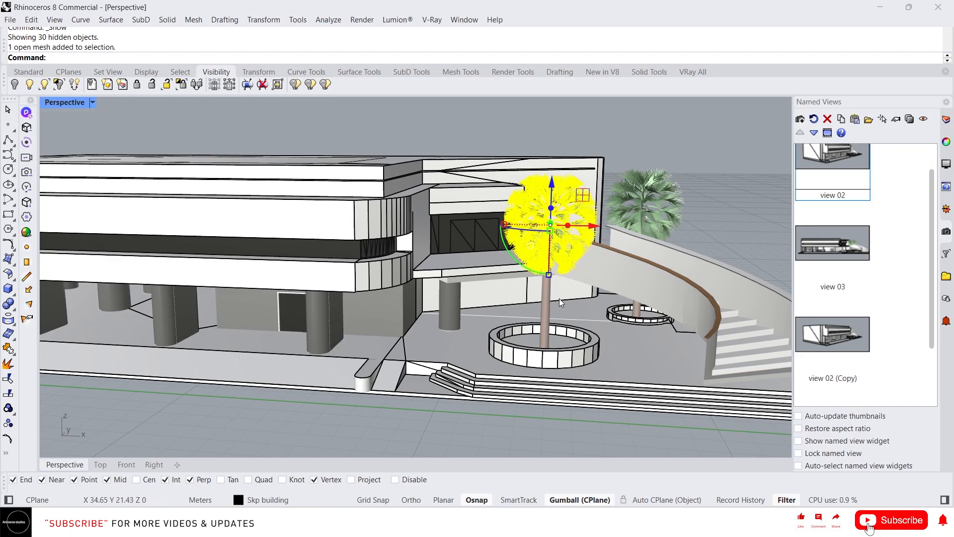
shift+click(559, 298)
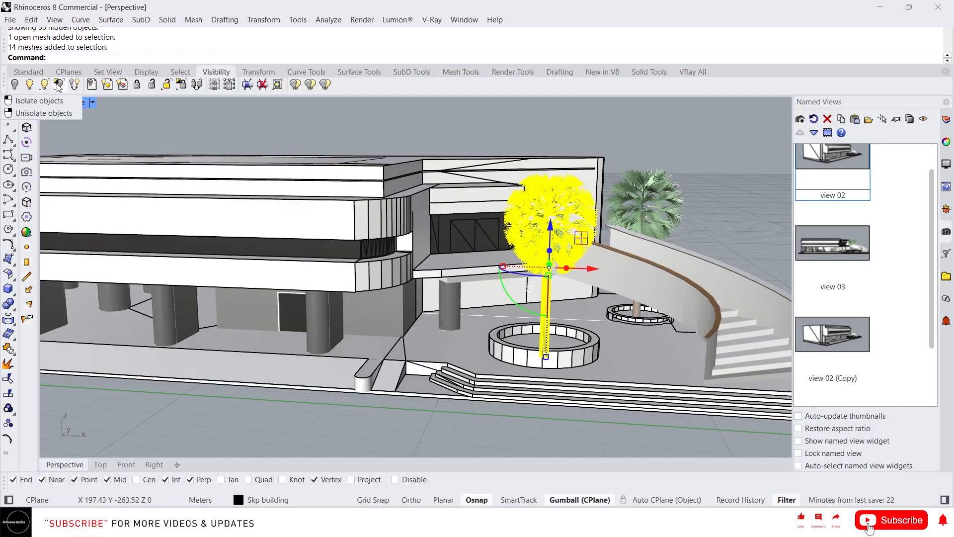
text(Isolate)
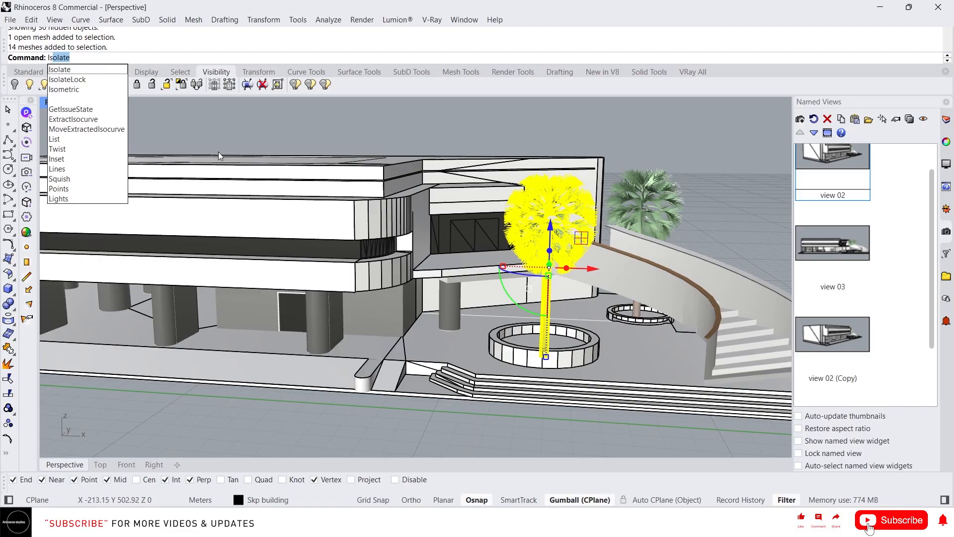
key(Return)
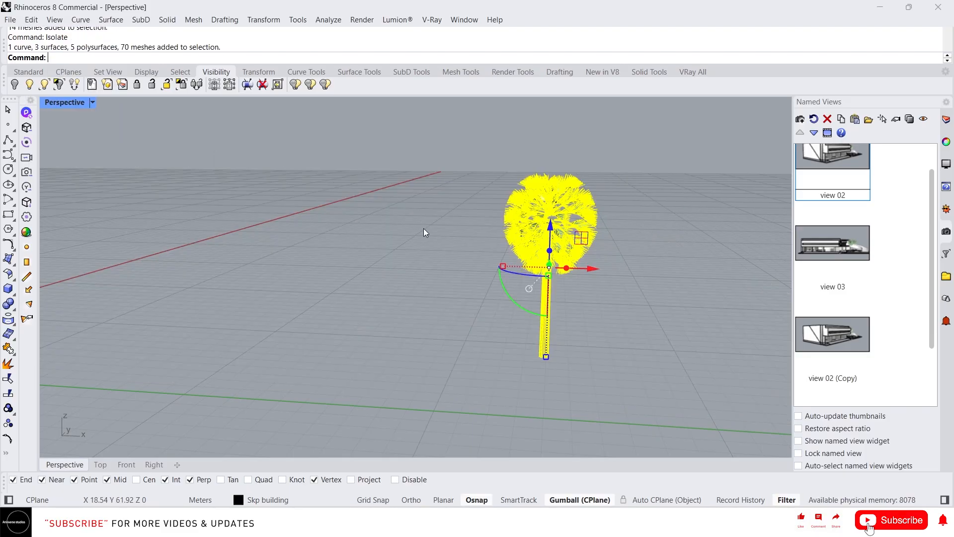
key(Escape)
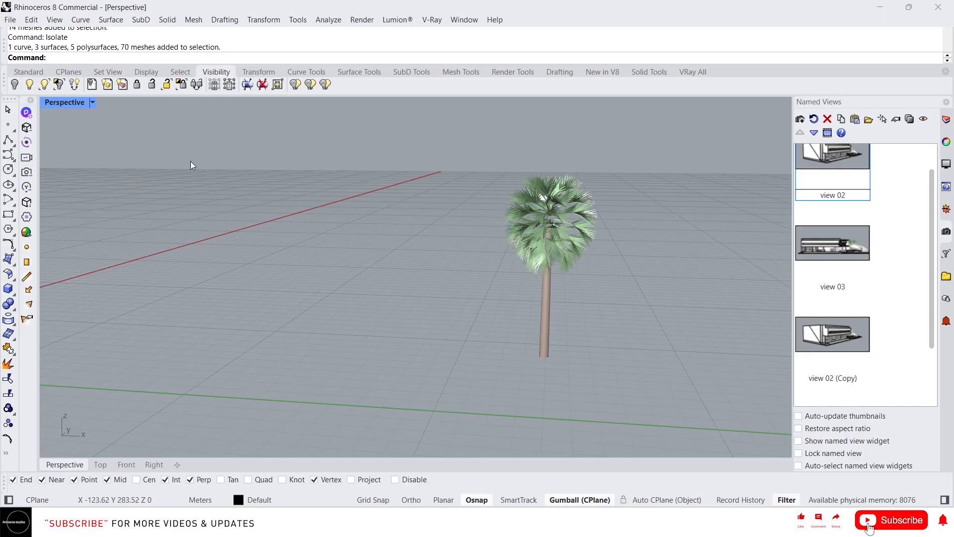
click(30, 89)
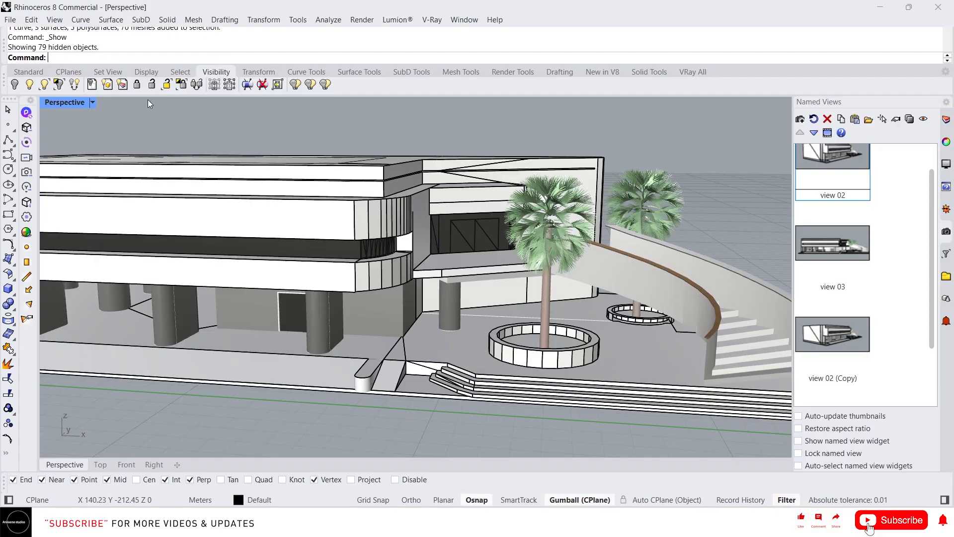
Lock the crown and trunk of the front palm and clear the selection.
click(531, 222)
shift+click(547, 312)
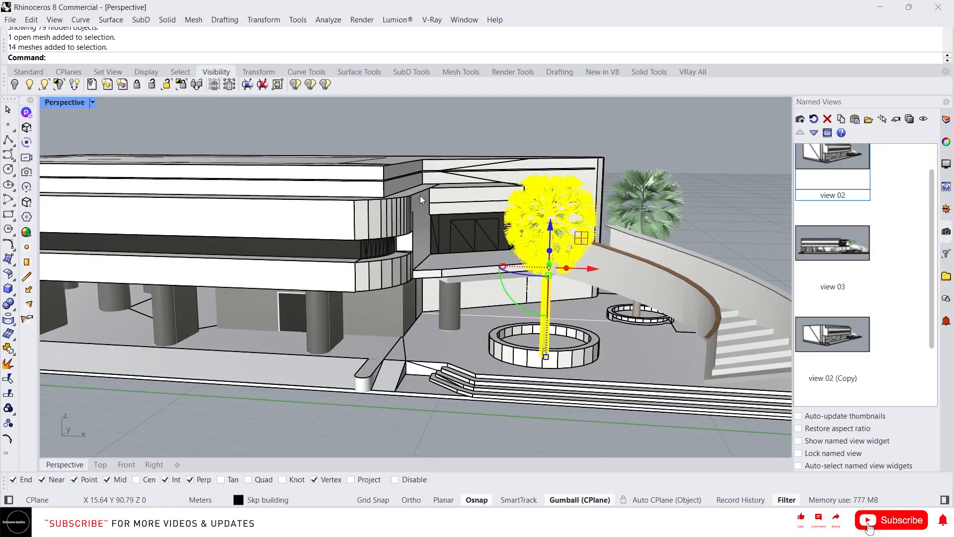
click(138, 84)
click(506, 276)
key(Escape)
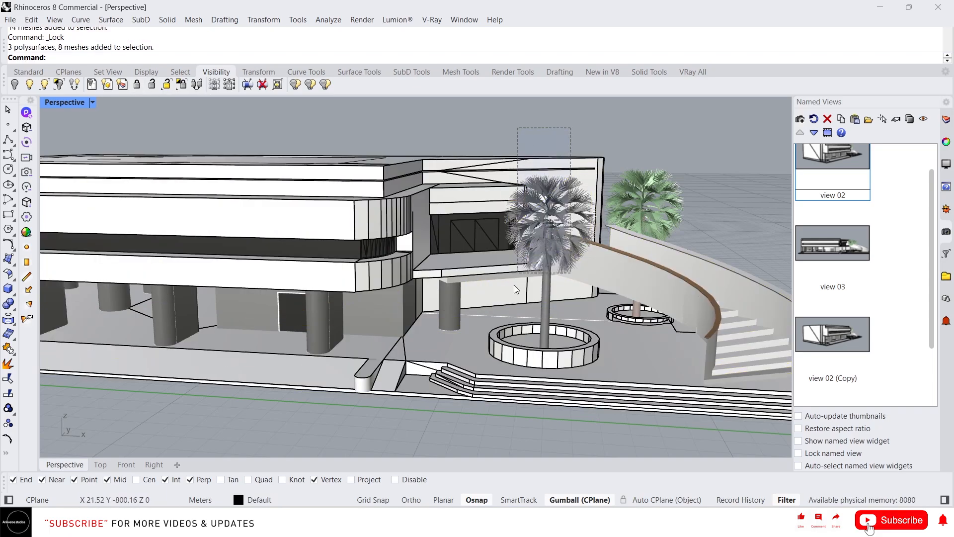
Try to select across the locked front palm, and undo the accidental drag of the surrounding building parts.
click(561, 162)
drag(561, 162, 473, 361)
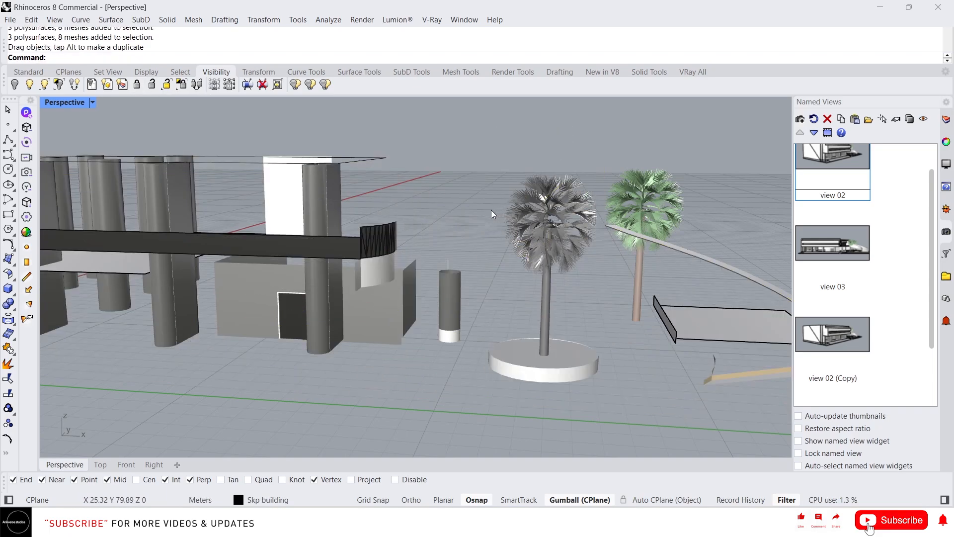
key(ctrl+z)
key(Escape)
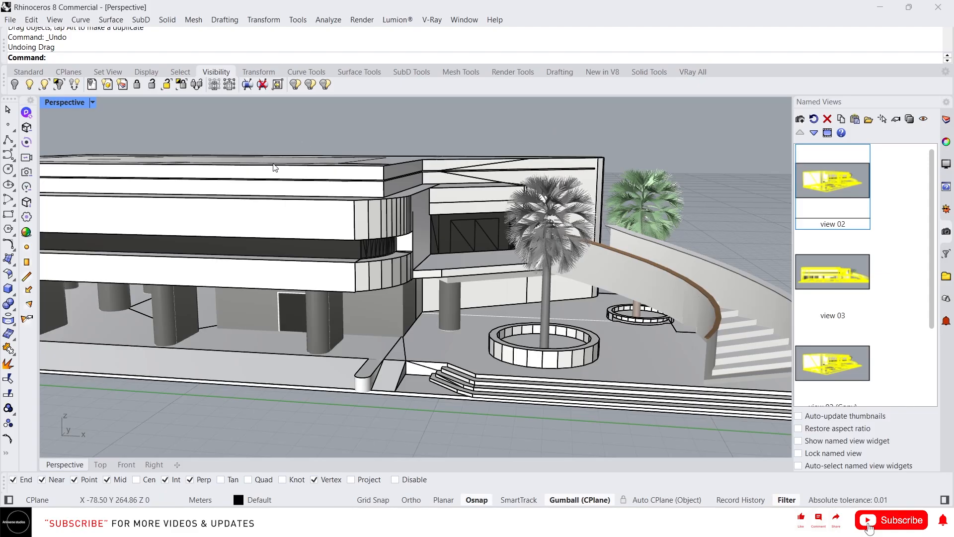
Unlock the front palm, and use IsolateLock on its crown and trunk to lock everything else.
click(153, 86)
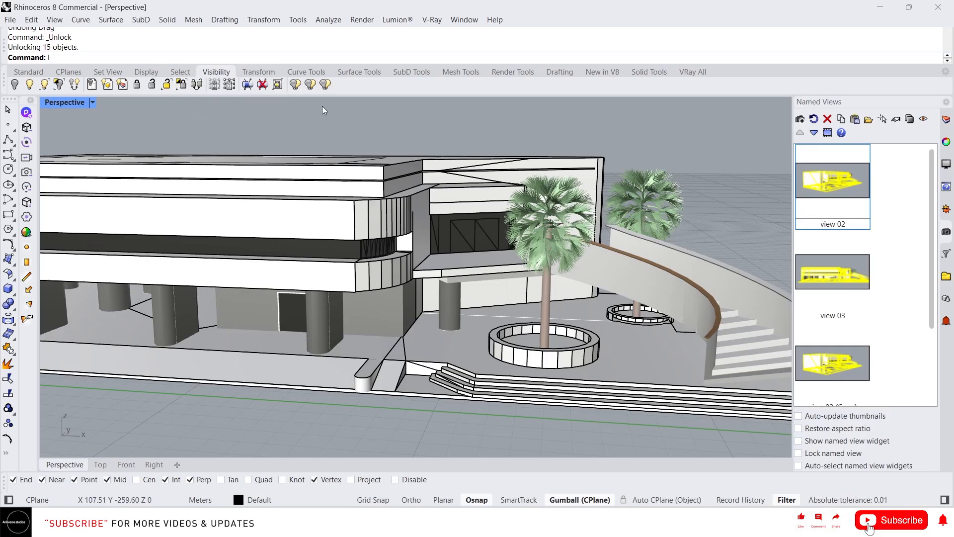
text(Isolate)
click(80, 81)
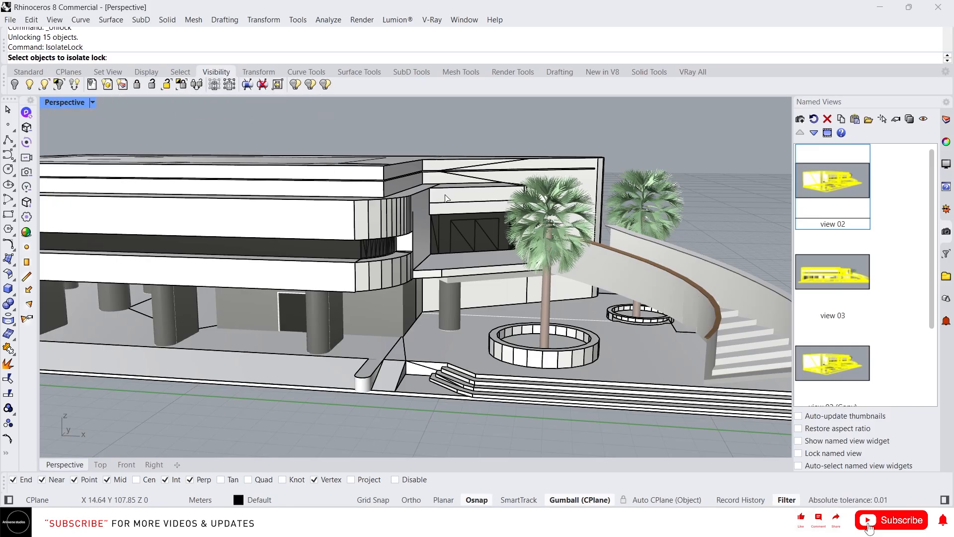
click(542, 232)
click(549, 296)
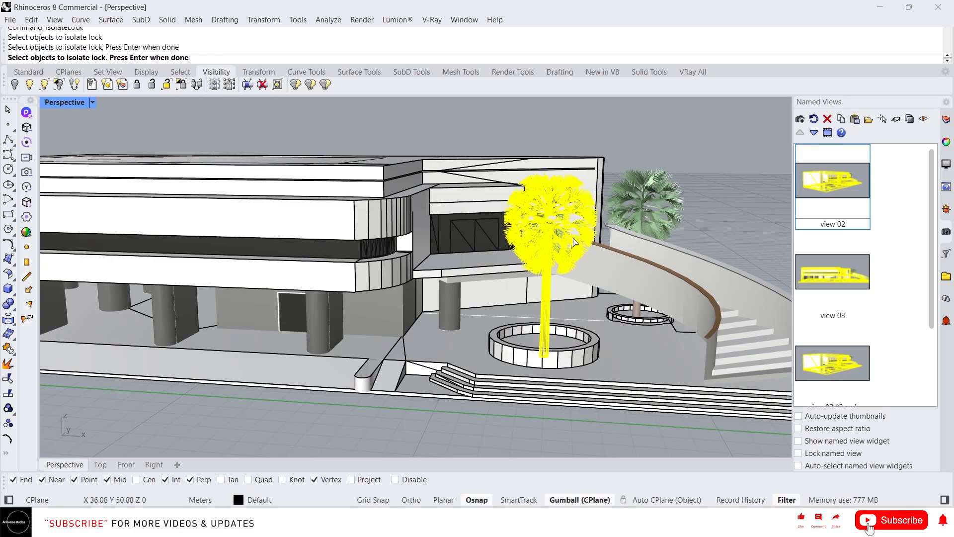
key(Return)
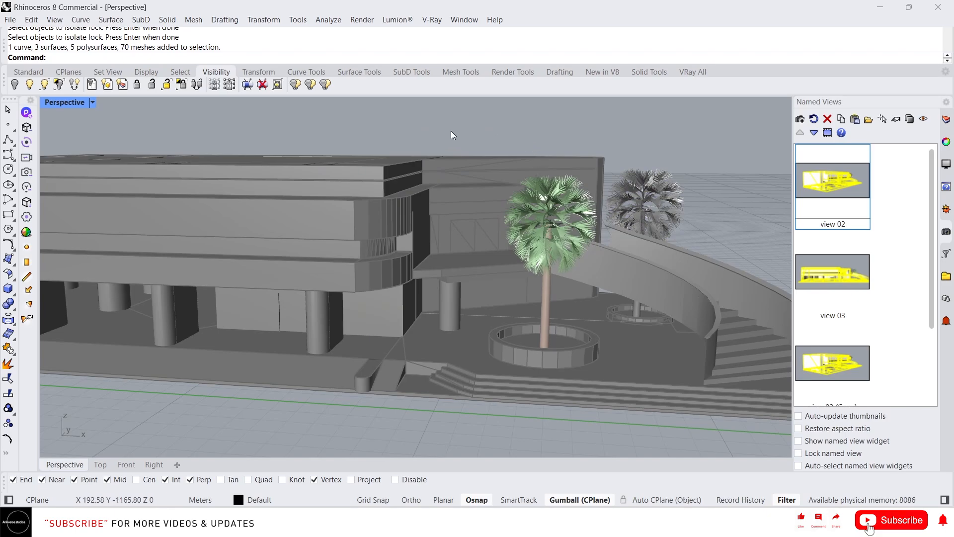
Test which objects can be selected by picking the front palm, its trunk and the locked building around it.
drag(452, 130, 641, 381)
click(625, 360)
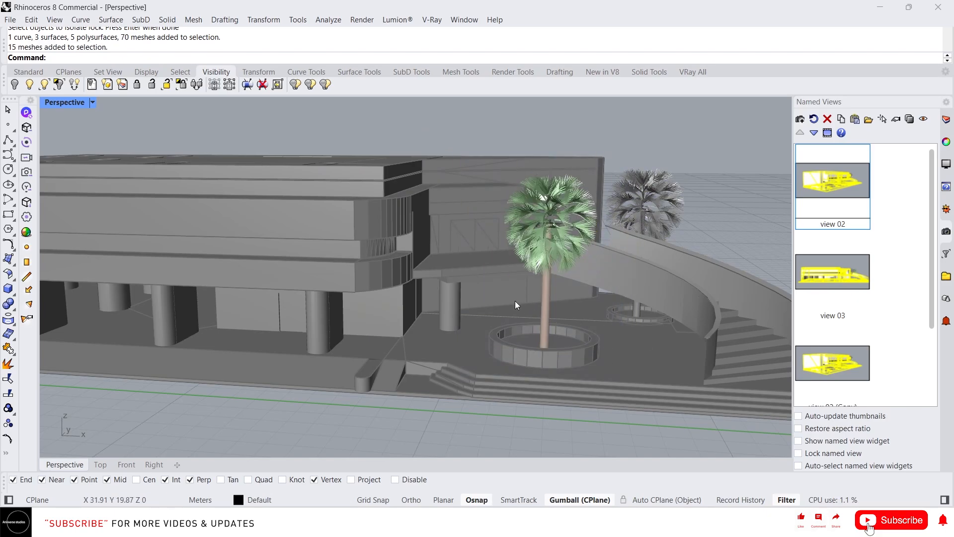
click(549, 295)
scroll(552, 318, up, 6)
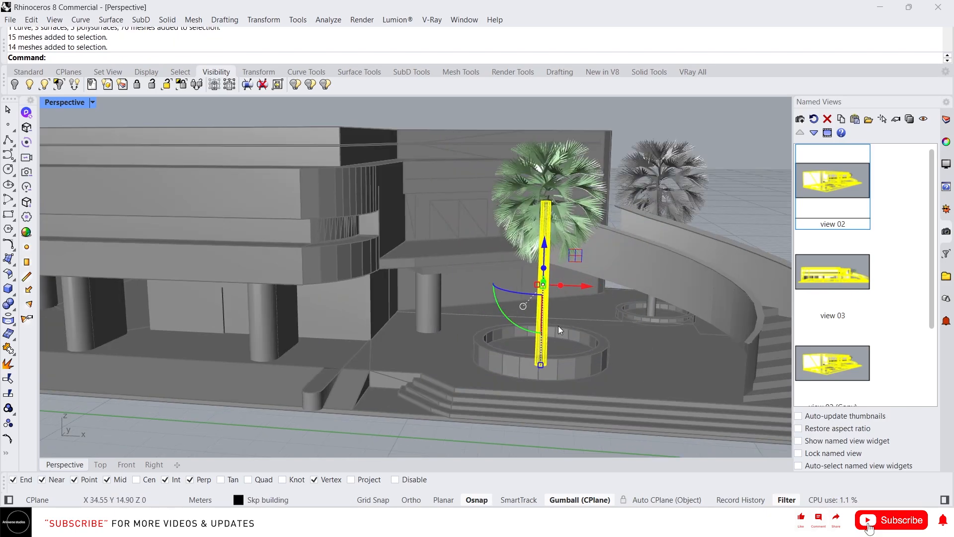
key(Escape)
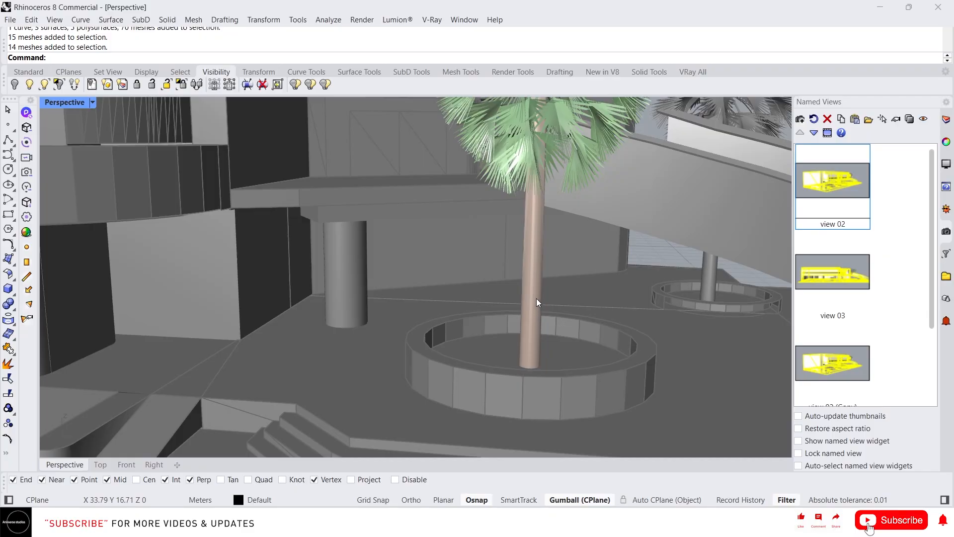
scroll(486, 270, down, 6)
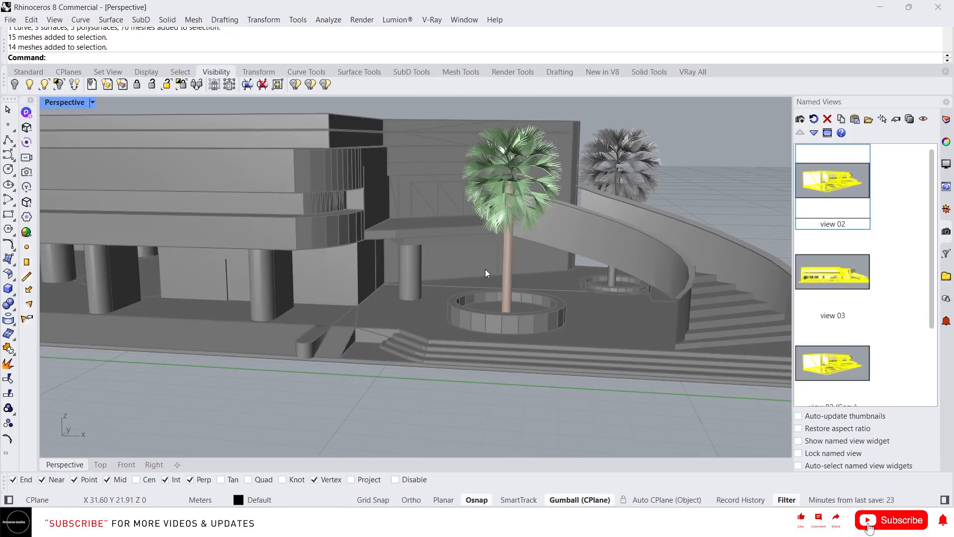
click(301, 176)
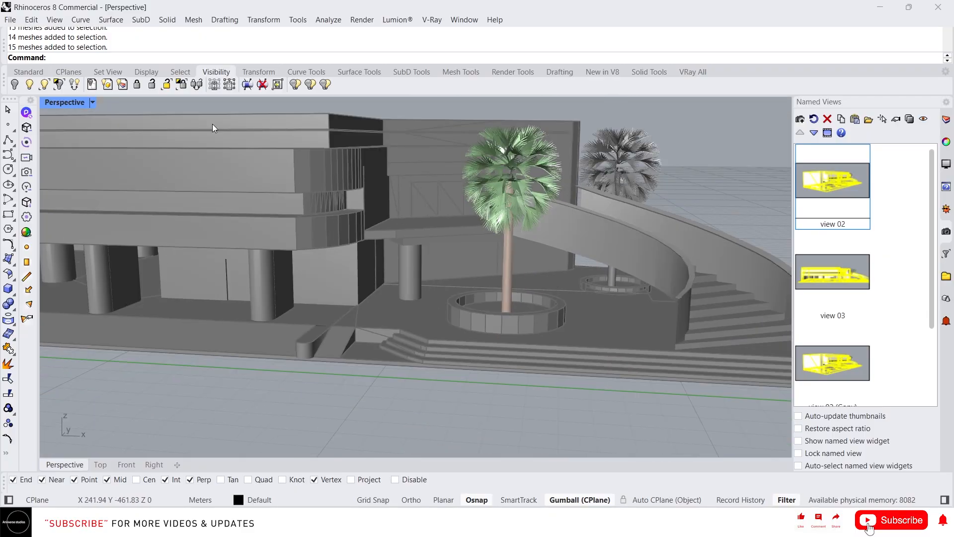
Unlock all locked objects, including the building and the rear palm.
click(152, 87)
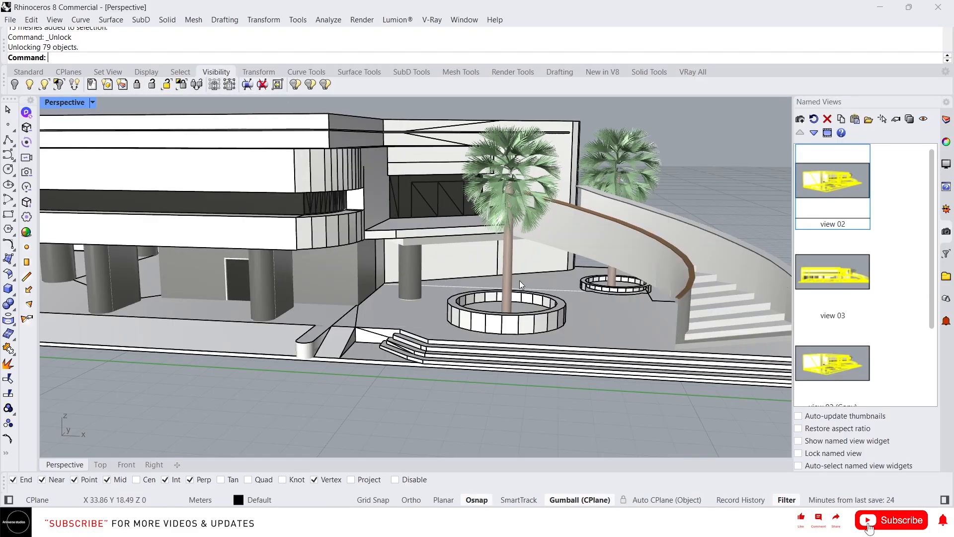
scroll(487, 281, down, 5)
right_drag(431, 218, 625, 174)
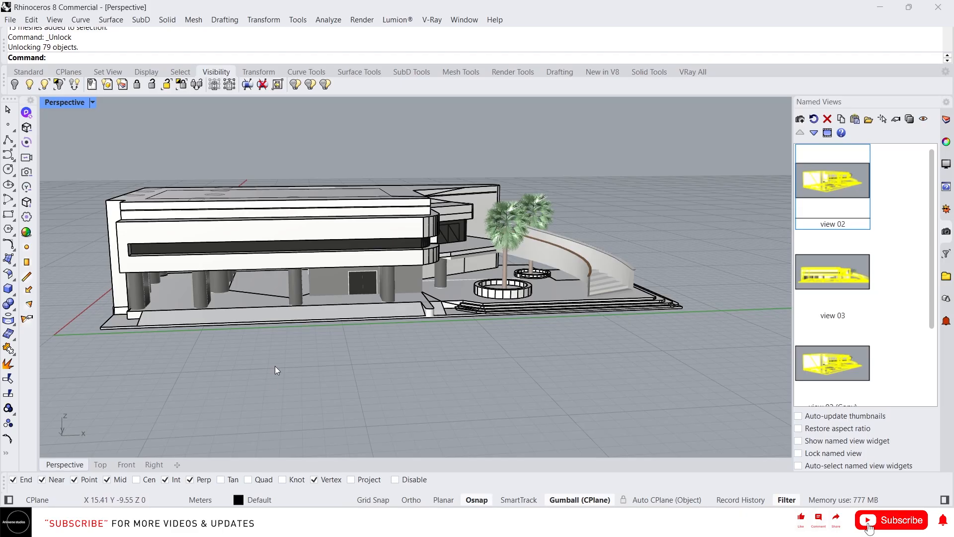
Place a small rectangular clipping plane on the ground beside the short end of the building.
text(lippingPlane)
key(Return)
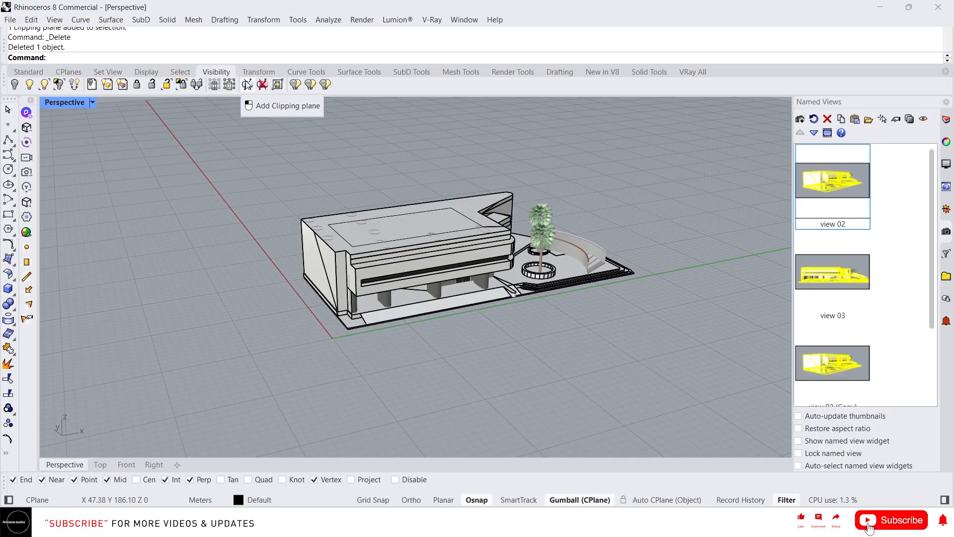
click(247, 84)
click(249, 201)
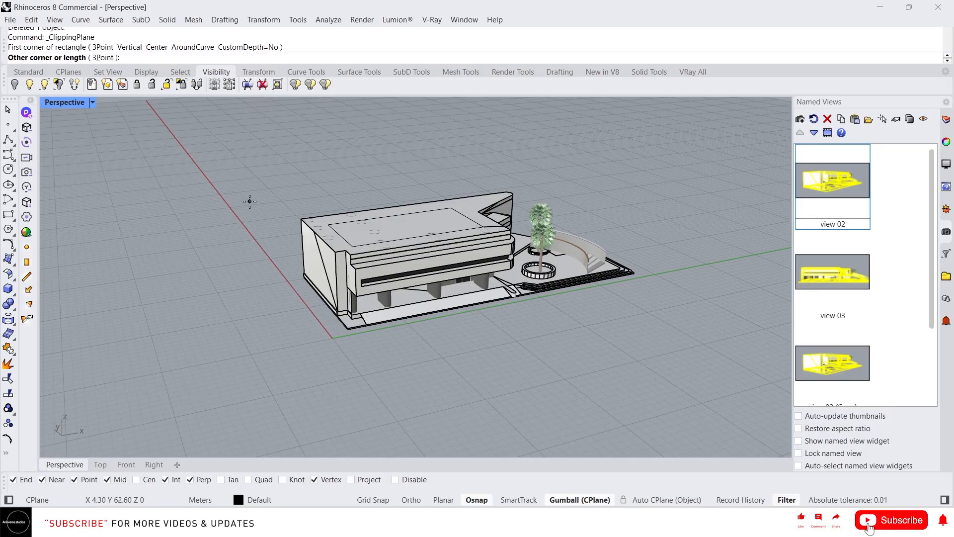
click(309, 285)
click(281, 260)
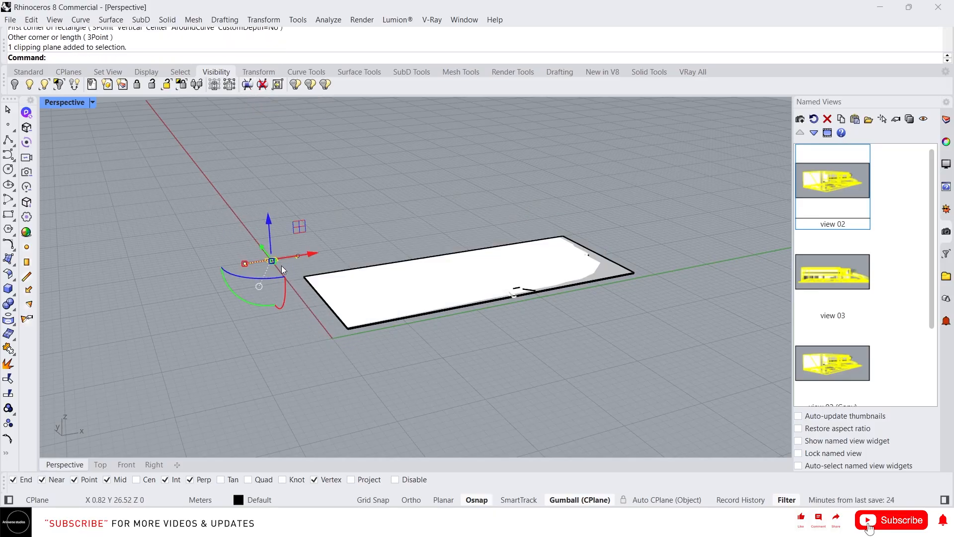
Rotate the clipping plane to vertical and move it toward the building to cut away its short end wall.
drag(254, 292, 279, 298)
drag(268, 261, 290, 266)
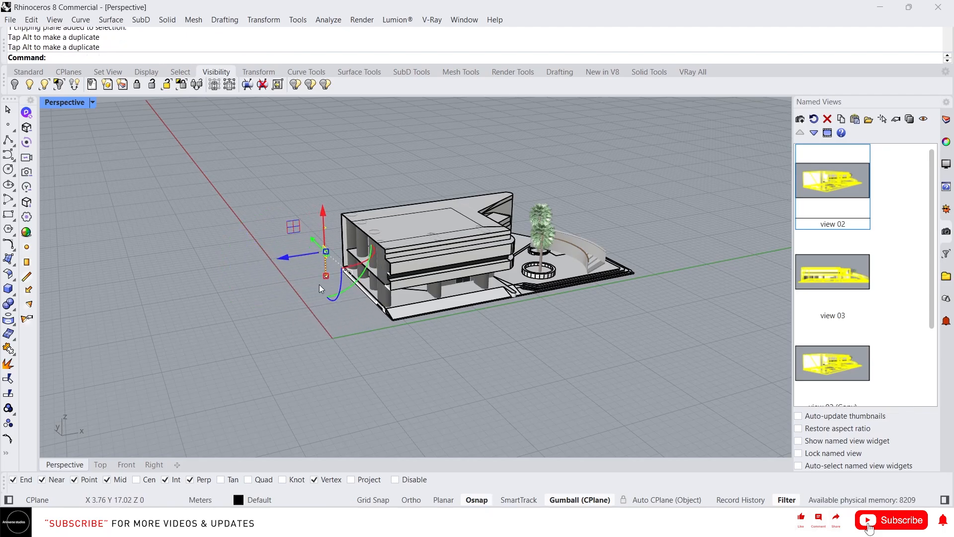
right_drag(319, 284, 418, 263)
scroll(419, 263, up, 6)
scroll(419, 251, down, 6)
scroll(418, 246, up, 3)
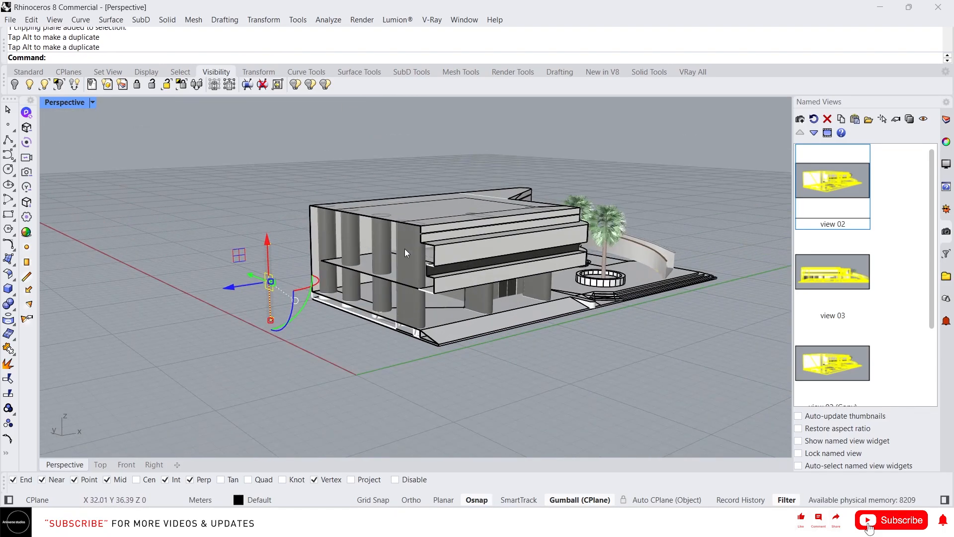
Disable the vertical clipping plane beside the building's short end and inspect the uncut end wall.
click(331, 162)
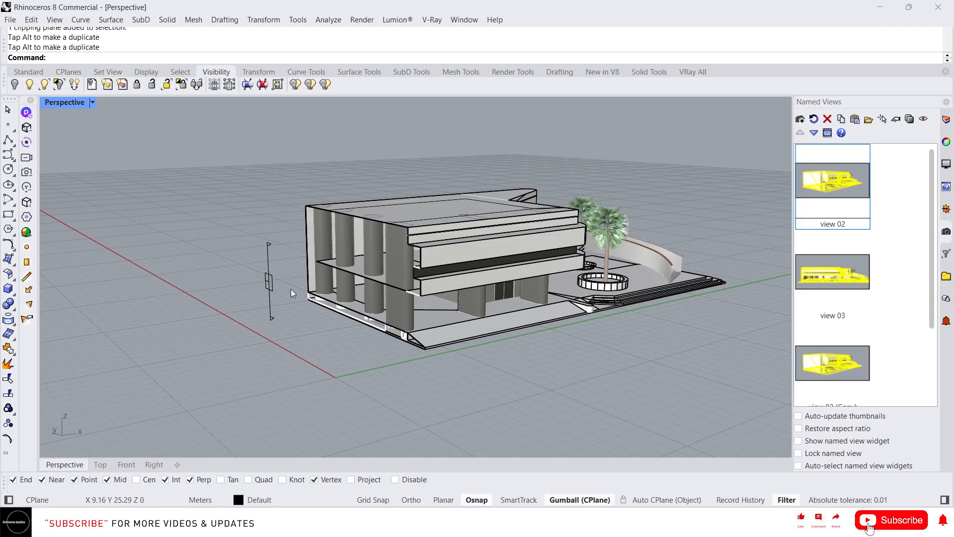
click(270, 302)
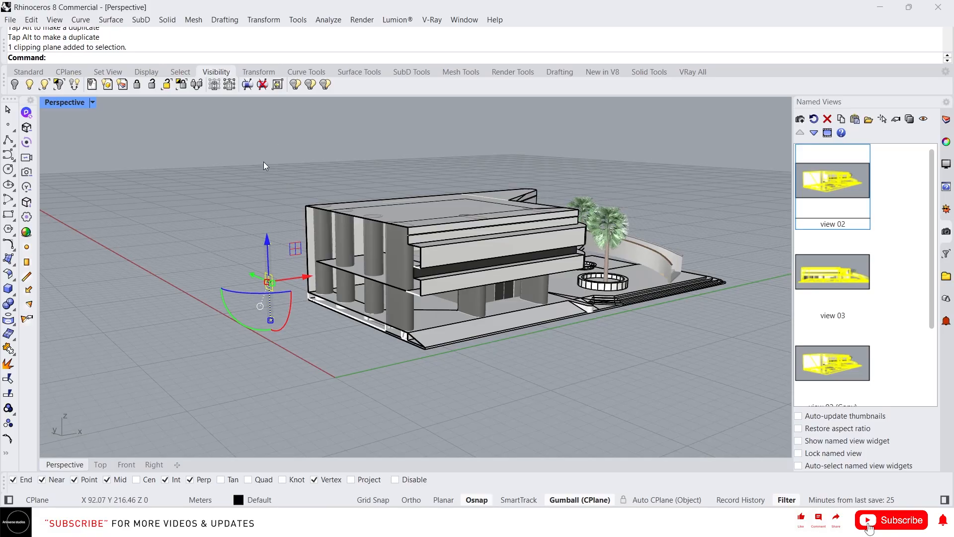
click(262, 84)
right_drag(362, 164, 394, 213)
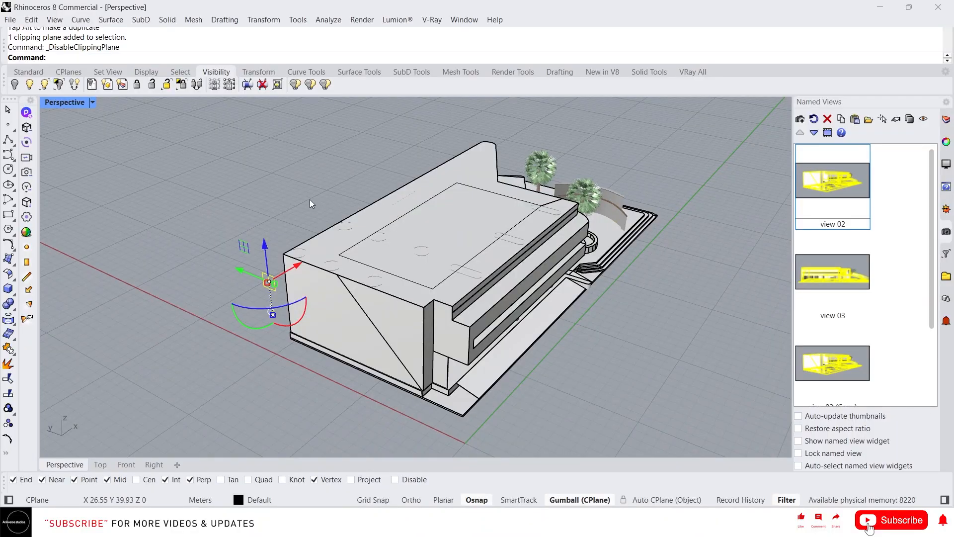
key(Escape)
Re-enable the clipping plane so it sections the building's short end again, and clear the selection.
click(258, 251)
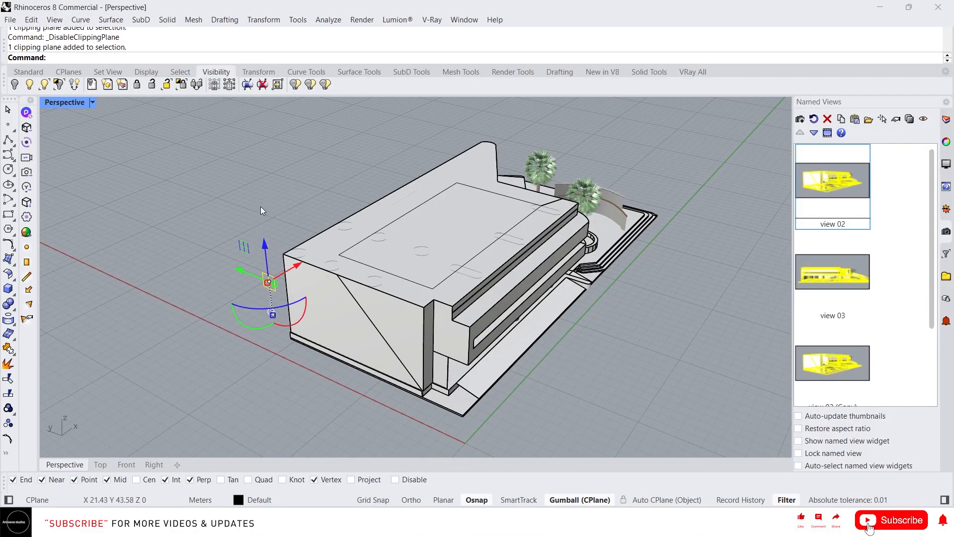
right_click(261, 86)
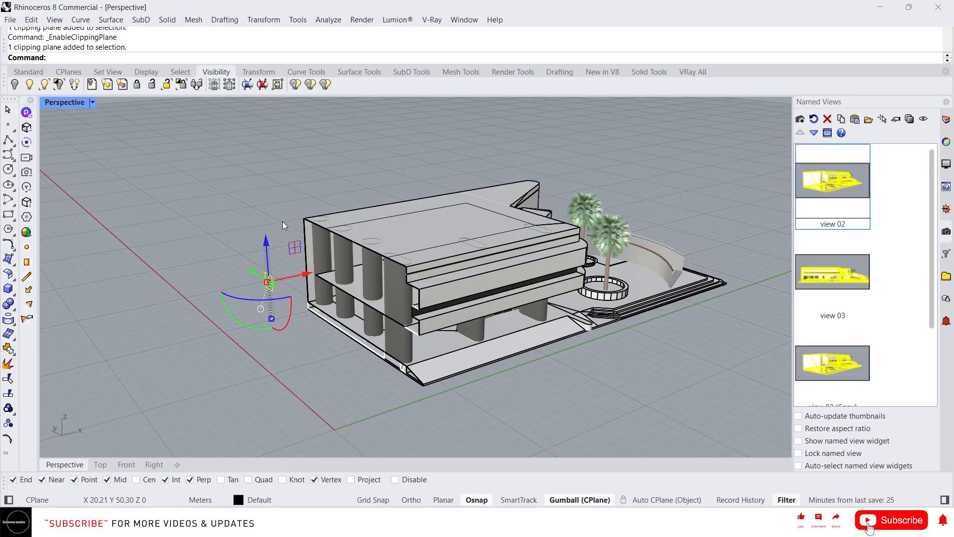
click(272, 225)
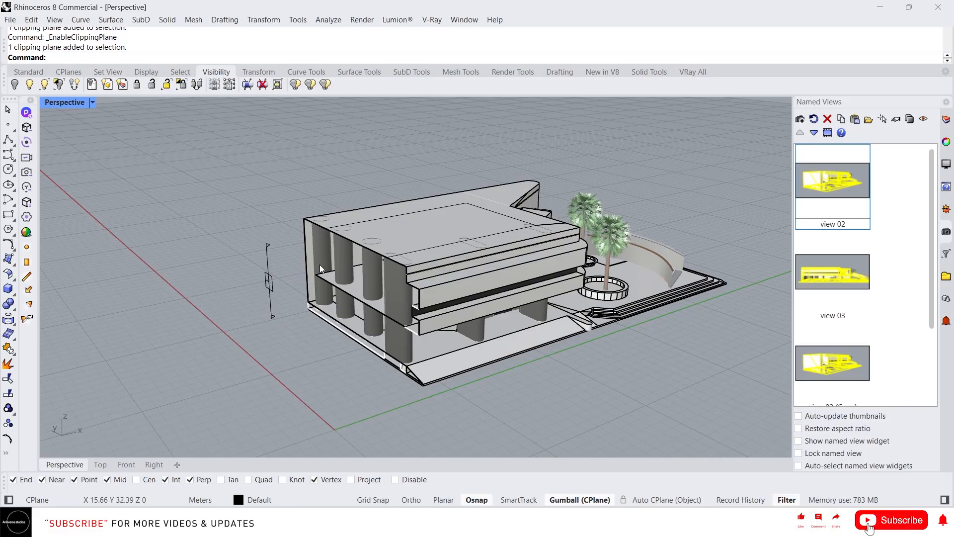
Delete the clipping plane beside the building's short end.
scroll(285, 274, down, 5)
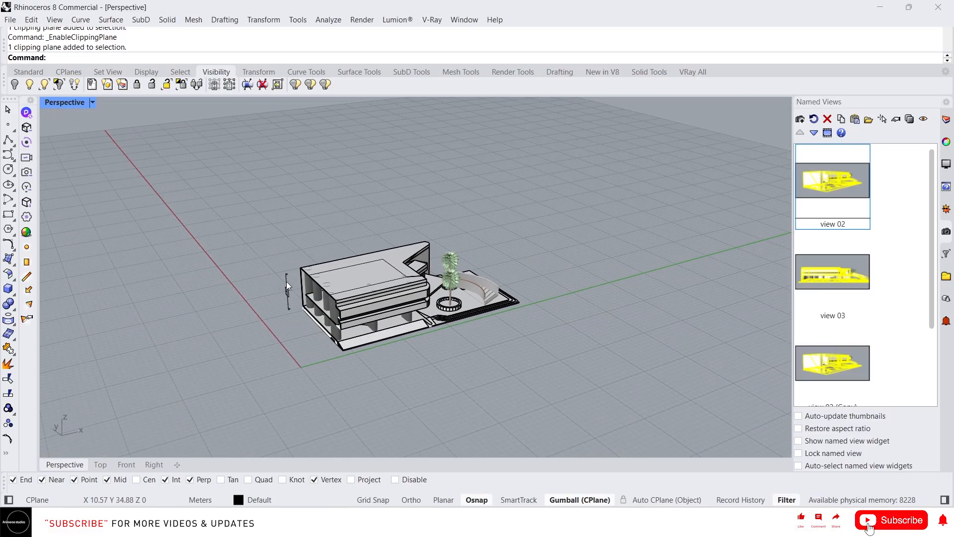
scroll(287, 283, up, 3)
click(288, 294)
key(Delete)
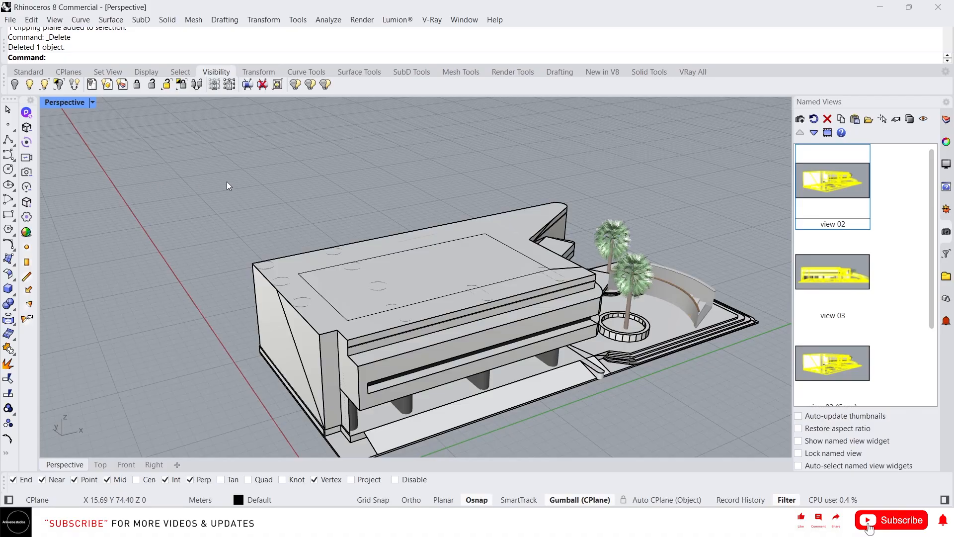
scroll(231, 178, down, 5)
click(309, 214)
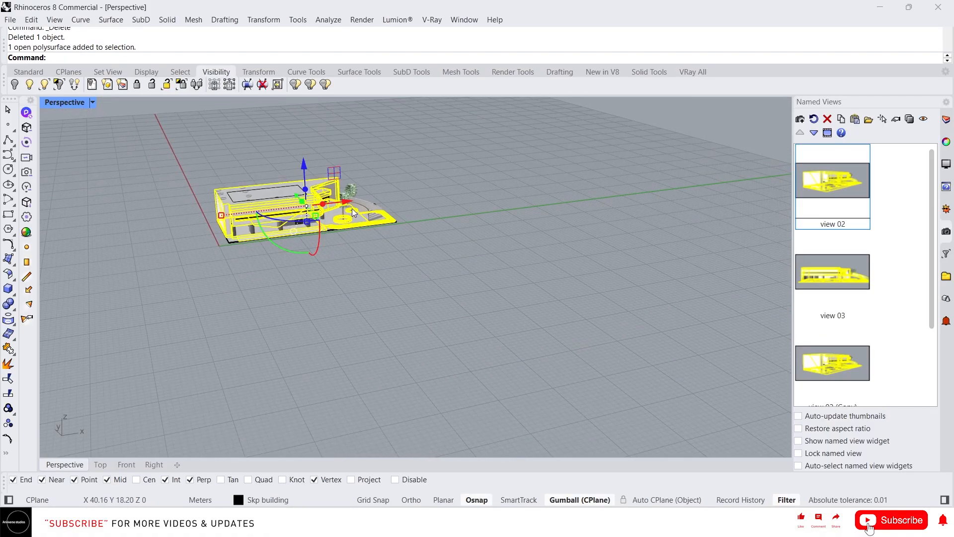
right_drag(352, 208, 285, 196)
scroll(284, 195, up, 3)
scroll(284, 190, up, 5)
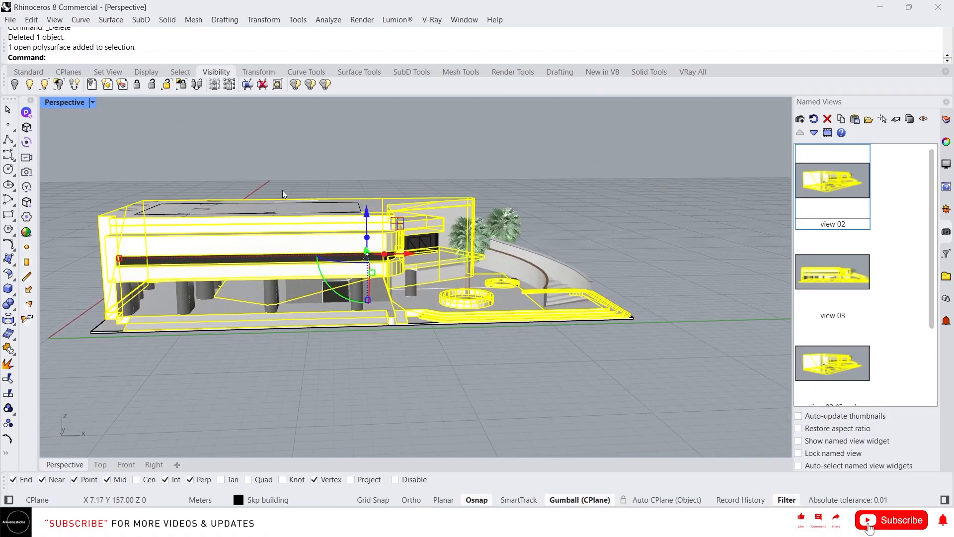
click(316, 164)
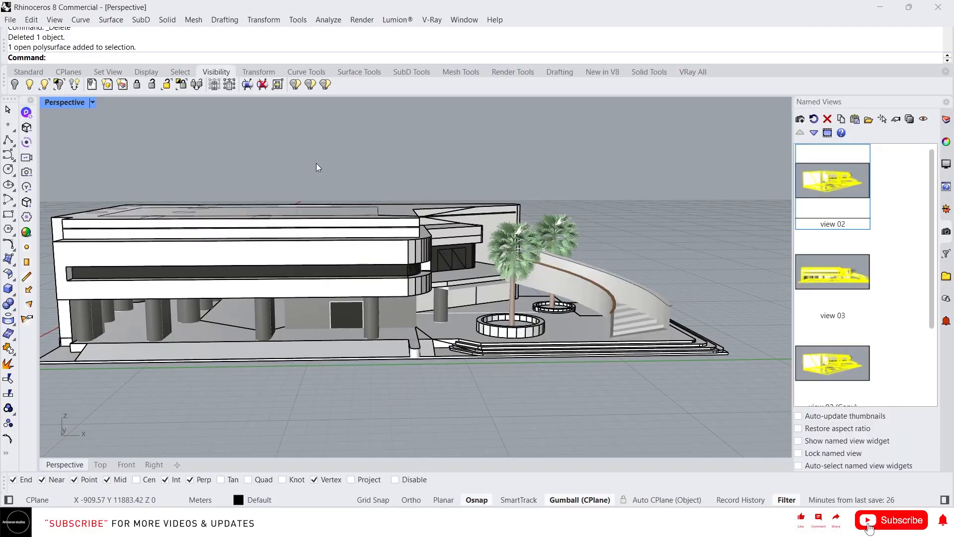